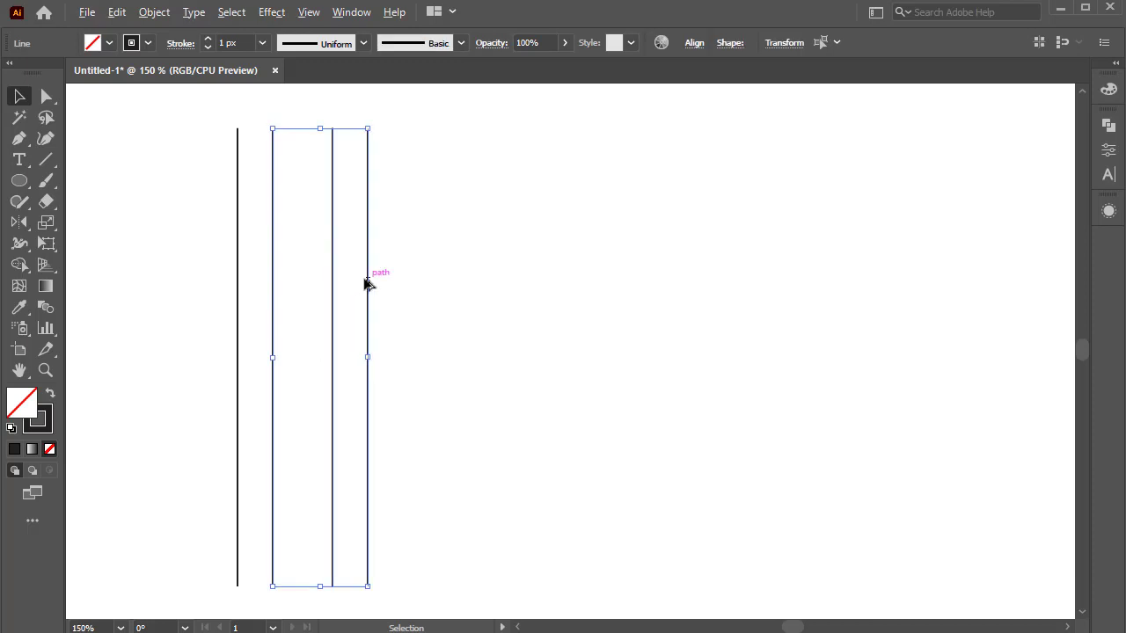
Step: Duplicate the rightmost pair of vertical lines alongside to make six, and narrow and reposition the whole set
drag(364, 281, 463, 289)
click(493, 292)
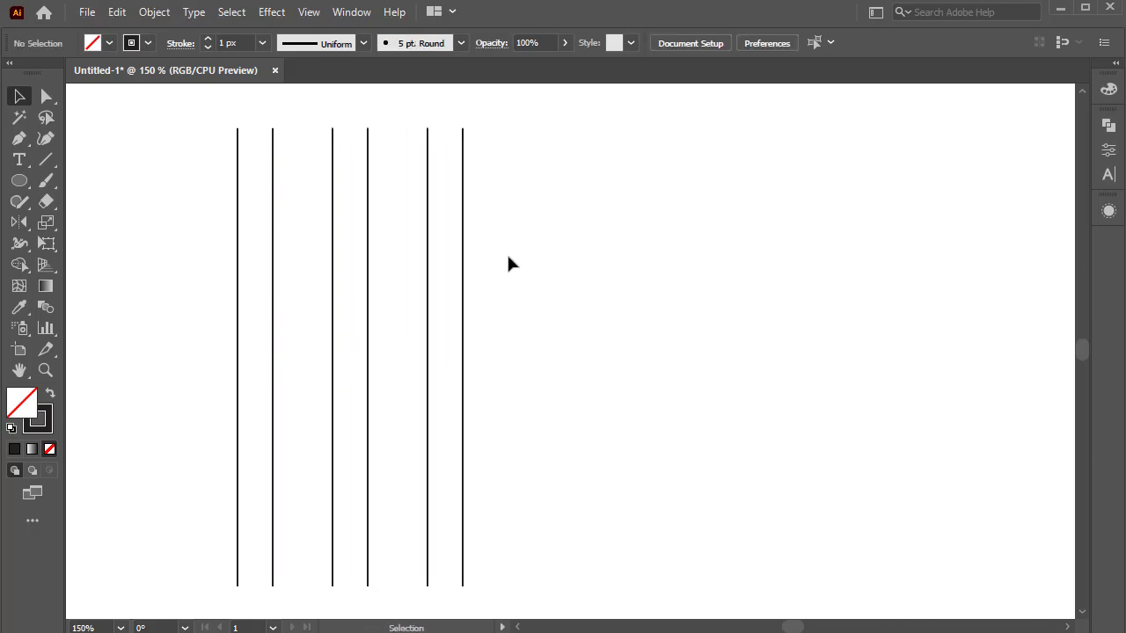
key(ctrl+a)
drag(463, 357, 445, 357)
drag(372, 329, 493, 319)
click(624, 312)
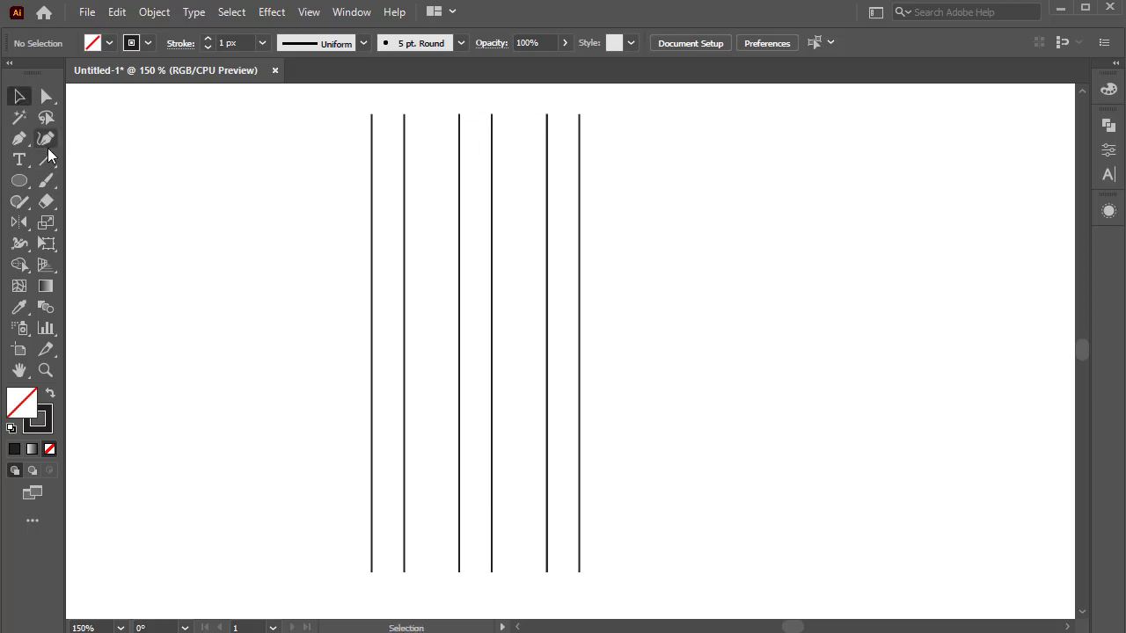
Step: Copy a line midway between the two central lines with a dark red stroke, and draw a horizontal red line across the set
drag(491, 209, 476, 209)
click(148, 43)
click(86, 73)
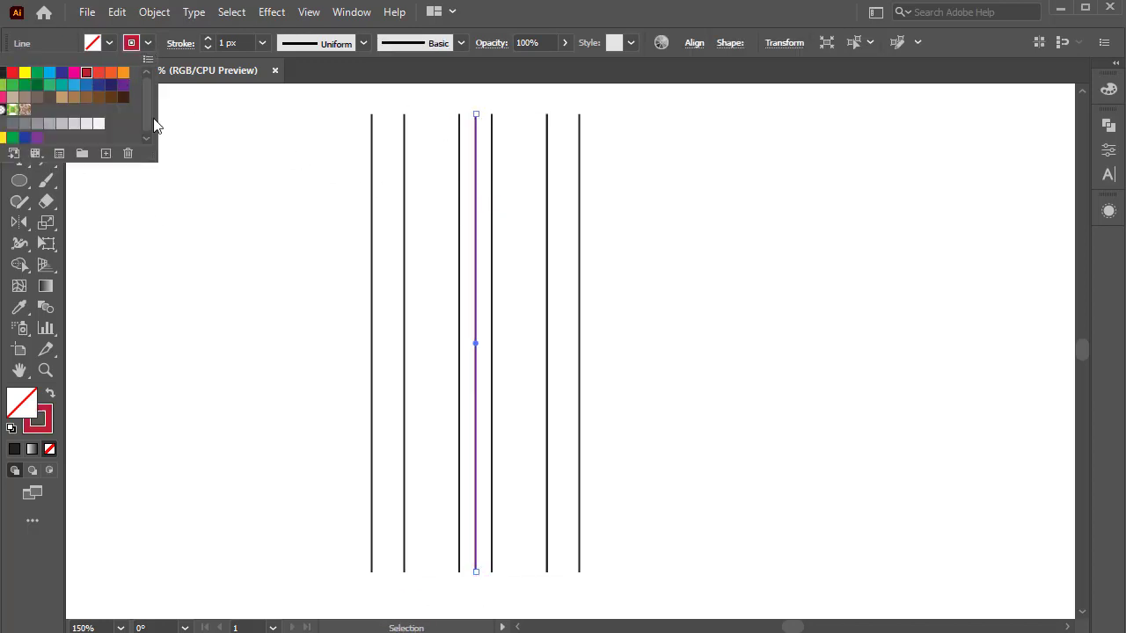
click(83, 156)
drag(647, 306, 687, 304)
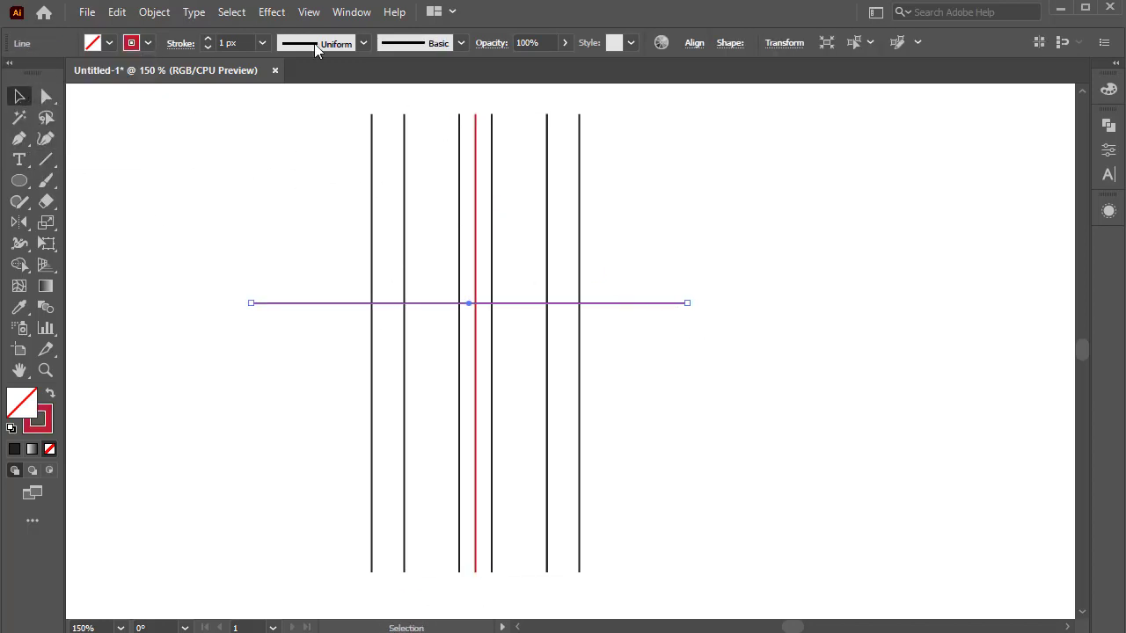
Step: Create a copy of the horizontal line rotated 42° about its midpoint, and move it up across the upper part of the vertical lines
click(22, 225)
alt+click(470, 302)
text(4)
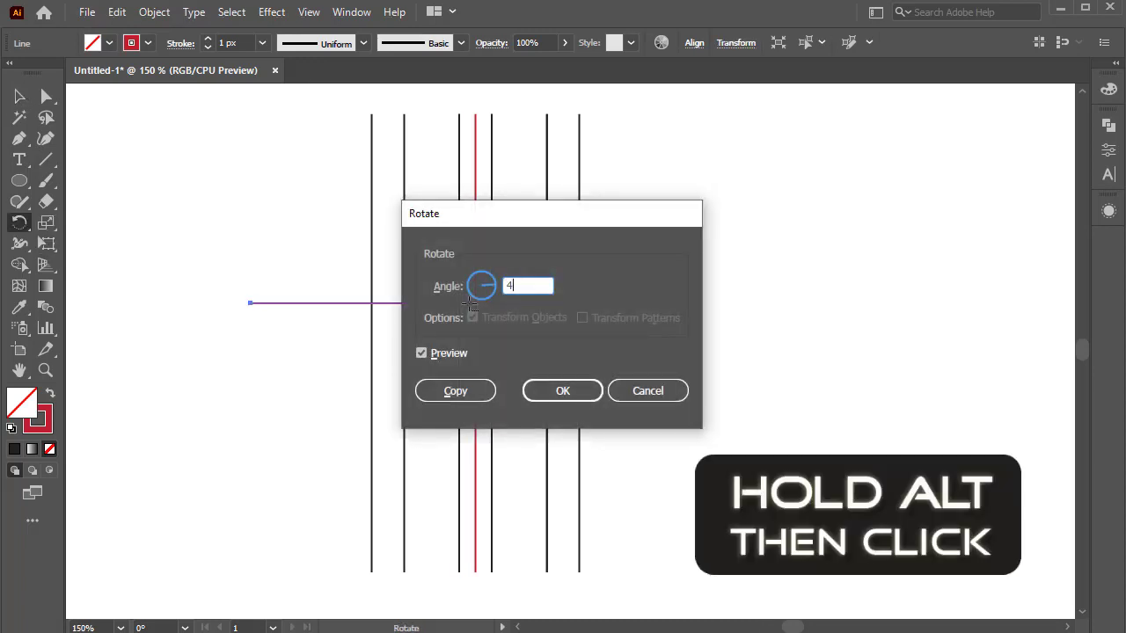
text(2)
click(563, 391)
key(ctrl+z)
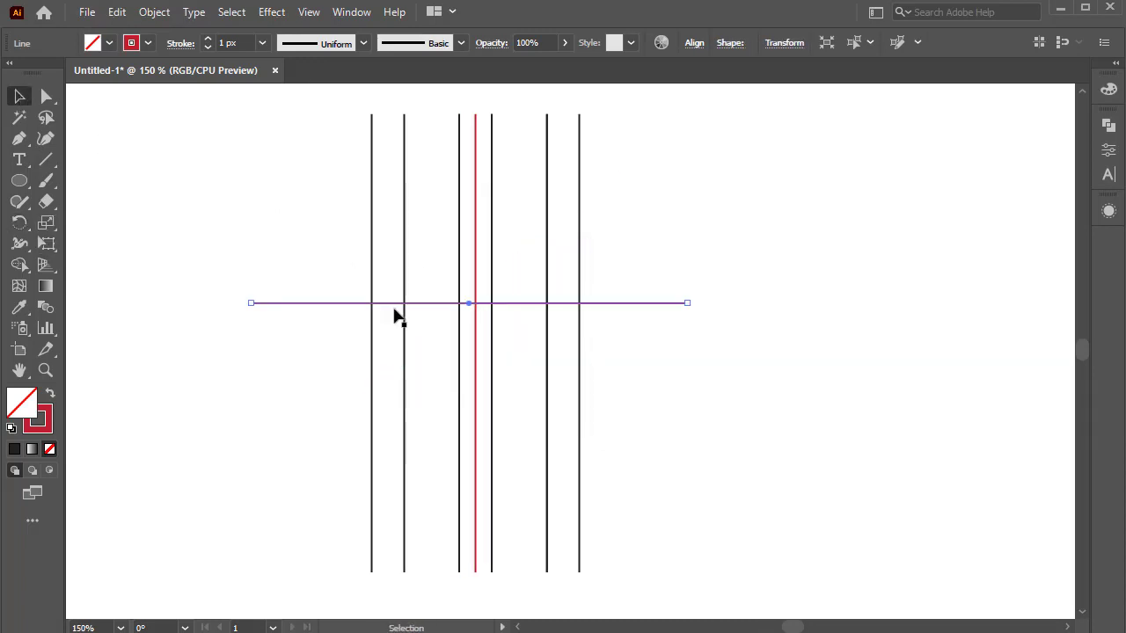
alt+click(470, 303)
click(455, 389)
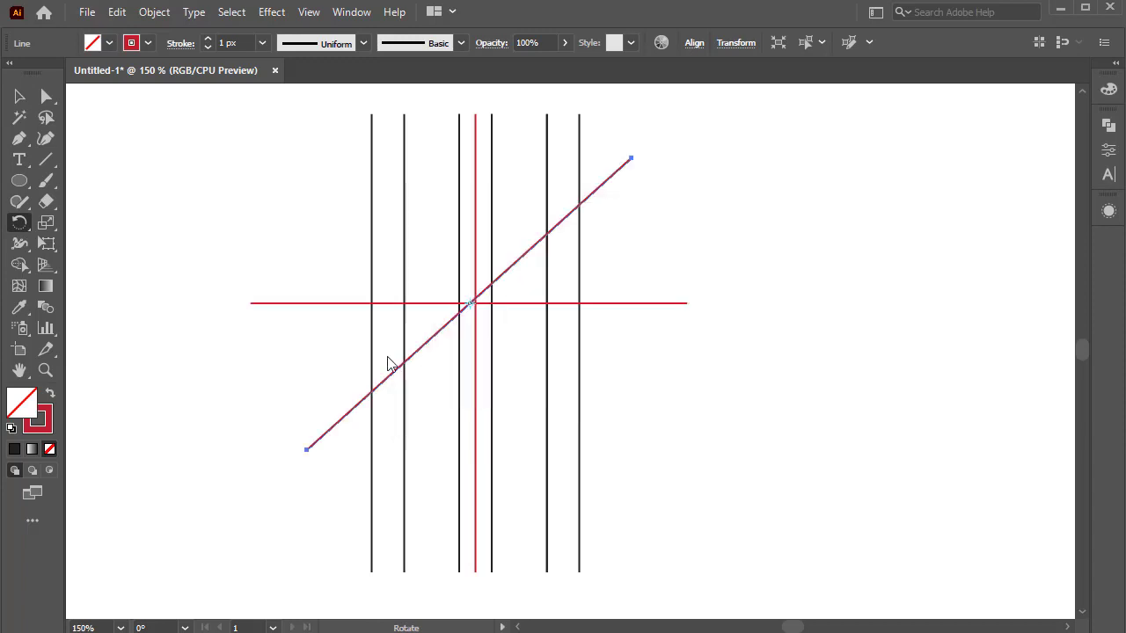
drag(485, 289, 433, 201)
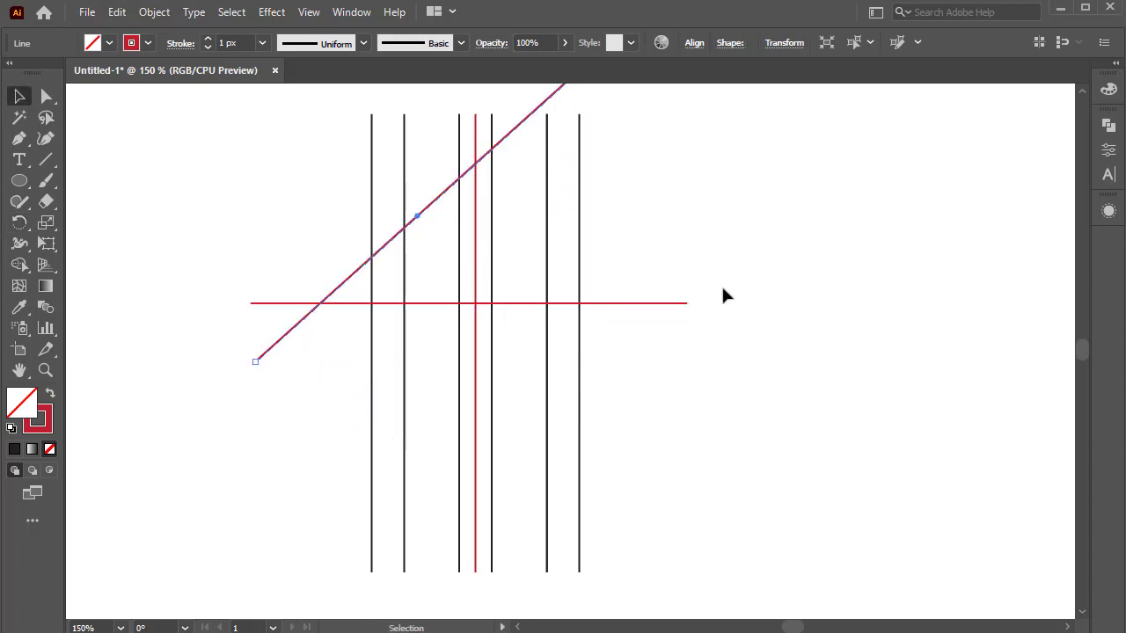
click(722, 286)
Step: Rotate the remaining horizontal line by -42° about its centre and move it up to cross the other diagonal near the red centre line
click(413, 303)
alt+click(474, 303)
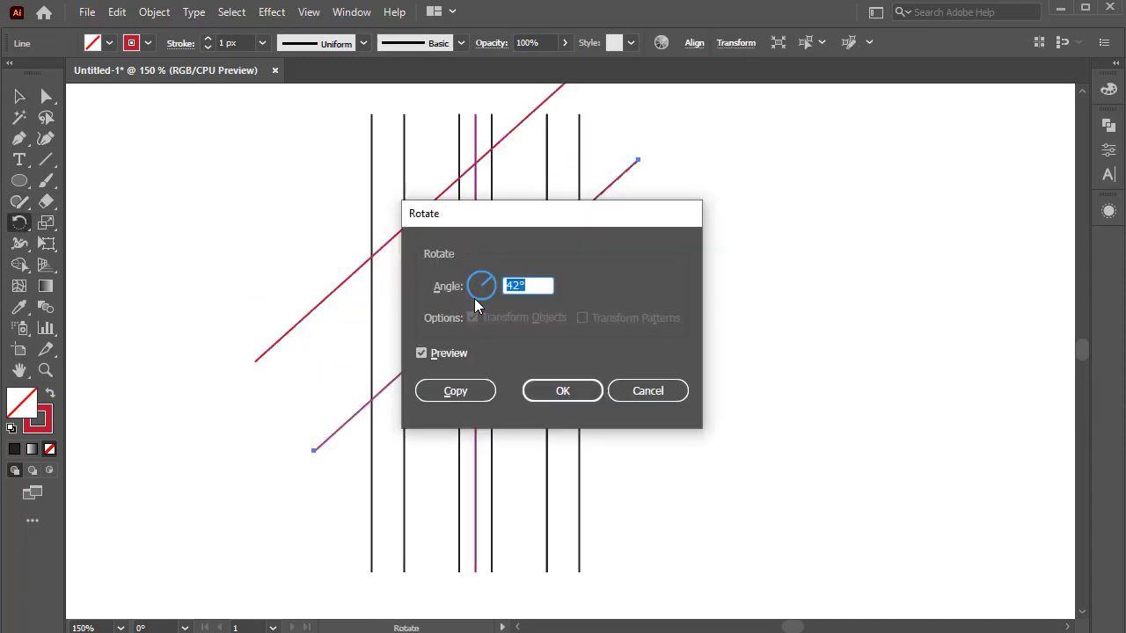
text(-42)
key(Return)
key(v)
drag(491, 311, 531, 214)
Step: Using outline view, align the second diagonal so both diagonals cross exactly on the centre line, and return to preview
scroll(407, 155, up, 3)
scroll(452, 171, up, 1)
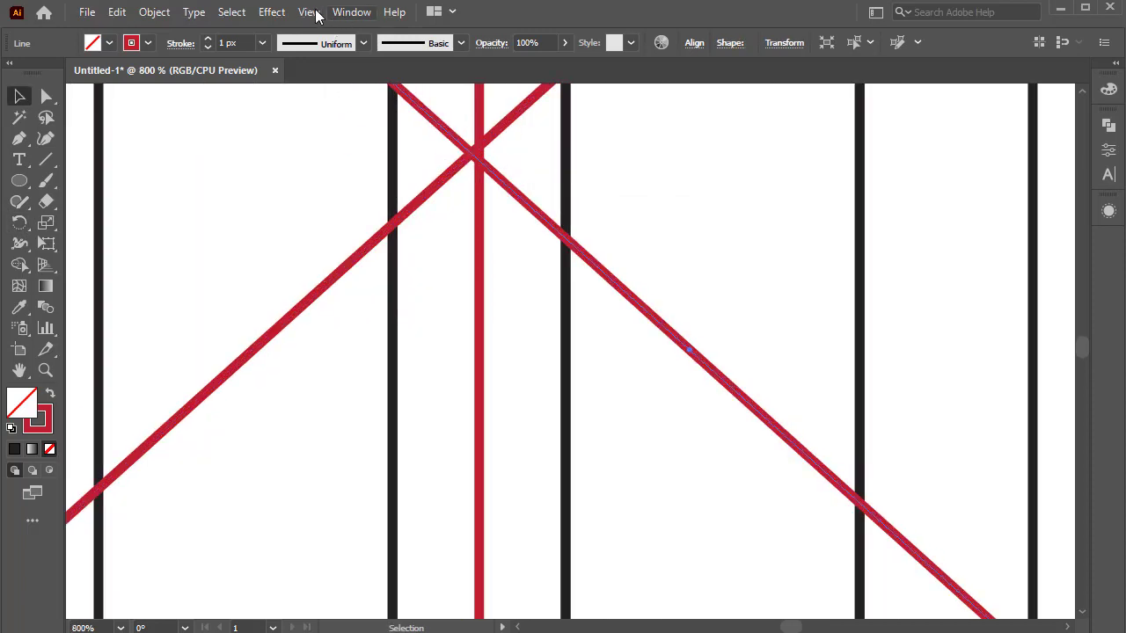
click(314, 12)
click(338, 31)
scroll(453, 98, up, 4)
drag(467, 295, 553, 256)
scroll(528, 286, down, 4)
click(308, 12)
click(454, 27)
shift+click(587, 256)
click(691, 178)
Step: Extend all the vertical lines, including the red centre line, downward together
scroll(669, 345, down, 4)
scroll(675, 345, up, 1)
scroll(695, 346, down, 4)
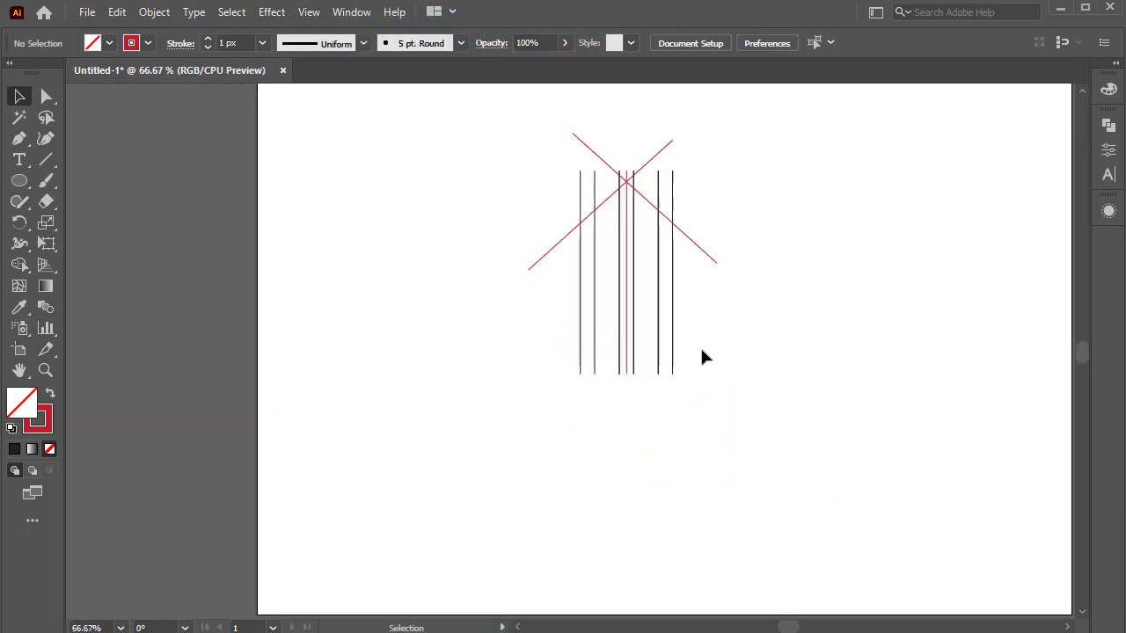
drag(701, 348, 567, 365)
drag(625, 376, 625, 426)
click(706, 339)
Step: Draw a rounded rectangle about 78 by 145 px between the second and fifth black lines, below the crossing diagonals
scroll(664, 273, up, 2)
scroll(590, 335, down, 1)
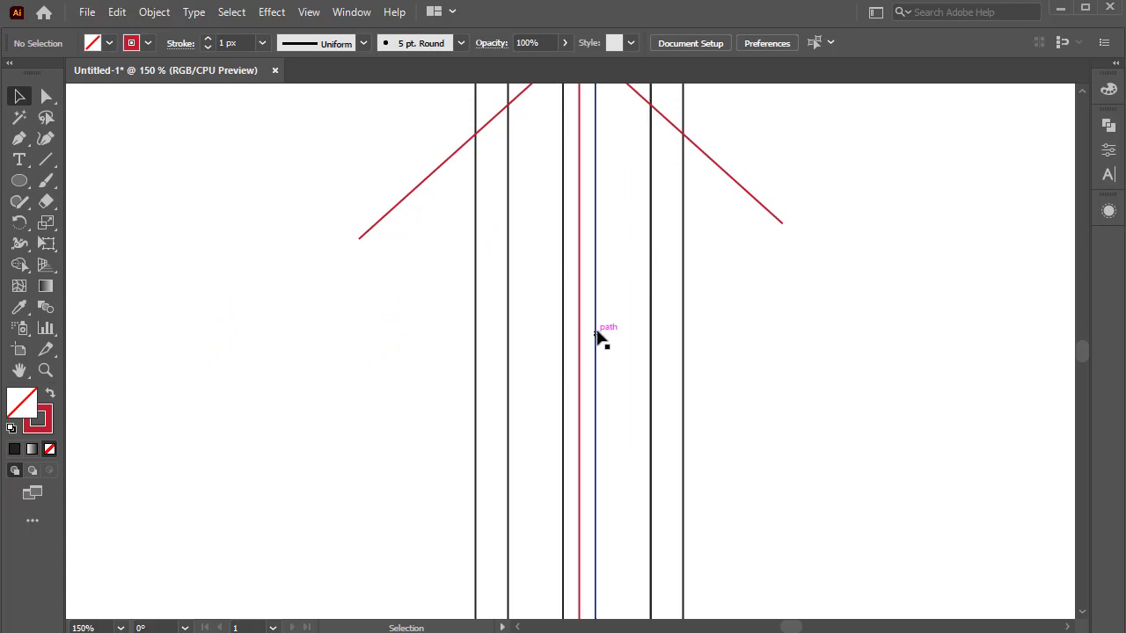
scroll(616, 313, up, 1)
drag(20, 181, 101, 201)
drag(651, 240, 508, 508)
Step: Increase the rectangle's four linked corner radii until both ends are fully semicircular
click(1119, 63)
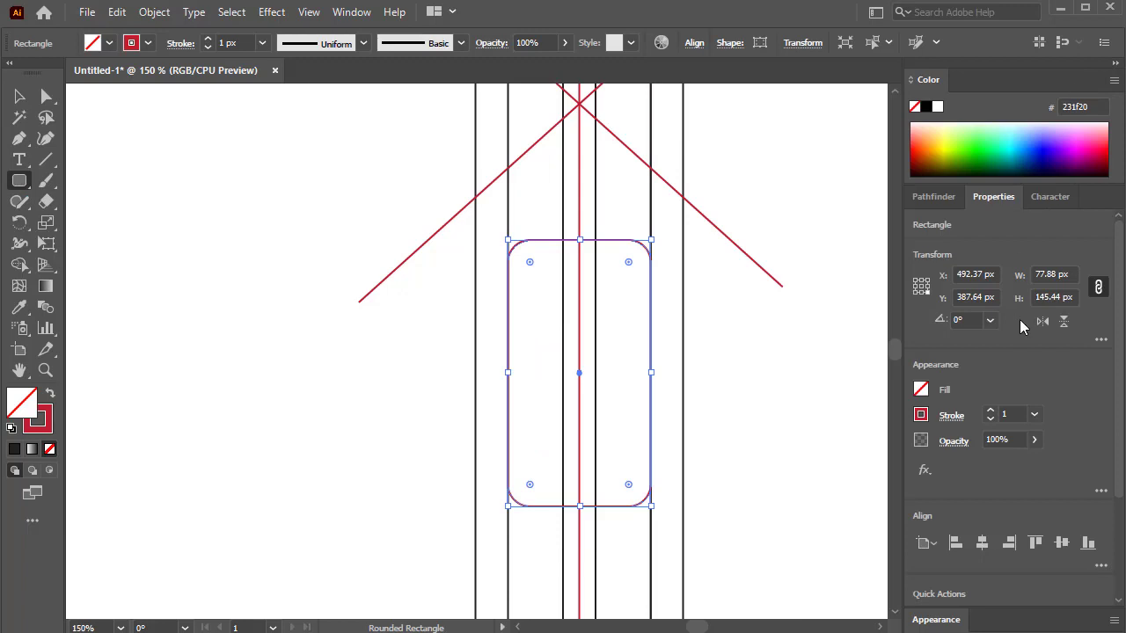
click(1100, 340)
text(9)
key(Return)
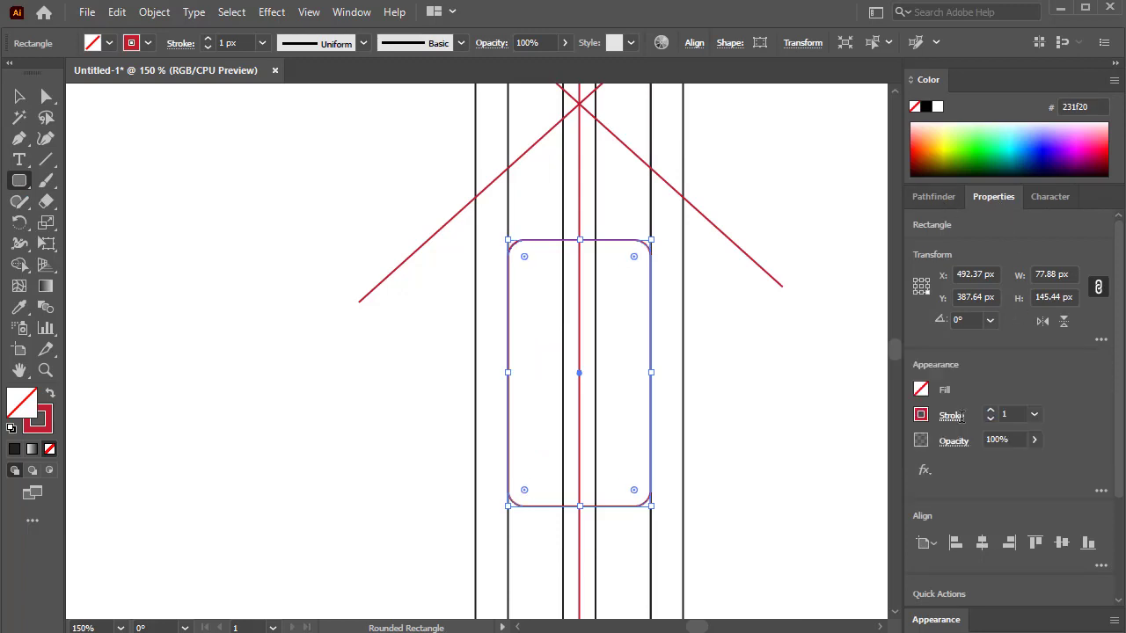
click(1101, 341)
text(20)
key(Return)
click(1100, 341)
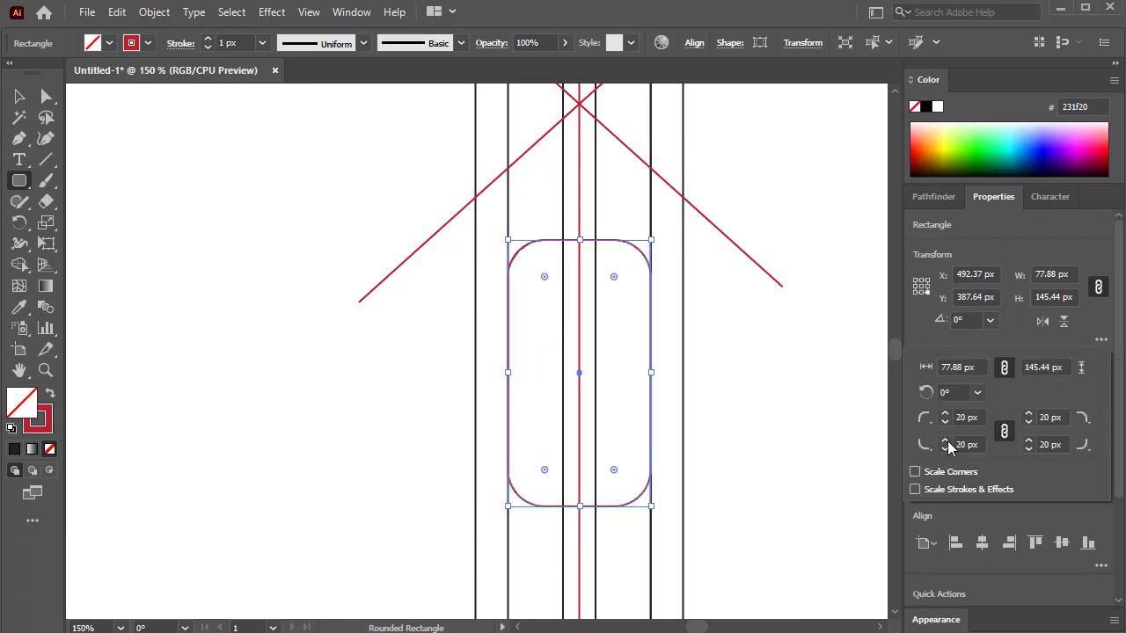
key(Return)
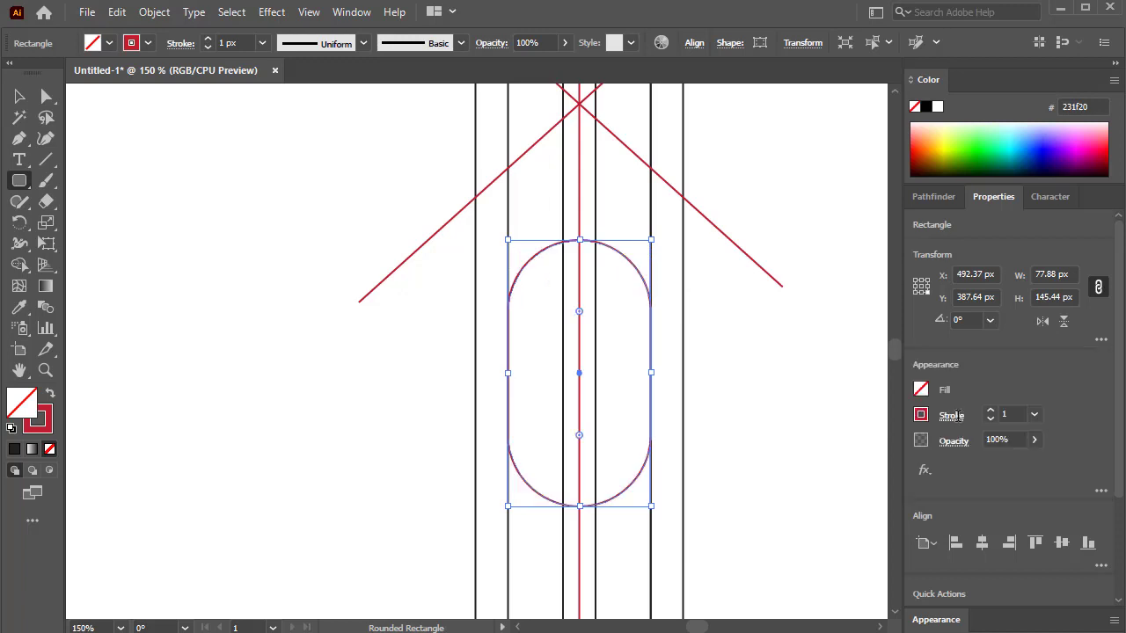
Step: Duplicate the capsule shape slightly below the original, keeping it centred on the red line
click(19, 97)
click(613, 487)
click(614, 495)
shift+click(614, 499)
click(614, 496)
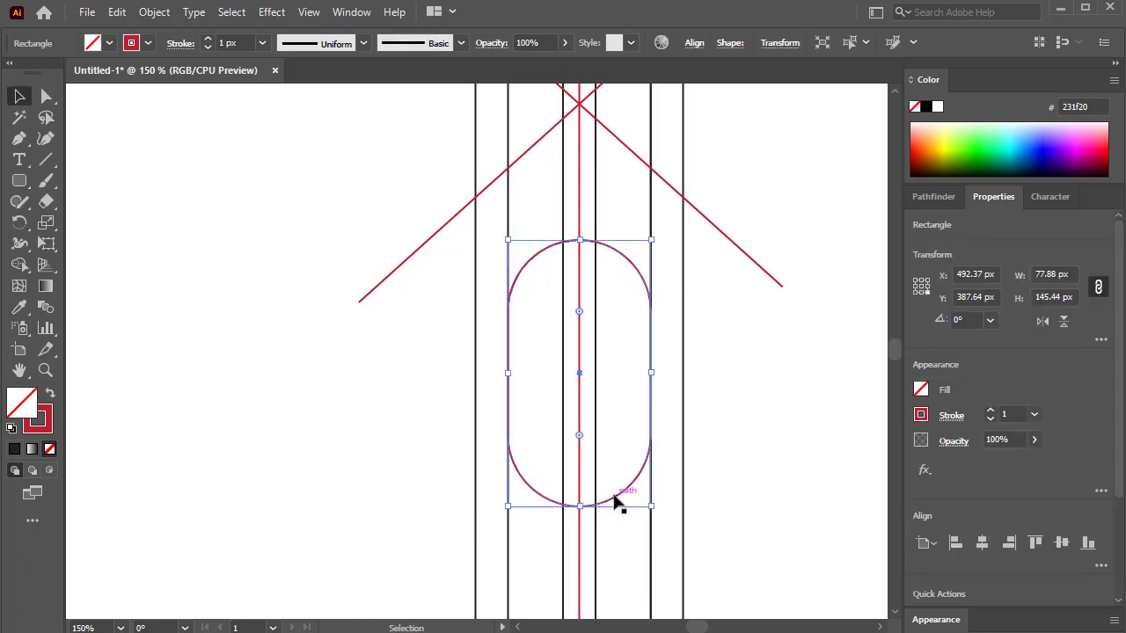
drag(613, 495, 613, 520)
click(775, 428)
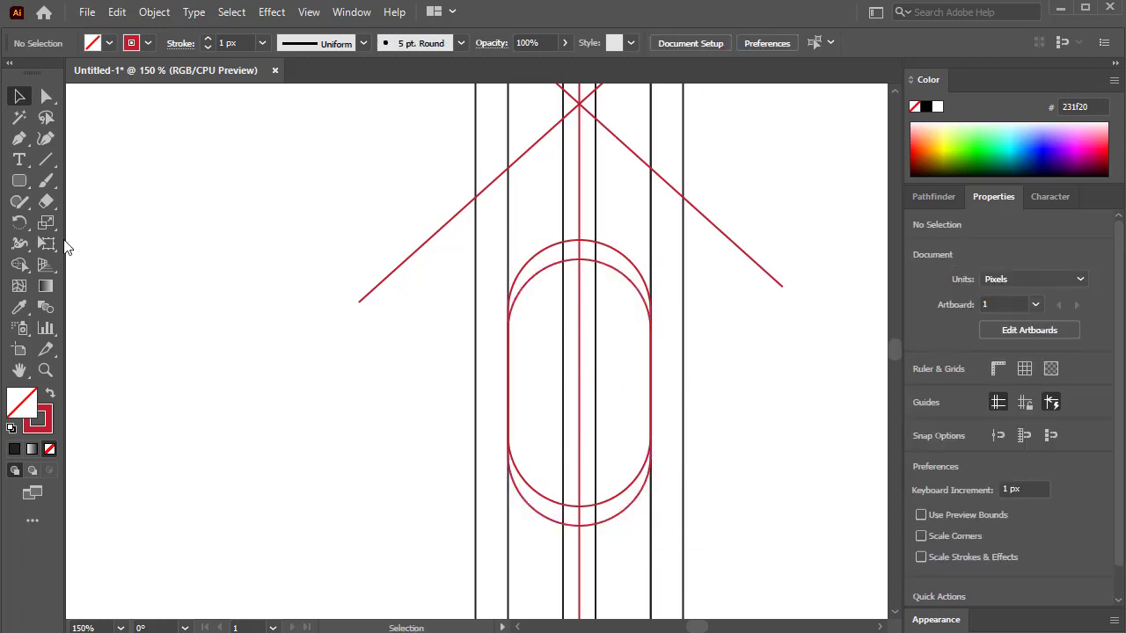
Step: With the Pen tool, draw a curve from the lower capsule's bottom point up and outward past the rightmost black line
key(p)
click(580, 526)
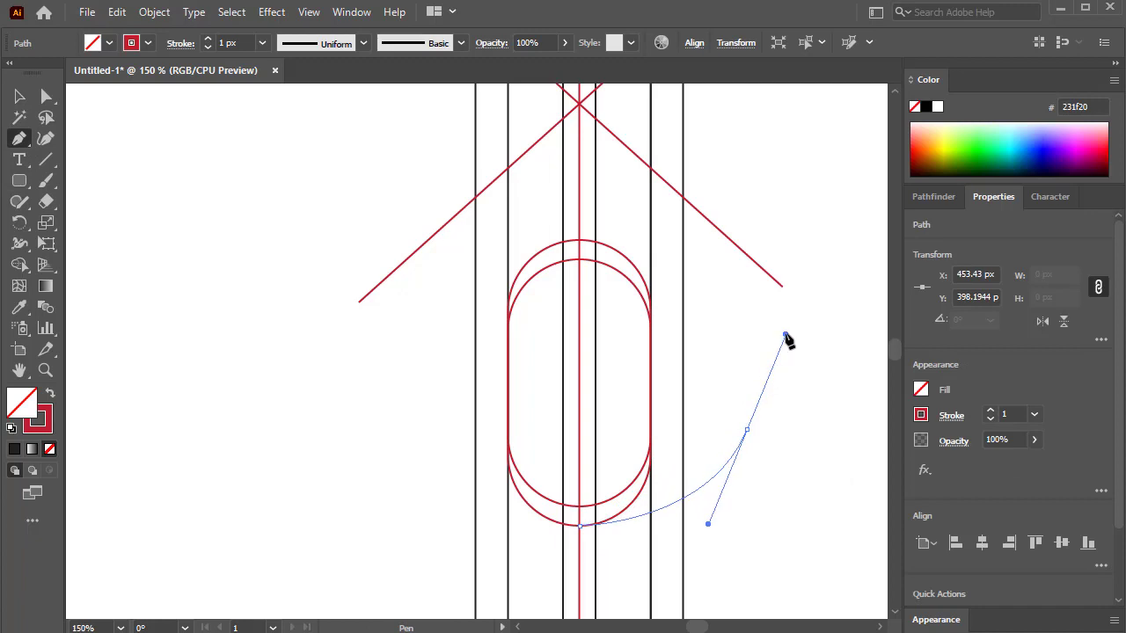
key(ctrl+z)
drag(711, 453, 716, 423)
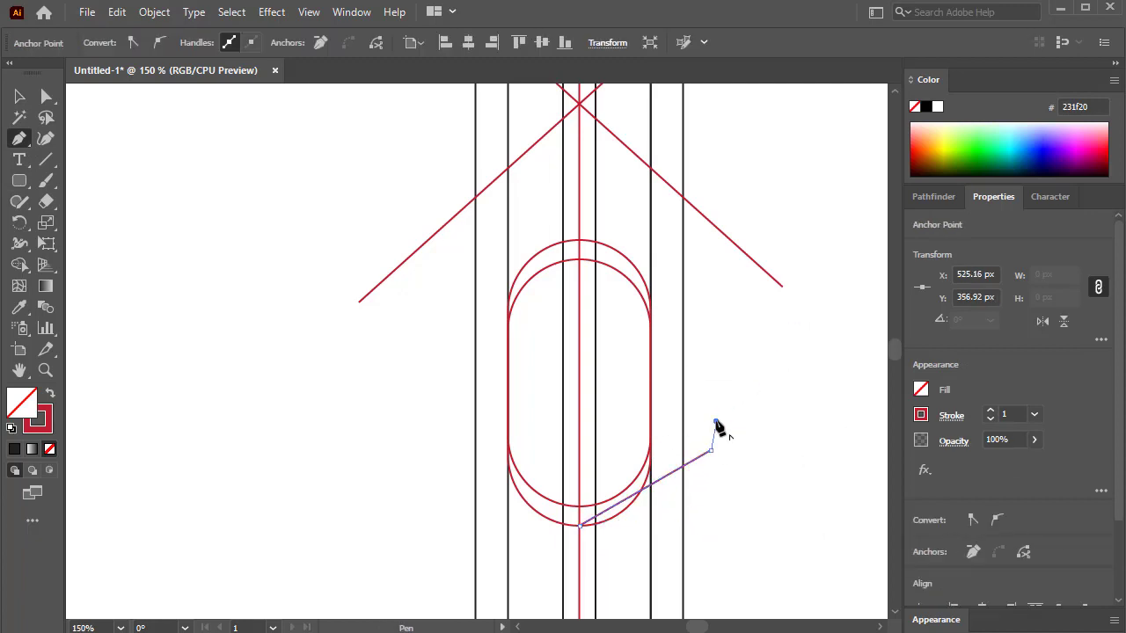
key(ctrl+z)
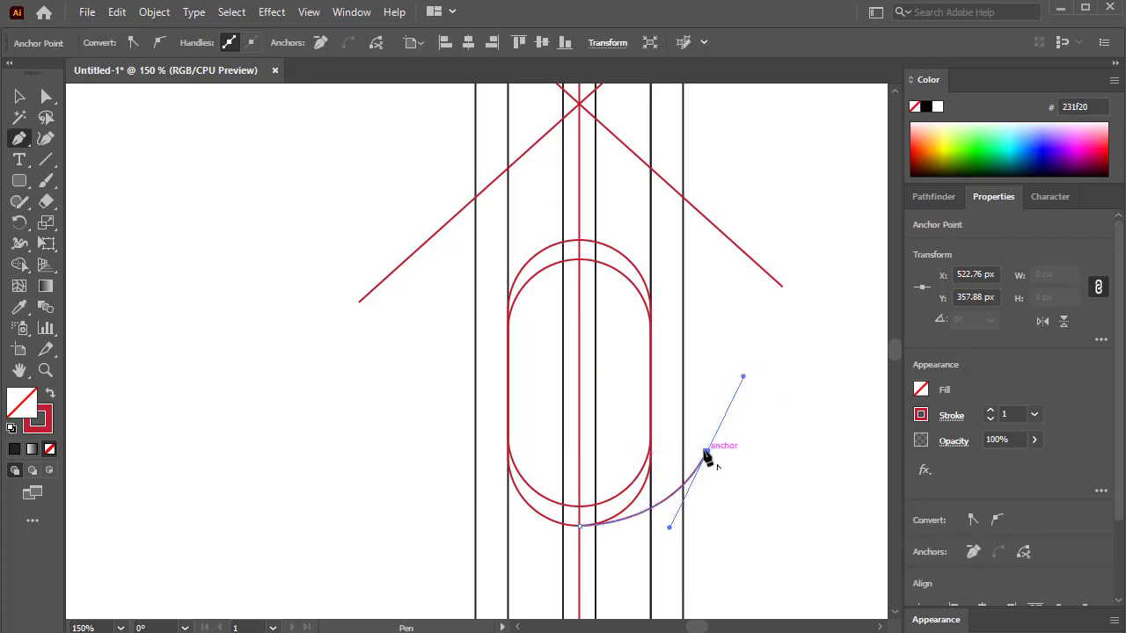
key(v)
Step: Reflect a copy of the curve across the vertical axis at the capsule's bottom point
key(ctrl+plus)
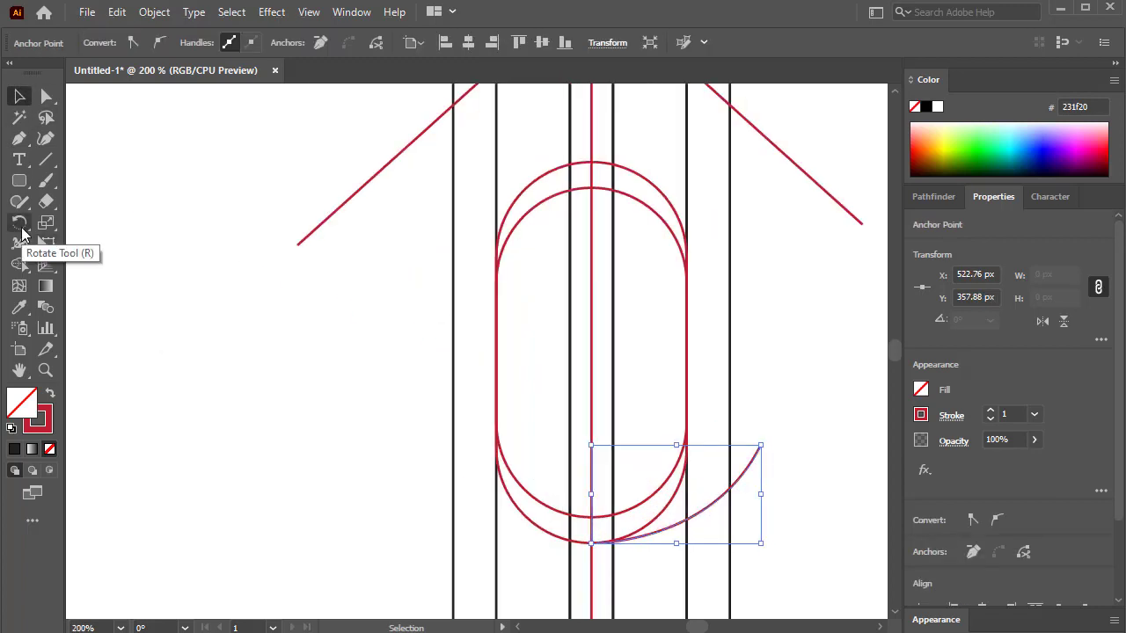
drag(22, 233, 79, 243)
alt+click(591, 543)
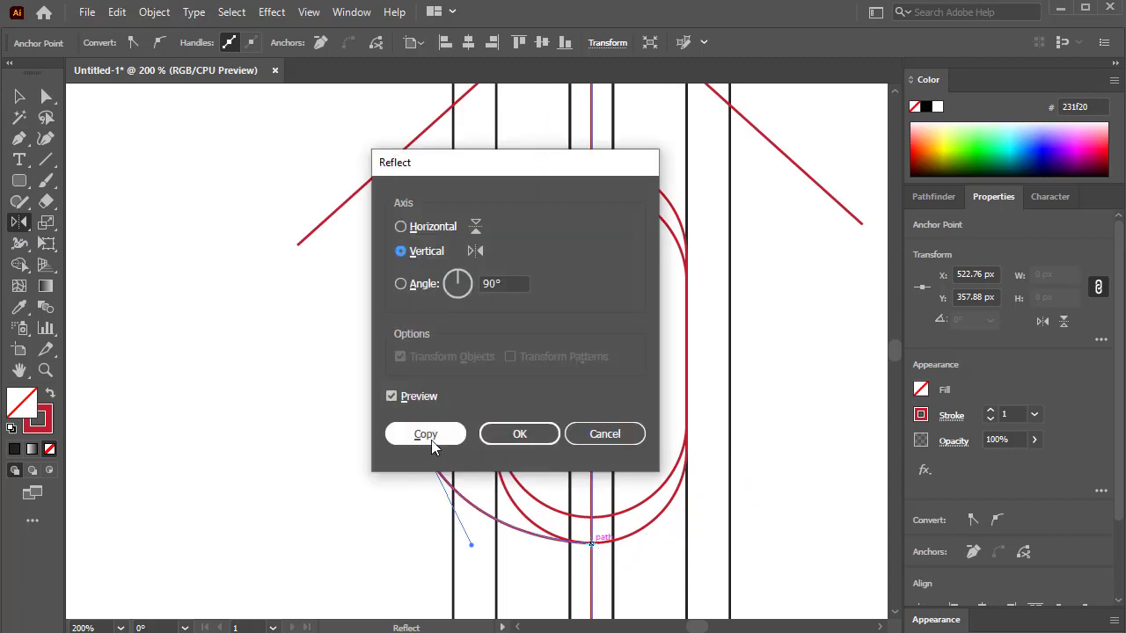
click(423, 432)
key(v)
click(278, 320)
Step: Draw a horizontal line about 19 px long beside the shape, and place a copy rotated -42° at the right end of the curve
key(backslash)
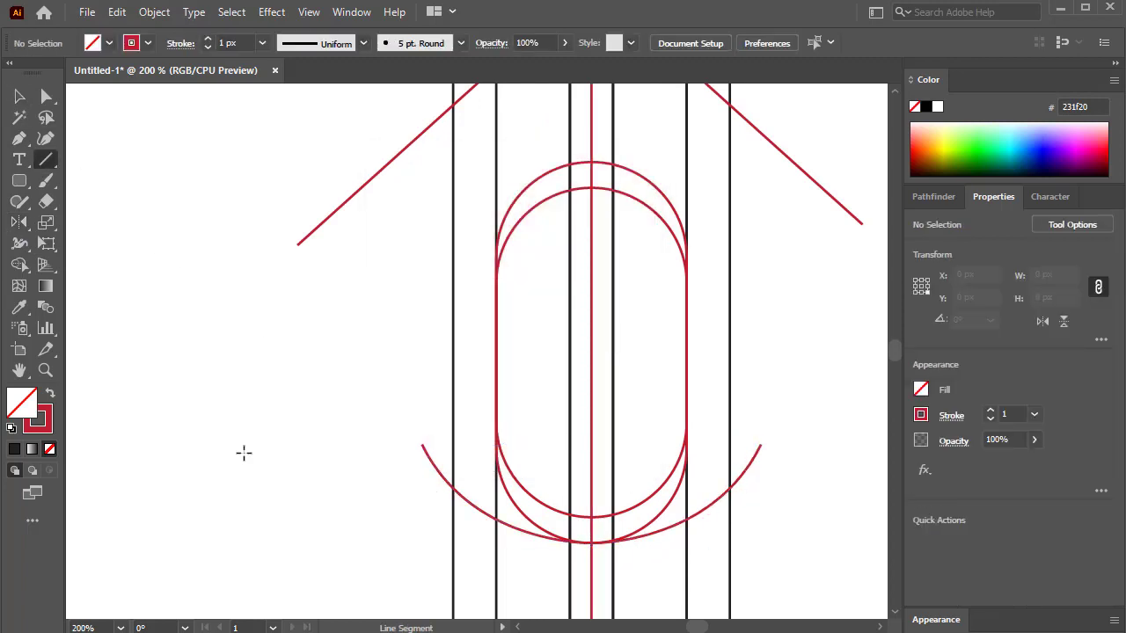
drag(243, 449, 291, 449)
mouse_move(19, 222)
mouse_down()
mouse_move(70, 244)
mouse_move(92, 221)
mouse_up()
alt+click(268, 448)
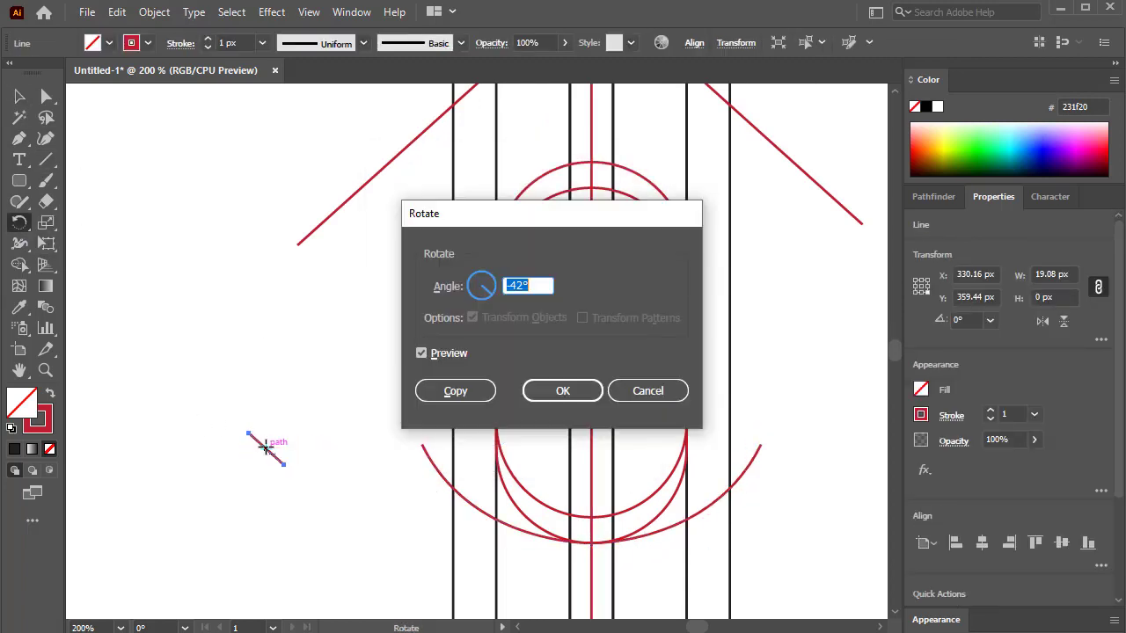
click(486, 394)
key(v)
drag(440, 451, 747, 435)
click(786, 404)
Step: In outline view, snap the short diagonal line's lower end onto the right curve's endpoint, and return to preview
scroll(466, 494, up, 1)
scroll(466, 494, right, 2)
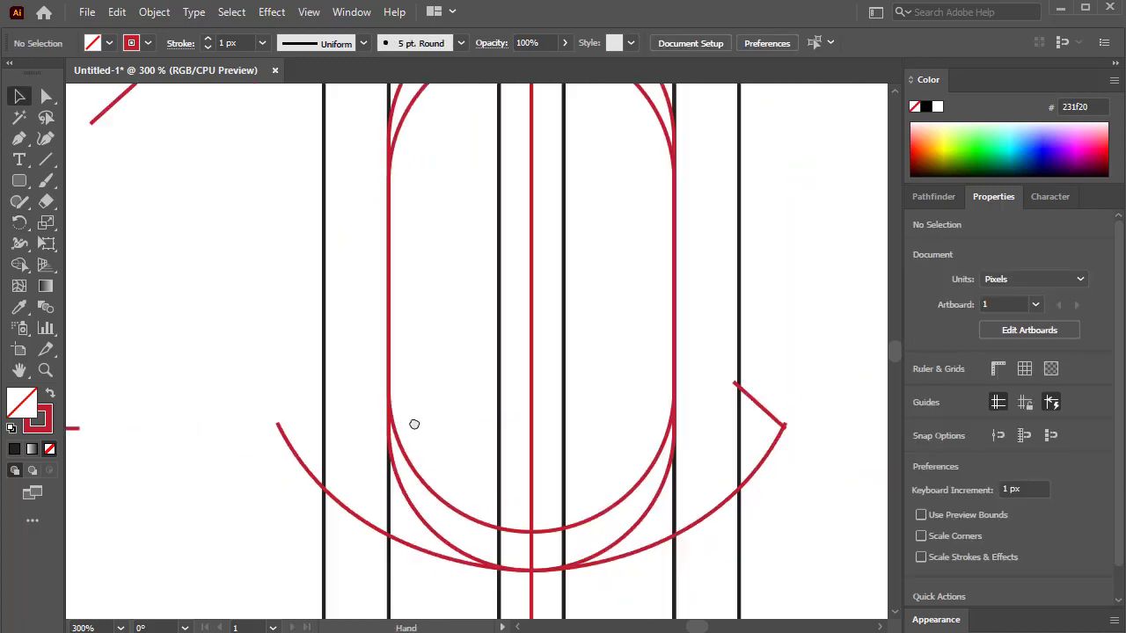
scroll(520, 410, up, 4)
key(ctrl+y)
drag(520, 409, 525, 392)
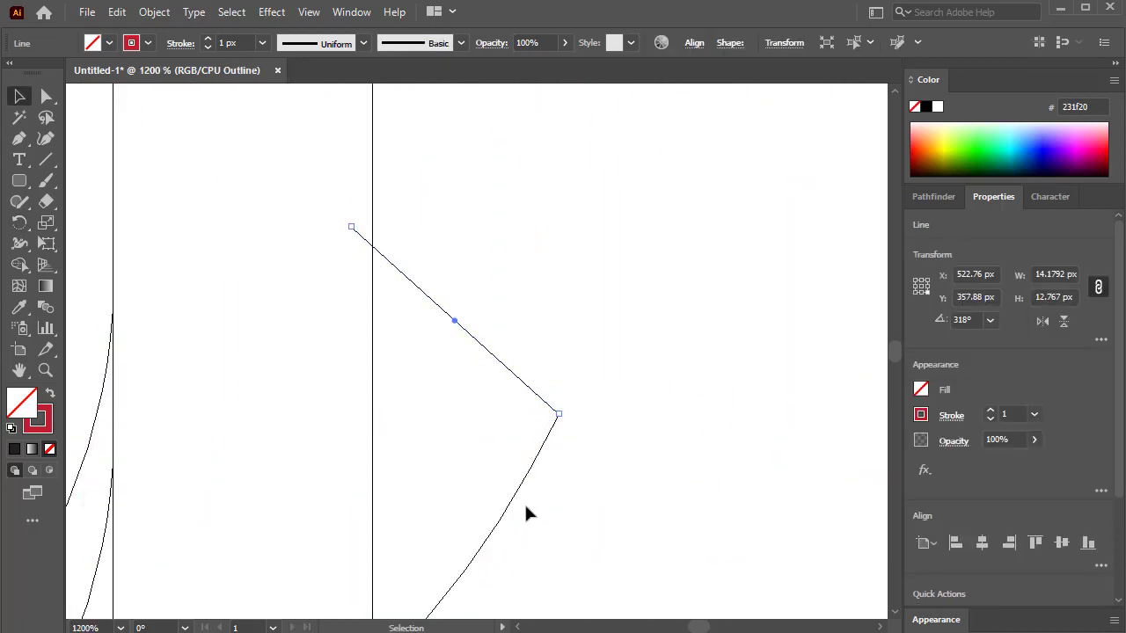
scroll(526, 506, down, 4)
scroll(526, 506, left, 1)
key(ctrl+y)
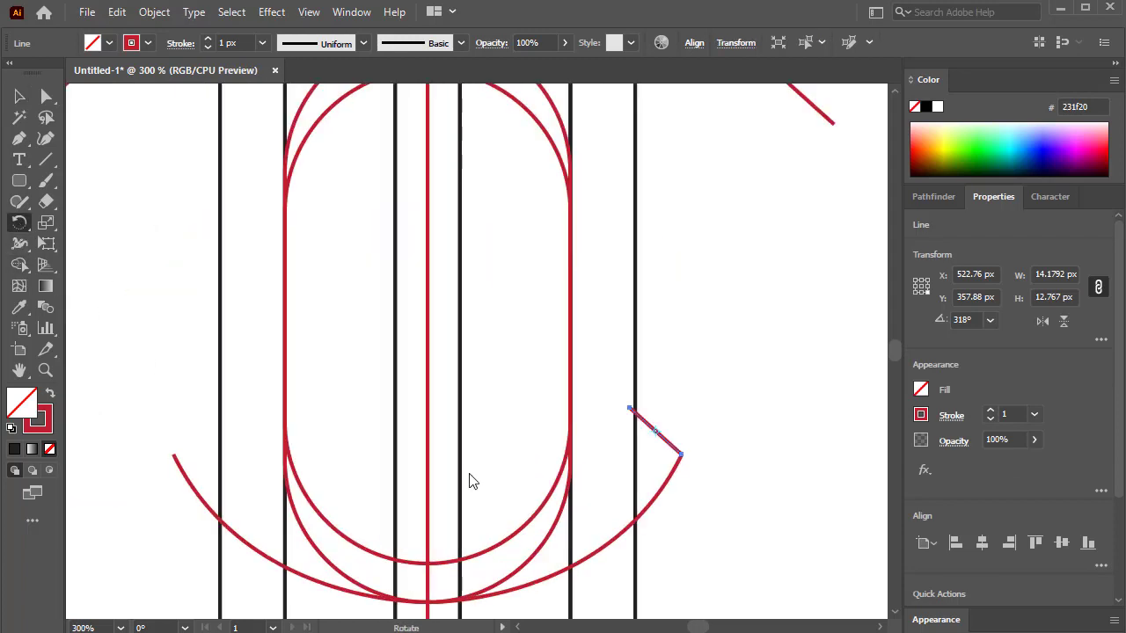
Step: Reflect a copy of the short diagonal line across the vertical centre line to the left curve's end
alt+click(429, 437)
click(656, 390)
drag(20, 222, 332, 389)
alt+click(427, 436)
click(410, 432)
key(v)
key(ctrl+shift+a)
Step: Draw a circle about 19 px in diameter and place it where the left diagonal meets the leftmost black line
key(ctrl+minus)
key(ctrl+minus)
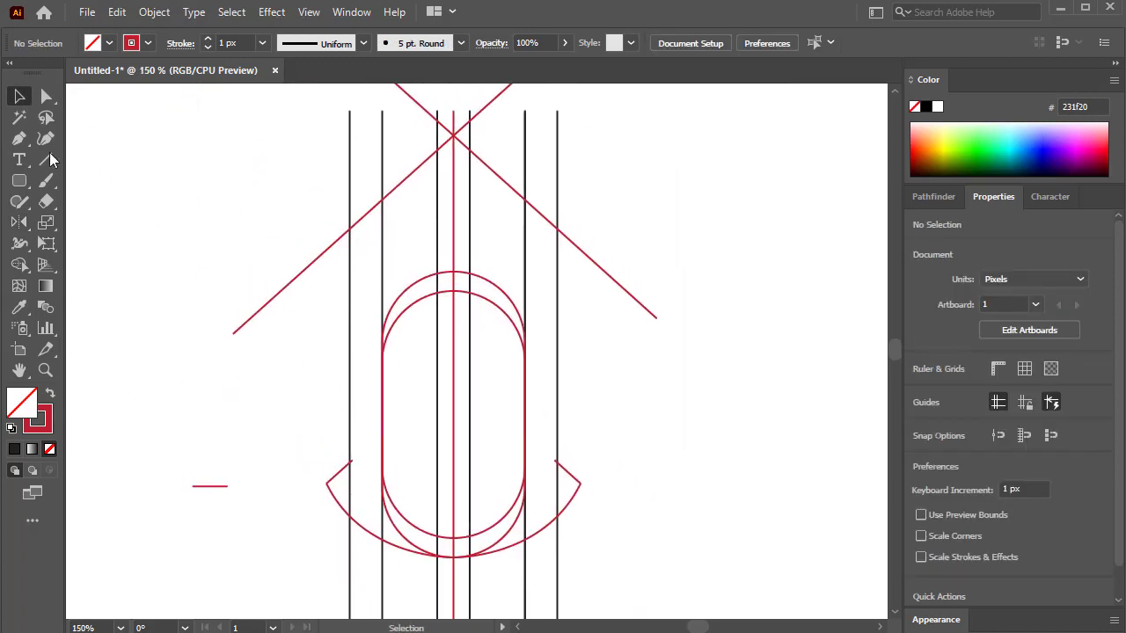
drag(19, 180, 100, 221)
mouse_move(165, 347)
mouse_down()
mouse_move(181, 360)
mouse_move(379, 265)
mouse_move(396, 227)
mouse_up()
key(ctrl+plus)
key(v)
scroll(396, 227, up, 3)
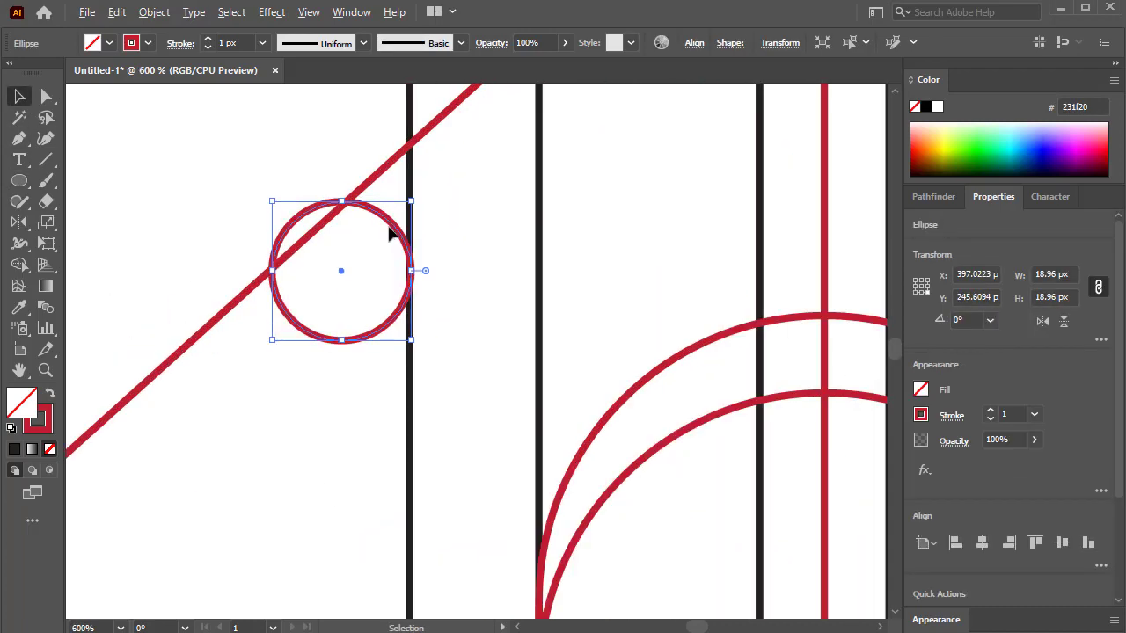
Step: In outline view, position the circle against the outer side of the leftmost vertical line, slightly overlapping the diagonal, and return to preview
click(309, 11)
click(351, 24)
scroll(465, 329, up, 3)
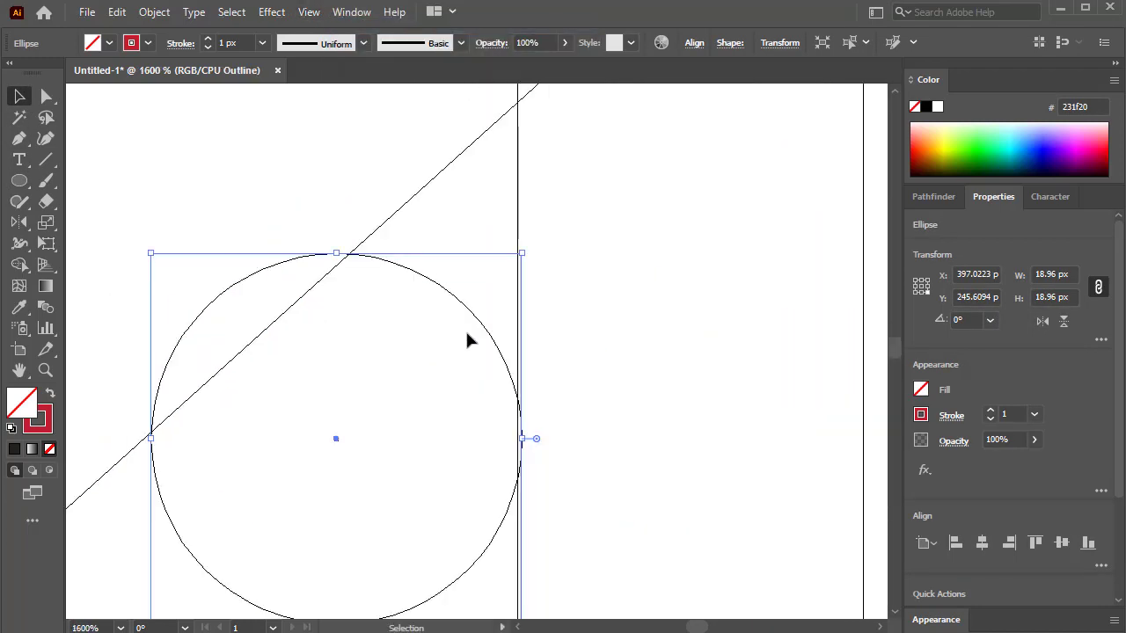
drag(488, 335, 487, 319)
scroll(487, 320, down, 6)
scroll(521, 387, down, 2)
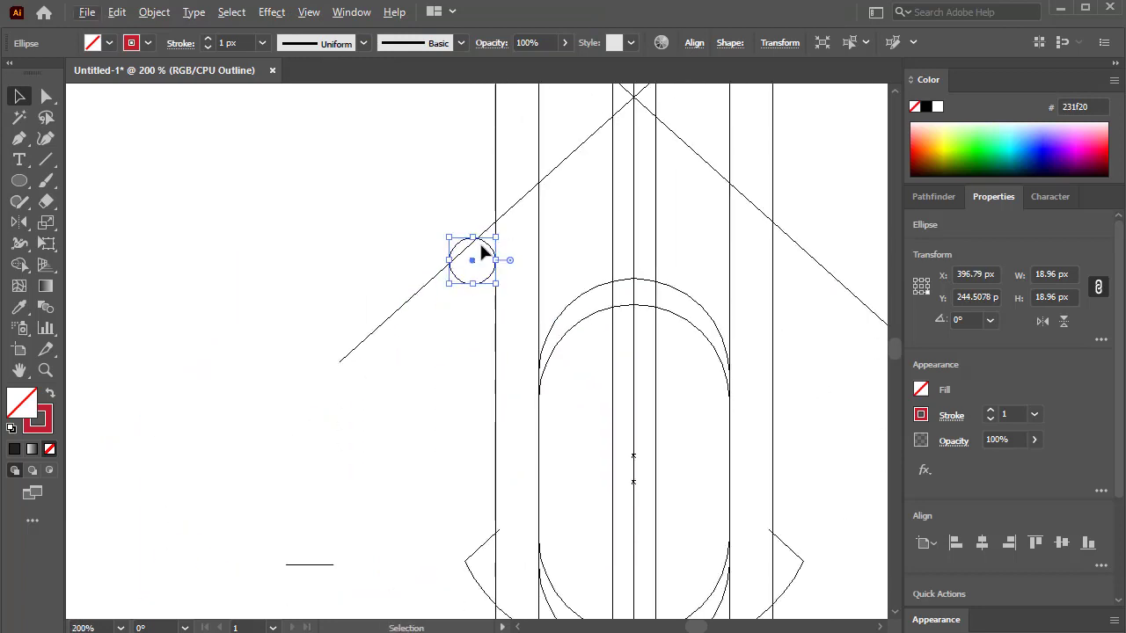
drag(489, 247, 488, 257)
click(531, 256)
scroll(507, 279, up, 2)
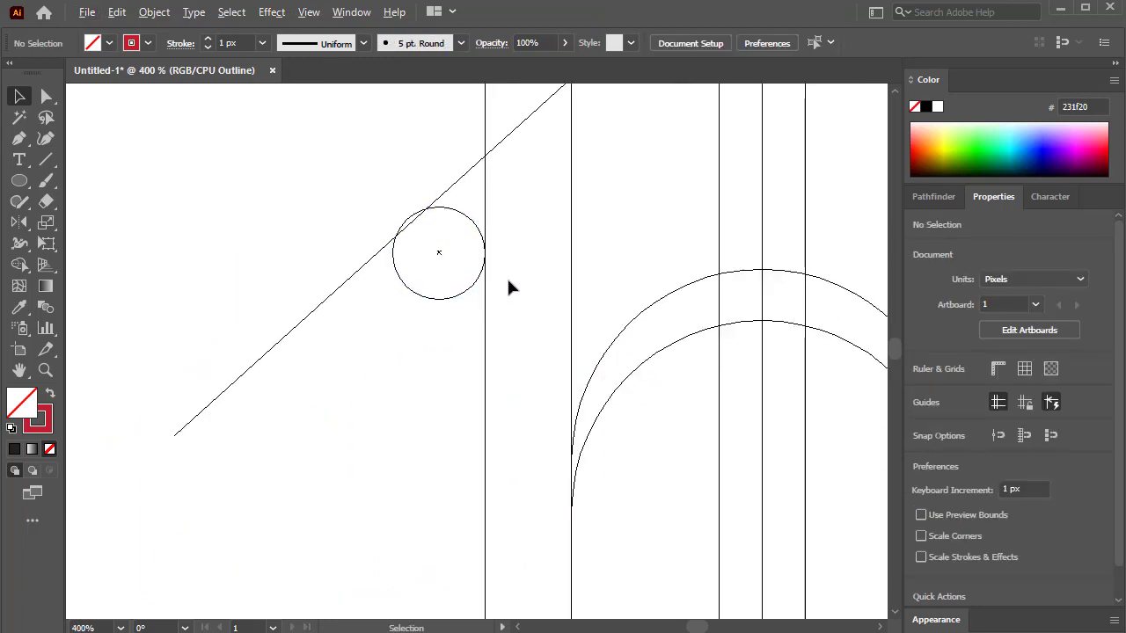
scroll(508, 279, down, 2)
click(309, 11)
click(387, 21)
Step: Reflect a copy of the small circle across the vertical centre line to the right side
click(300, 312)
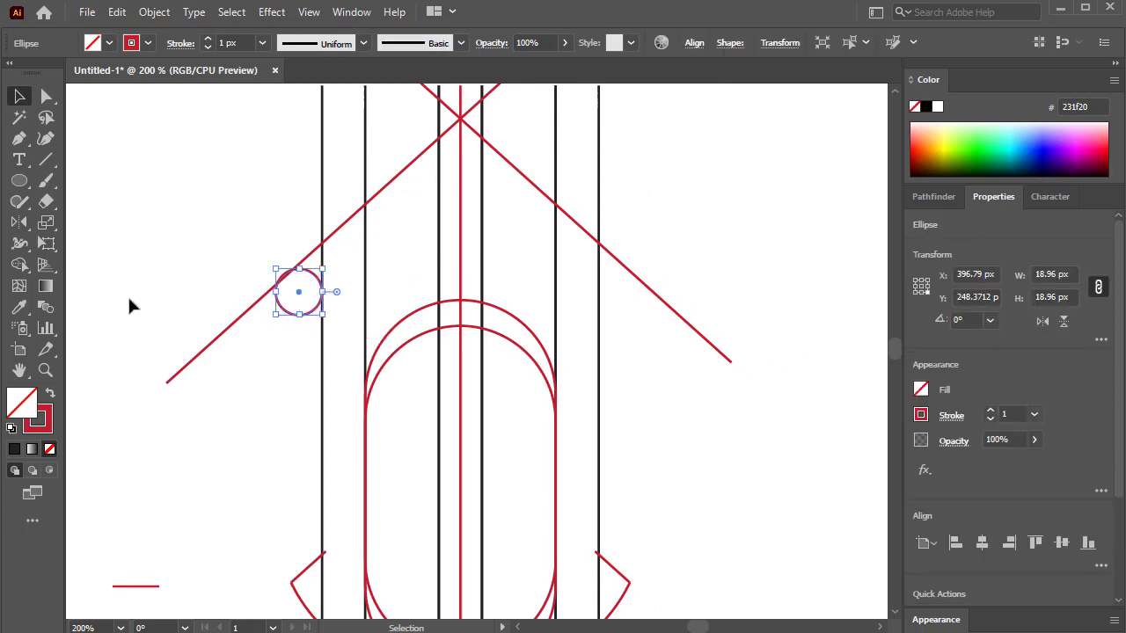
click(19, 223)
alt+click(459, 267)
click(427, 432)
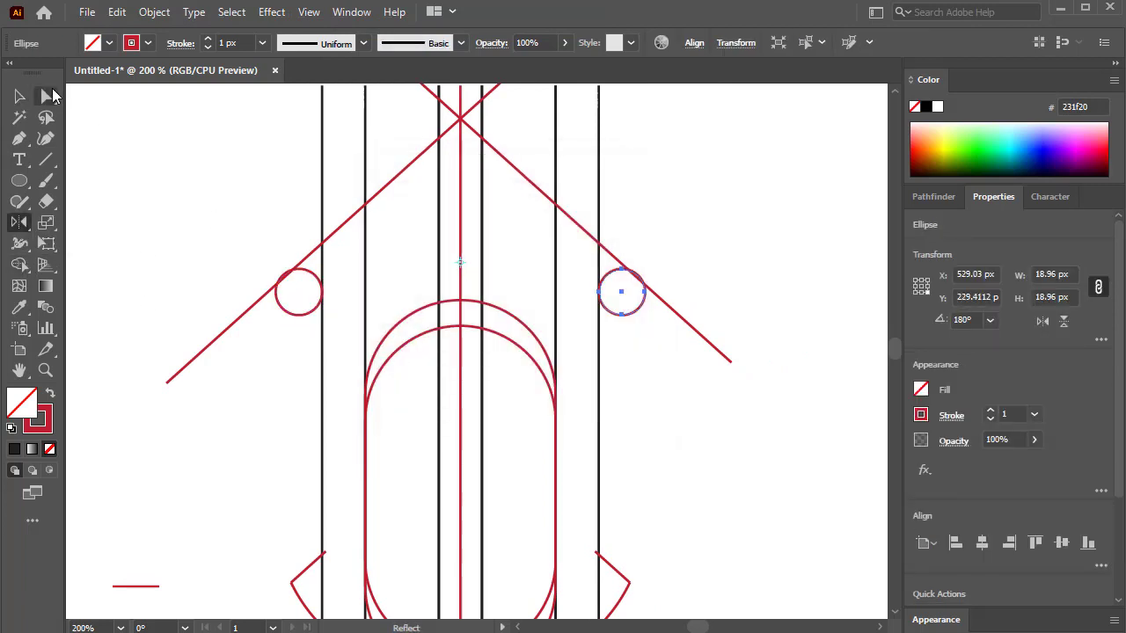
Step: Draw a horizontal line about 30 px long above the capsules, centred on the vertical centre line
key(v)
click(698, 174)
scroll(694, 180, down, 2)
scroll(661, 254, up, 1)
click(45, 159)
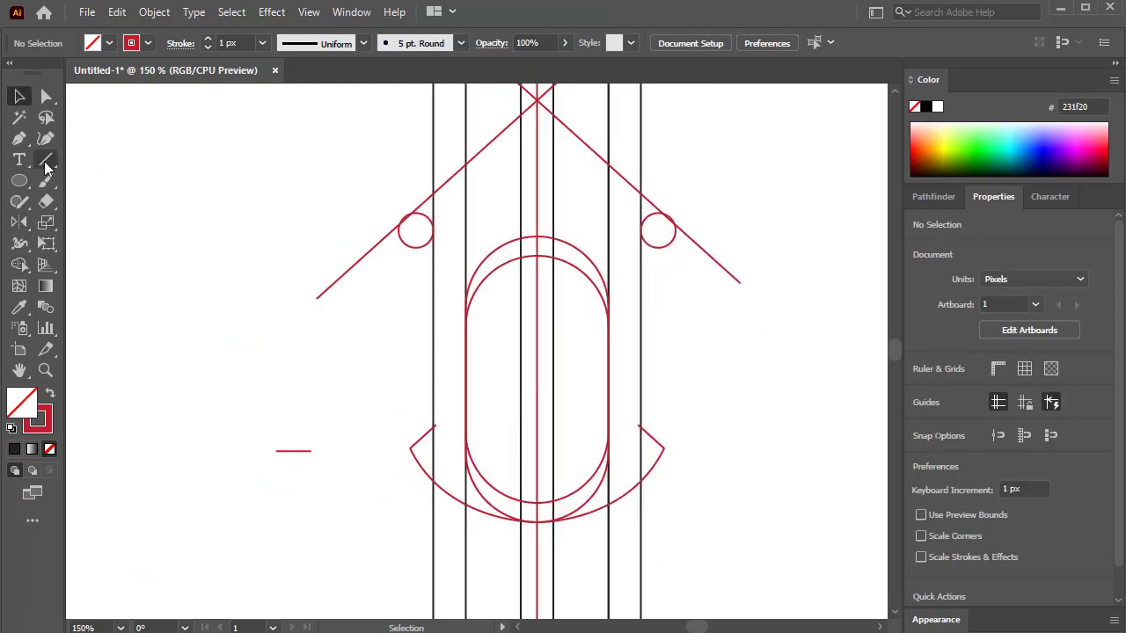
drag(554, 191, 566, 191)
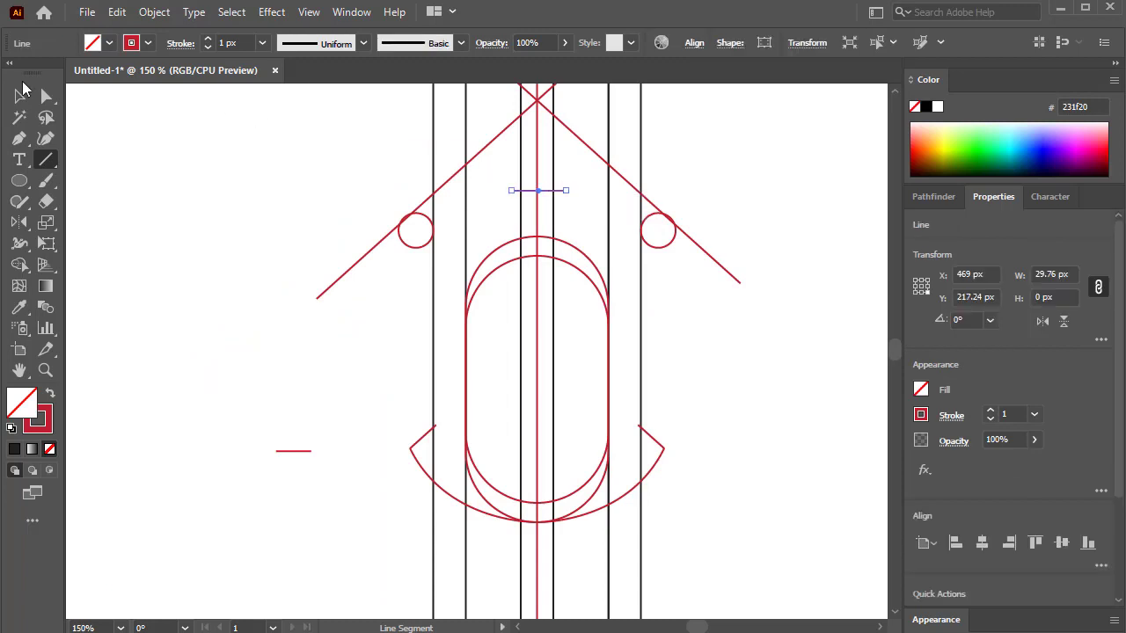
click(19, 96)
scroll(504, 208, up, 4)
drag(641, 139, 636, 139)
scroll(752, 189, down, 2)
drag(774, 198, 663, 226)
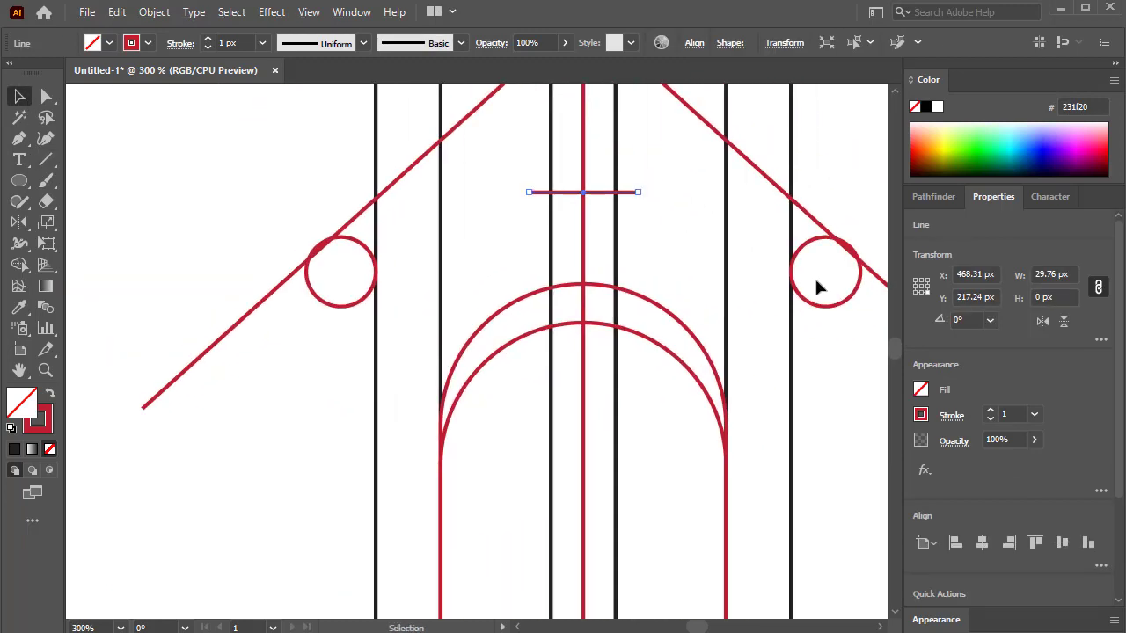
Step: Place a copy of the right small circle against the outer side of the right inner black line, its top level with the horizontal line
drag(814, 278, 667, 254)
scroll(664, 250, up, 2)
click(690, 300)
scroll(697, 299, up, 2)
scroll(705, 302, down, 1)
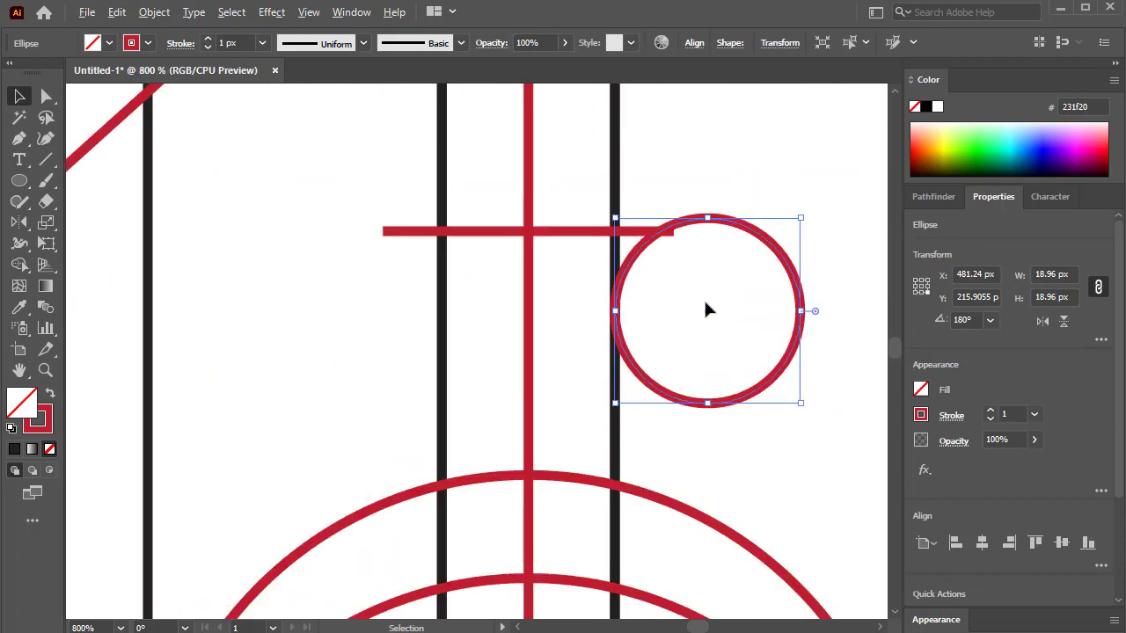
drag(708, 310, 709, 324)
Step: Lengthen the horizontal line equally on both sides until it reaches the top point of the copied circle
click(674, 233)
drag(674, 232, 707, 232)
click(704, 194)
Step: Reflect a copy of the inner circle across the vertical centre line to the line's left end
click(747, 407)
key(o)
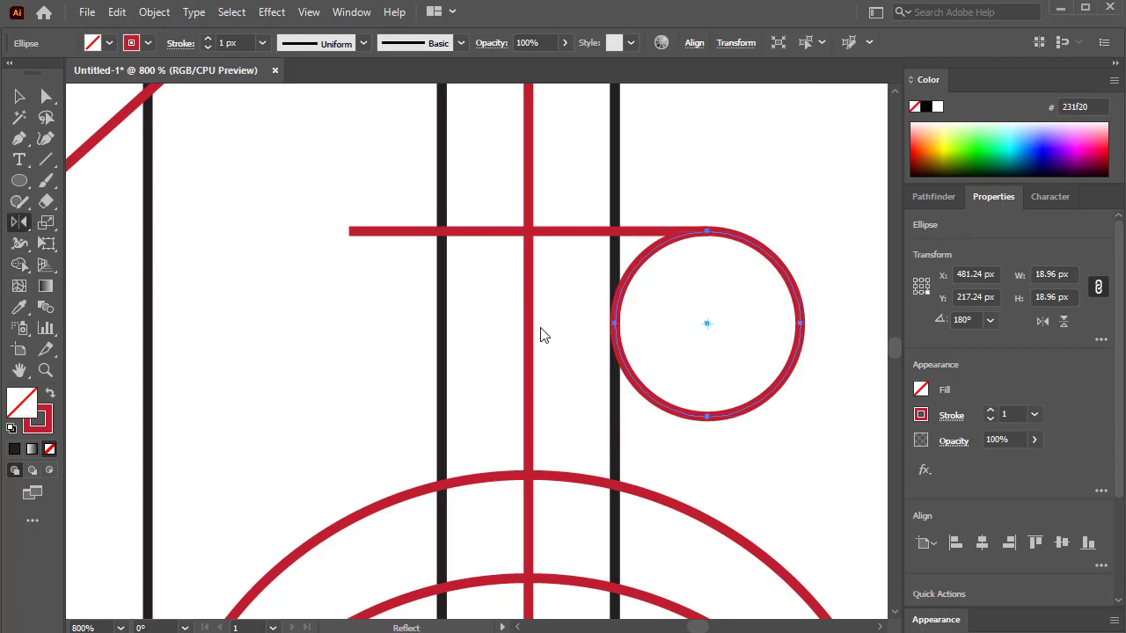
alt+click(528, 333)
click(397, 432)
key(v)
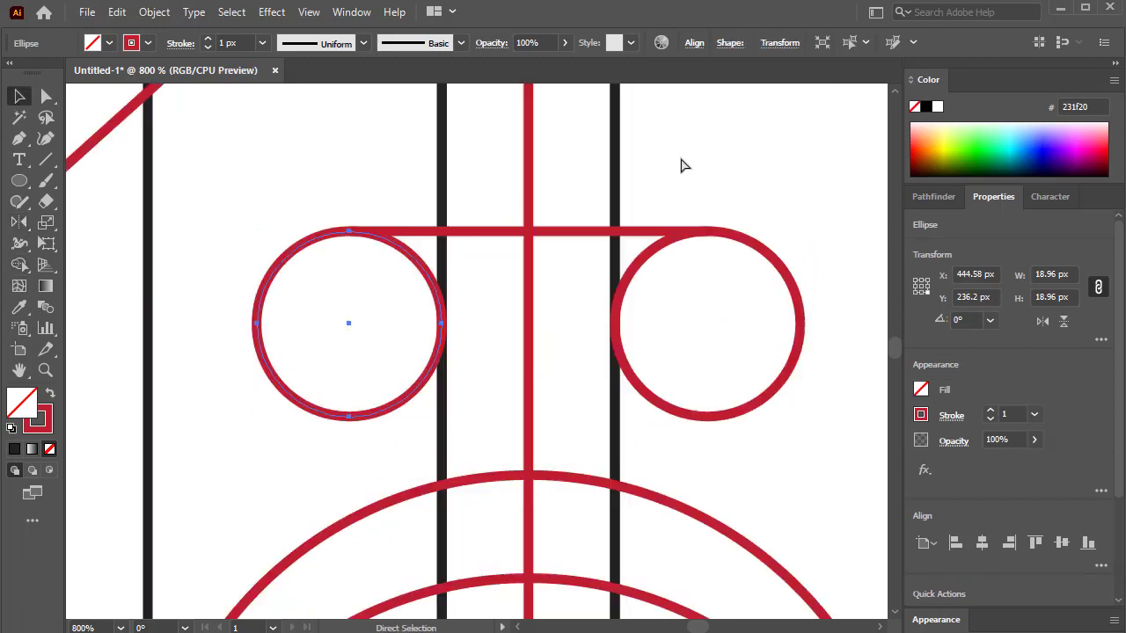
Step: Draw a centred horizontal line about 23 px long inside the inner capsule's lower end and place a copy just below the wide curve
scroll(714, 212, down, 6)
drag(769, 271, 666, 272)
click(678, 348)
scroll(670, 413, up, 2)
scroll(616, 440, down, 2)
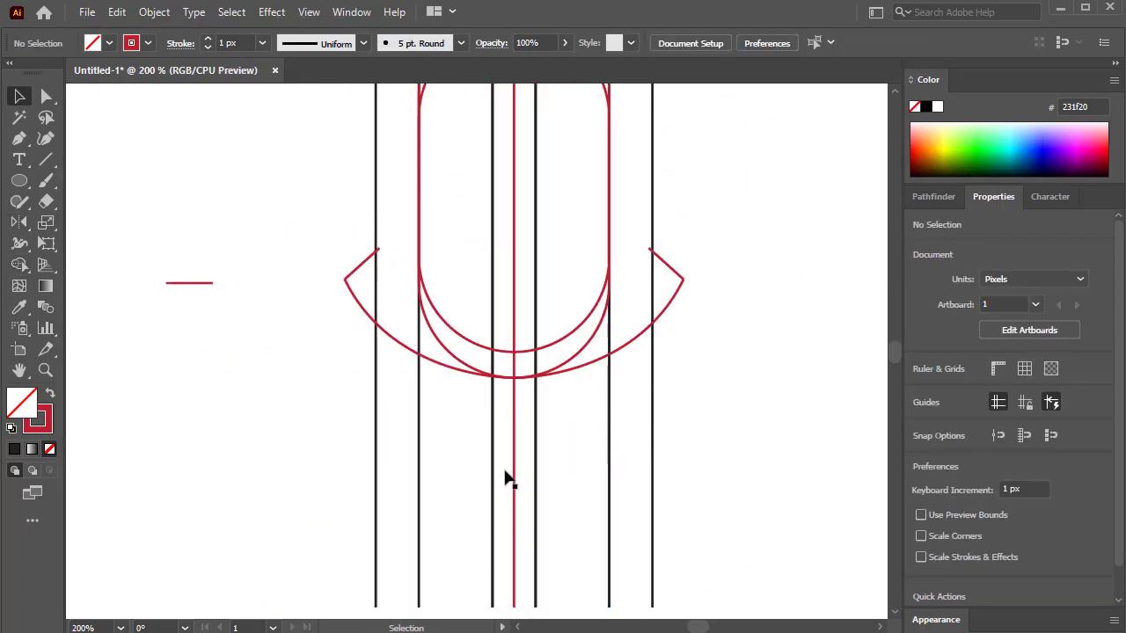
click(47, 162)
scroll(475, 351, up, 1)
mouse_move(484, 319)
mouse_down()
mouse_move(570, 318)
mouse_move(545, 415)
mouse_up()
click(20, 98)
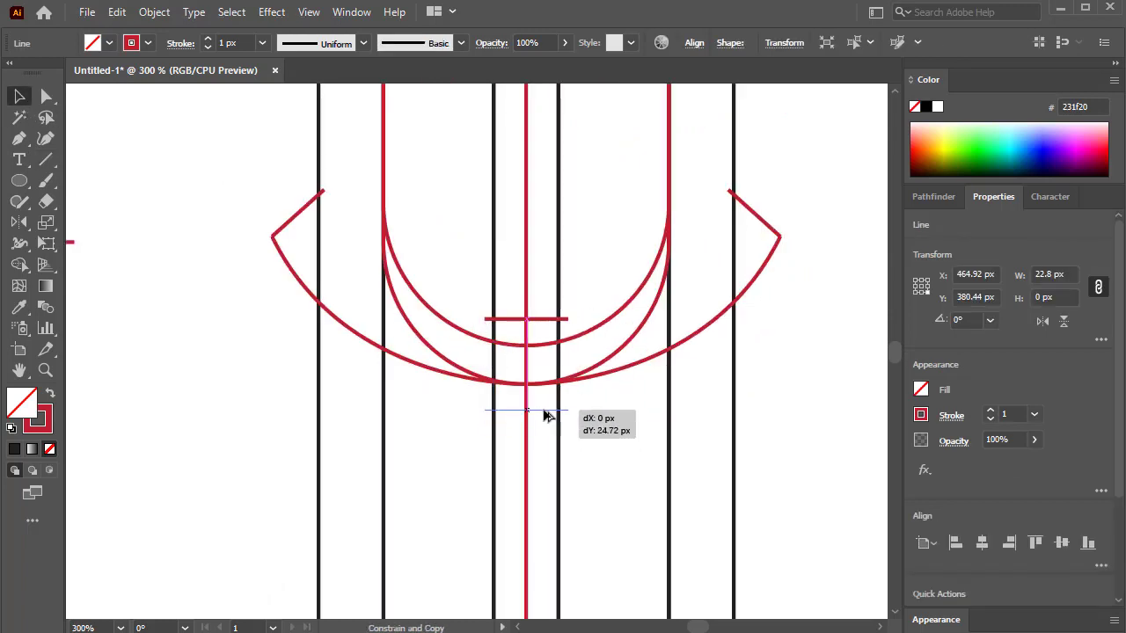
click(599, 415)
scroll(599, 415, down, 3)
scroll(422, 202, down, 3)
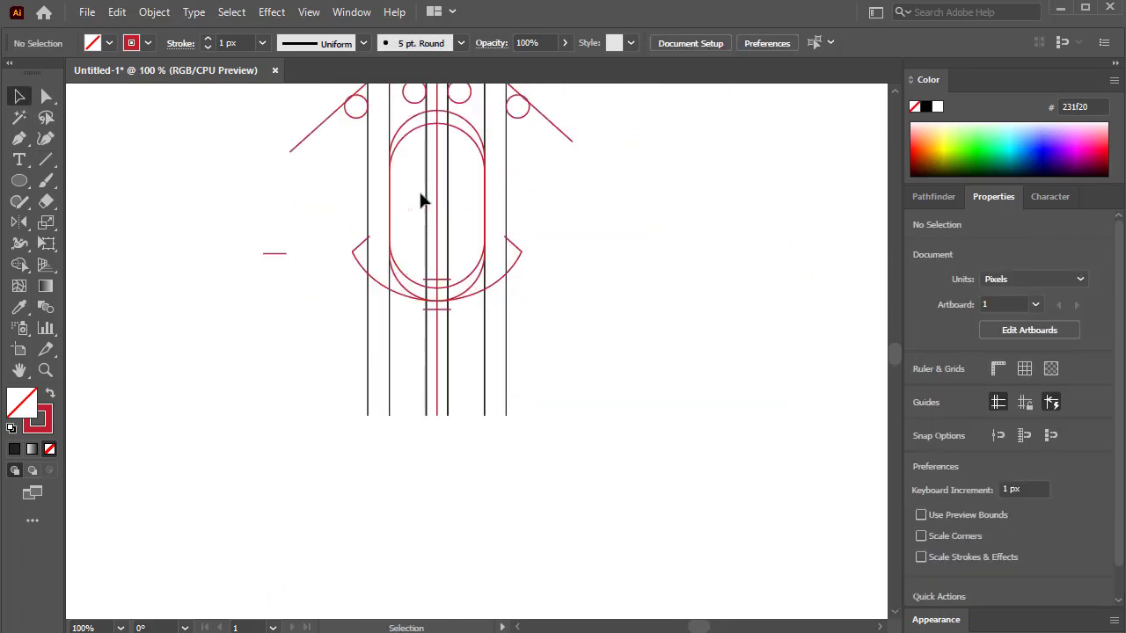
Step: Try to place a copy of the left small circle, enlarged to about 38 px, beside the lower short line
click(357, 109)
scroll(358, 112, up, 2)
drag(368, 123, 463, 588)
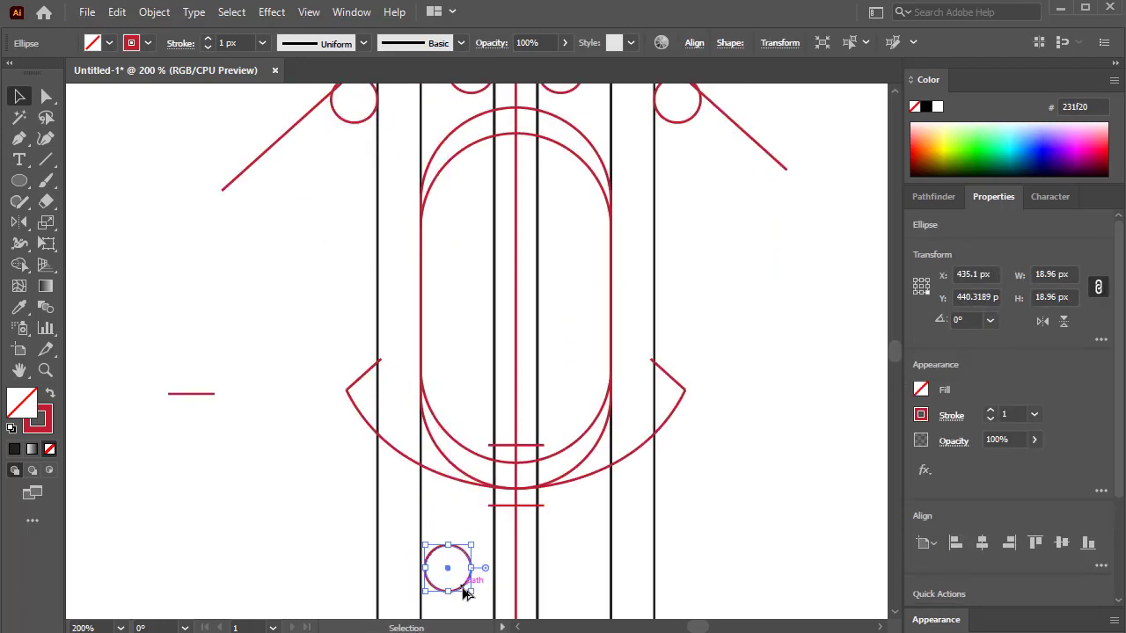
scroll(467, 587, down, 2)
drag(472, 439, 498, 414)
scroll(480, 490, up, 1)
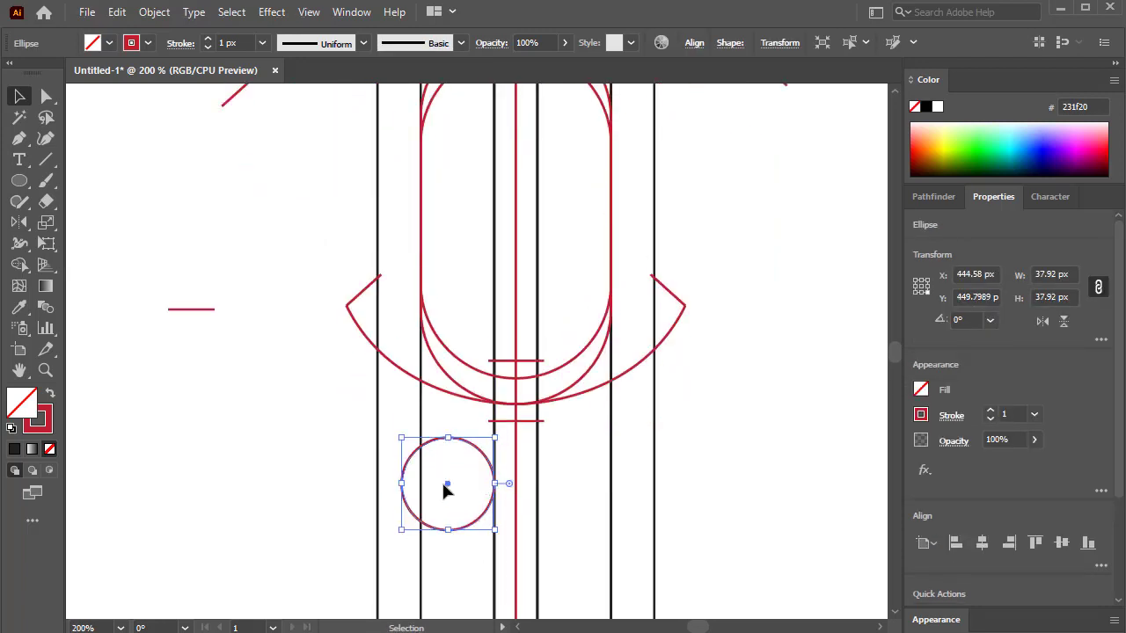
drag(446, 489, 433, 479)
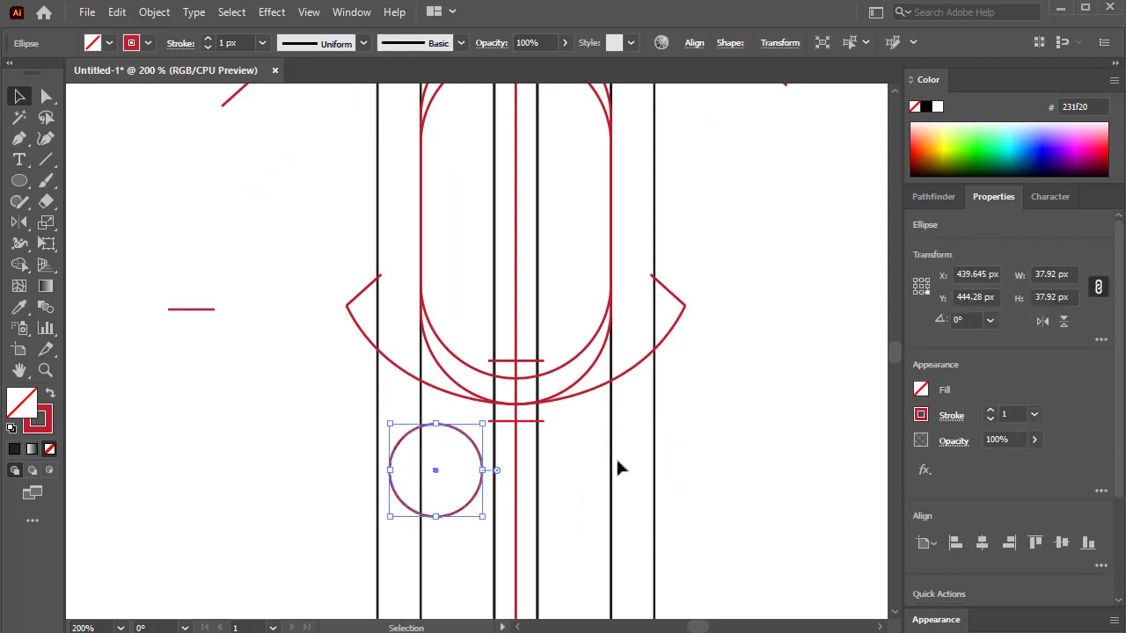
Step: Undo the move, enlargement and copying of the circle below the curve
key(ctrl+z)
key(ctrl+z)
key(ctrl+z)
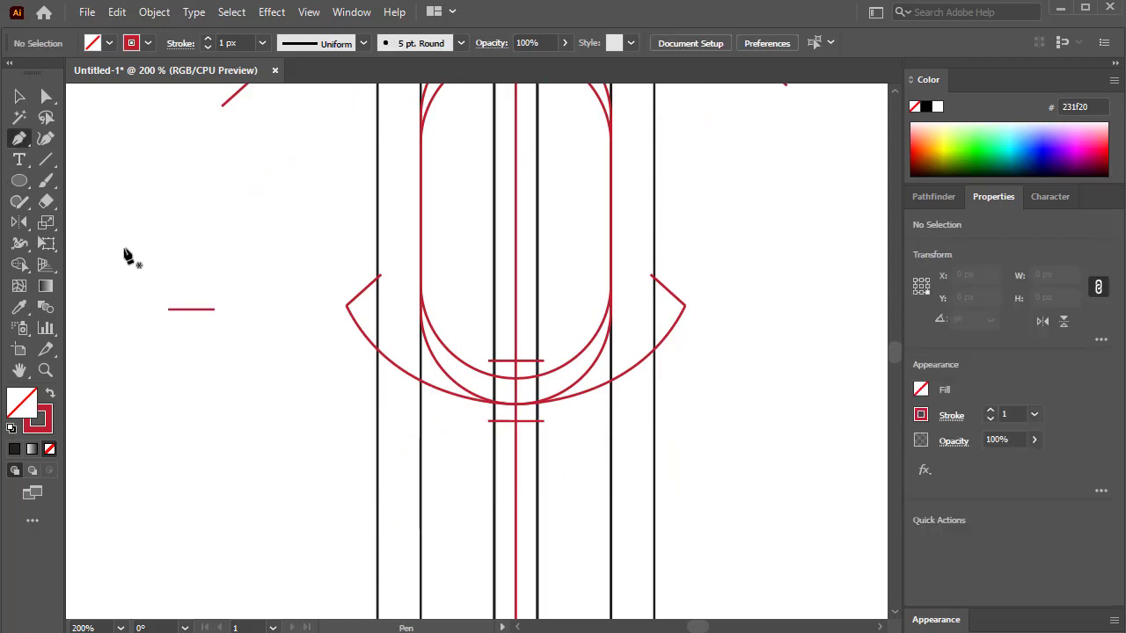
Step: Widen the short horizontal line below the wide curve to about 26 px, keeping it centred
scroll(293, 386, up, 1)
click(616, 437)
drag(671, 437, 611, 384)
click(711, 465)
Step: Draw a curve about 29 px tall flaring down and outward from each end of the lower short line
click(19, 139)
click(479, 359)
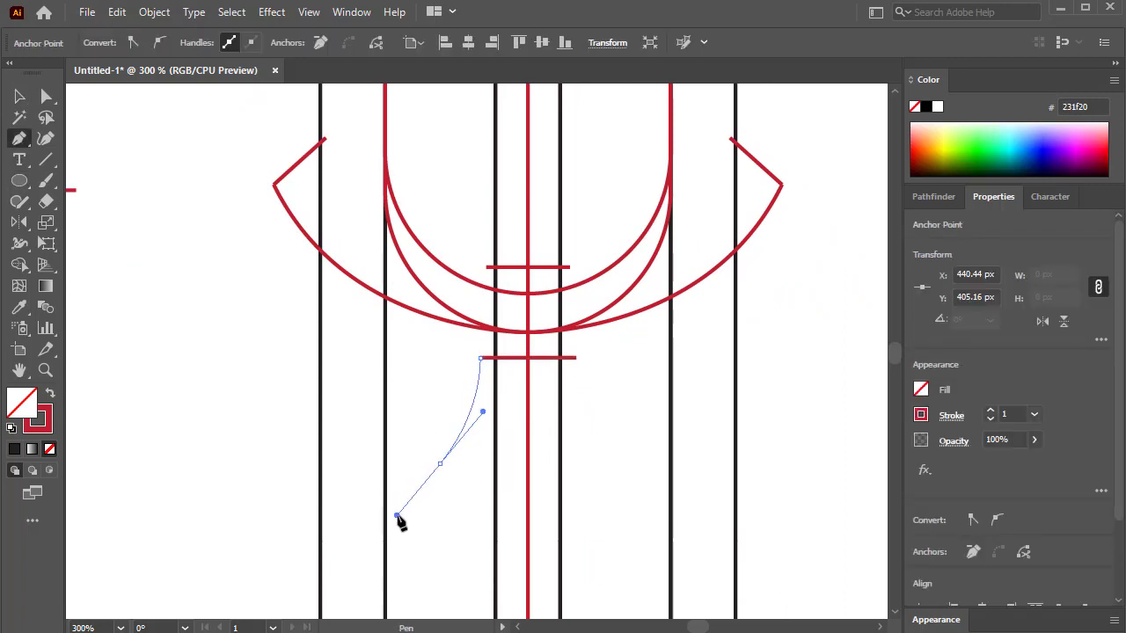
click(440, 462)
key(v)
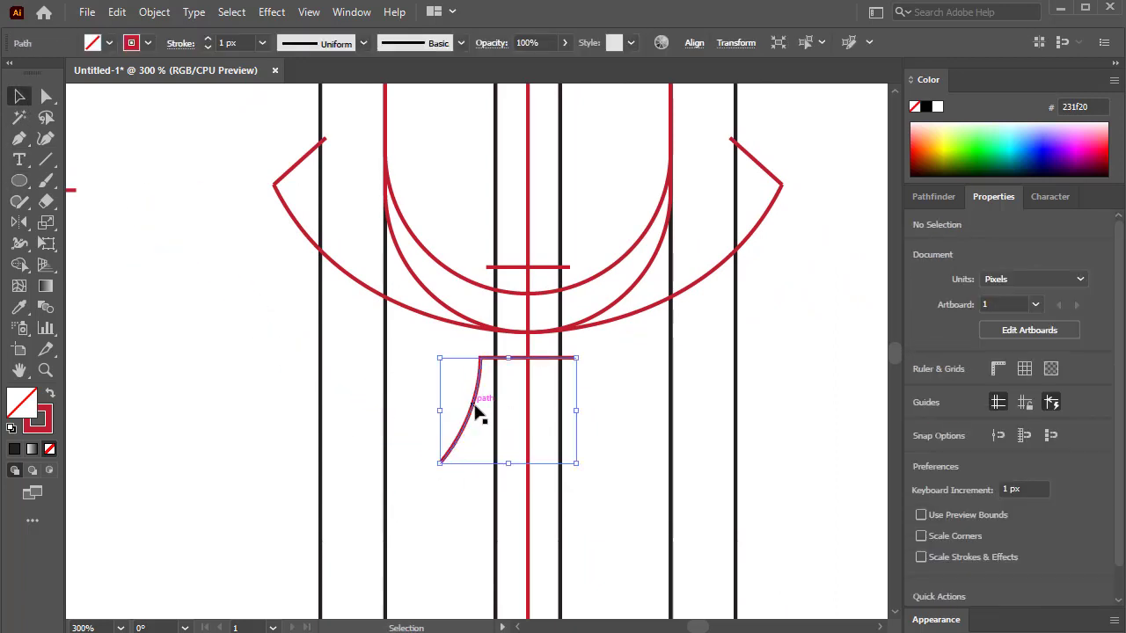
click(615, 415)
click(19, 141)
click(576, 358)
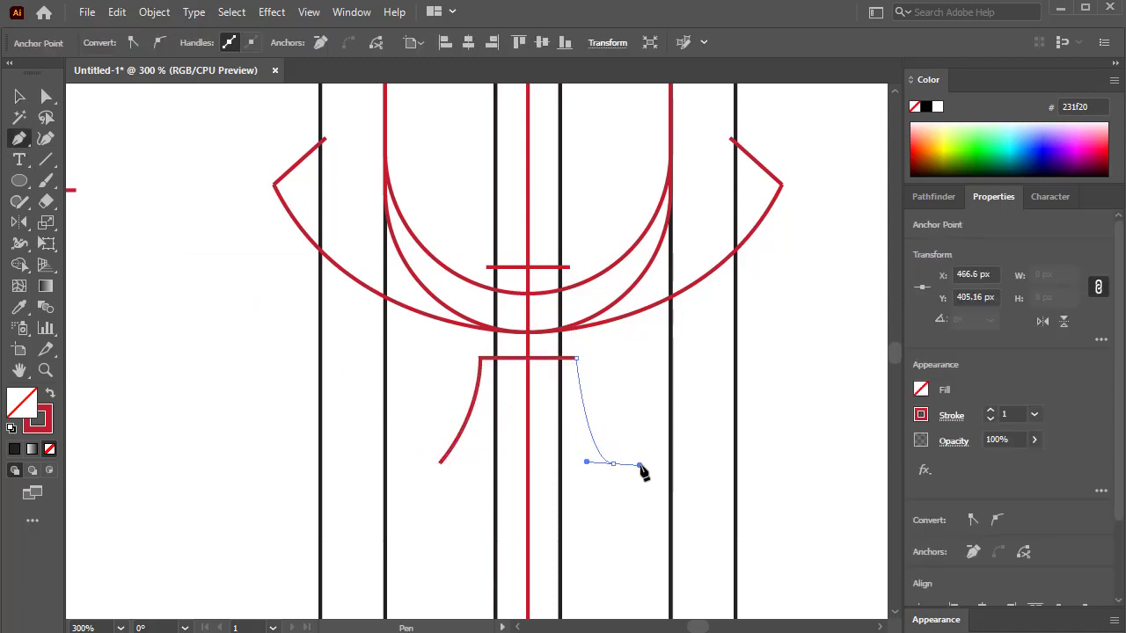
key(v)
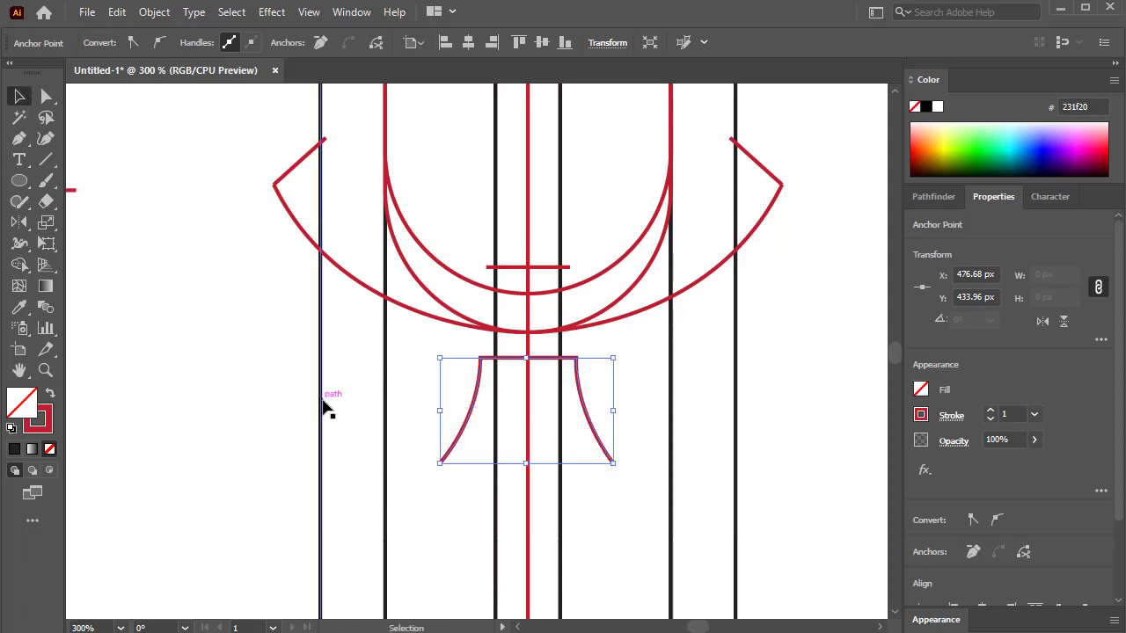
Step: Close the flared base with a black horizontal line about 47 px long between the lower ends of both curves
click(321, 402)
key(backslash)
drag(442, 463, 614, 463)
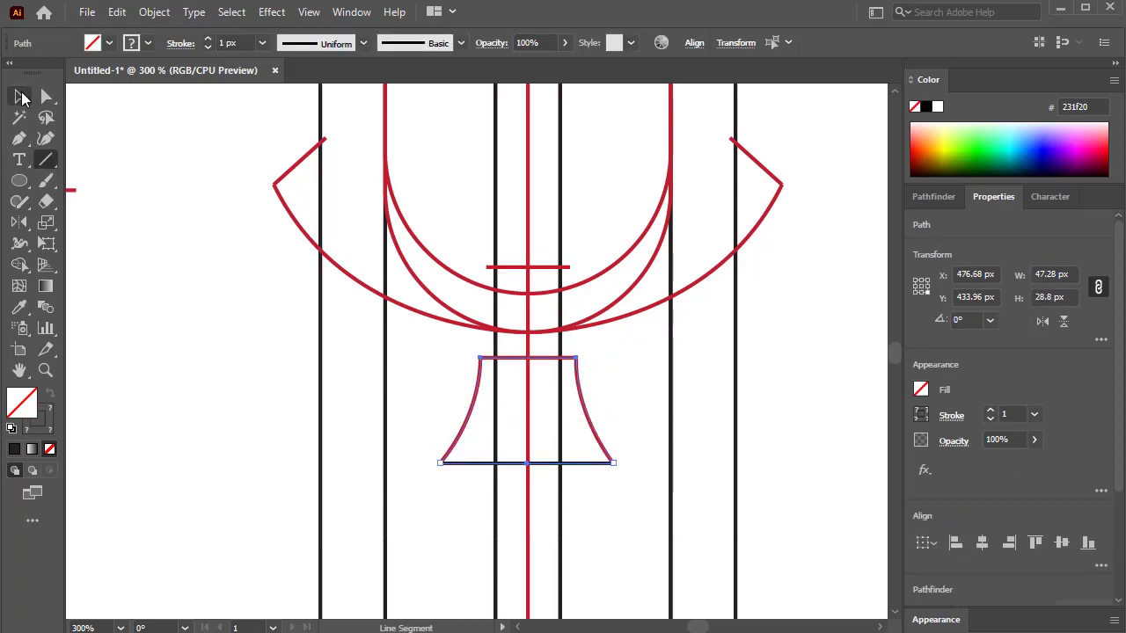
click(20, 96)
click(179, 304)
Step: Beside the construction, draw a circle about 93 px in diameter and duplicate it into a two-by-two block of touching circles
scroll(179, 304, down, 3)
drag(466, 256, 603, 390)
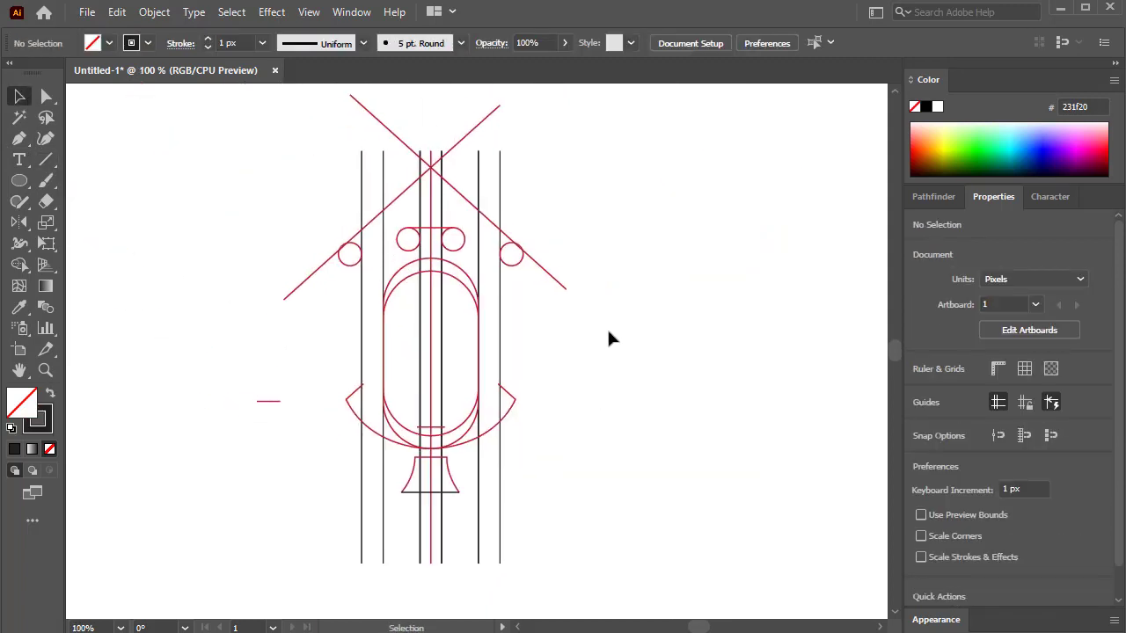
drag(168, 259, 340, 307)
click(19, 180)
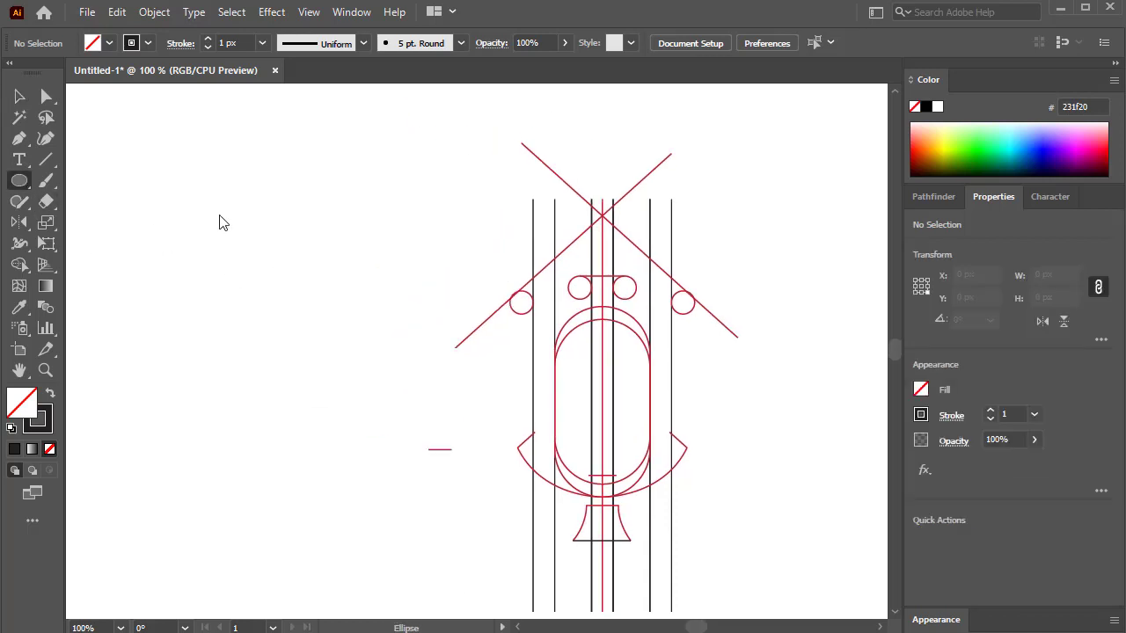
mouse_move(185, 205)
mouse_down()
mouse_move(297, 278)
mouse_move(197, 261)
mouse_up()
click(20, 96)
drag(252, 282, 366, 288)
drag(251, 138, 284, 426)
Step: Use Shape Builder to turn the gap between the four circles into a black four-pointed star
drag(379, 161, 220, 411)
click(19, 265)
click(50, 394)
click(255, 319)
Step: Move the black star clear of the four circles and delete the circles
click(21, 115)
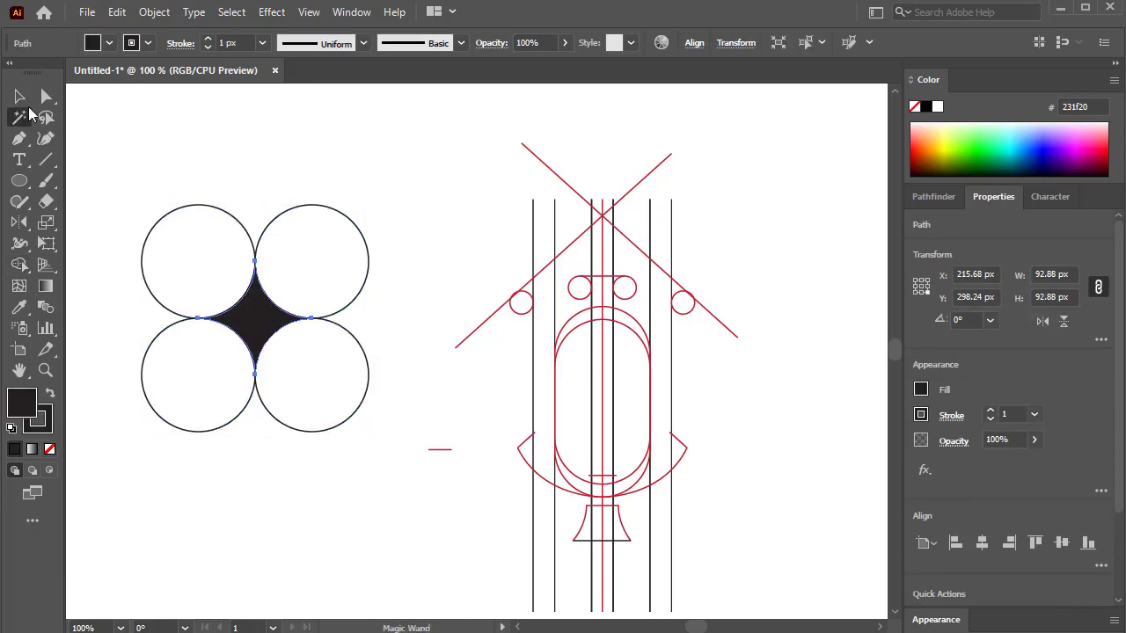
drag(270, 330, 296, 149)
drag(379, 208, 138, 449)
key(Delete)
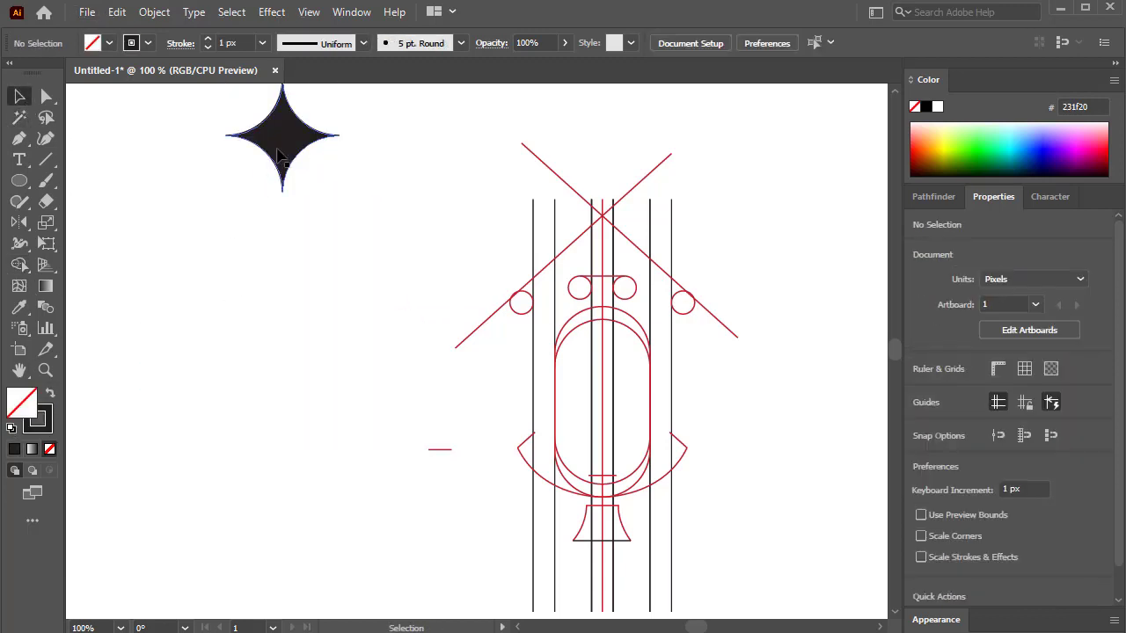
Step: Move the black star down beside the construction and shrink it to a little over half its size
drag(278, 154, 278, 316)
click(320, 262)
click(292, 292)
drag(338, 243, 314, 268)
click(396, 244)
drag(442, 237, 323, 220)
Step: Delete the stray short horizontal line beside the construction
drag(638, 134, 347, 504)
scroll(339, 488, up, 3)
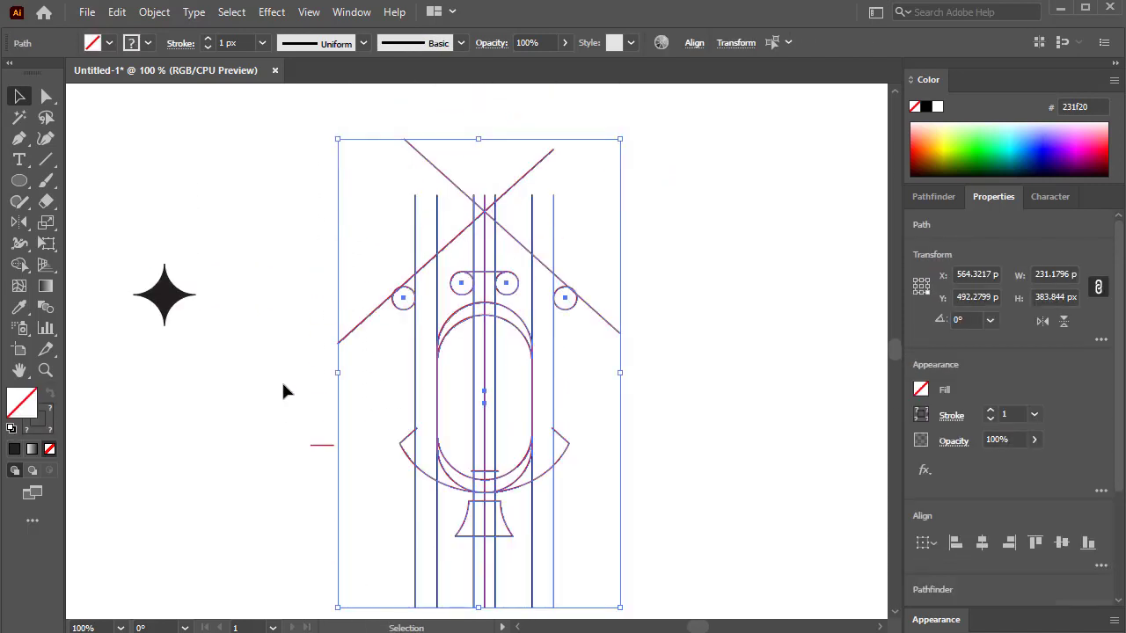
click(283, 385)
click(324, 444)
key(Delete)
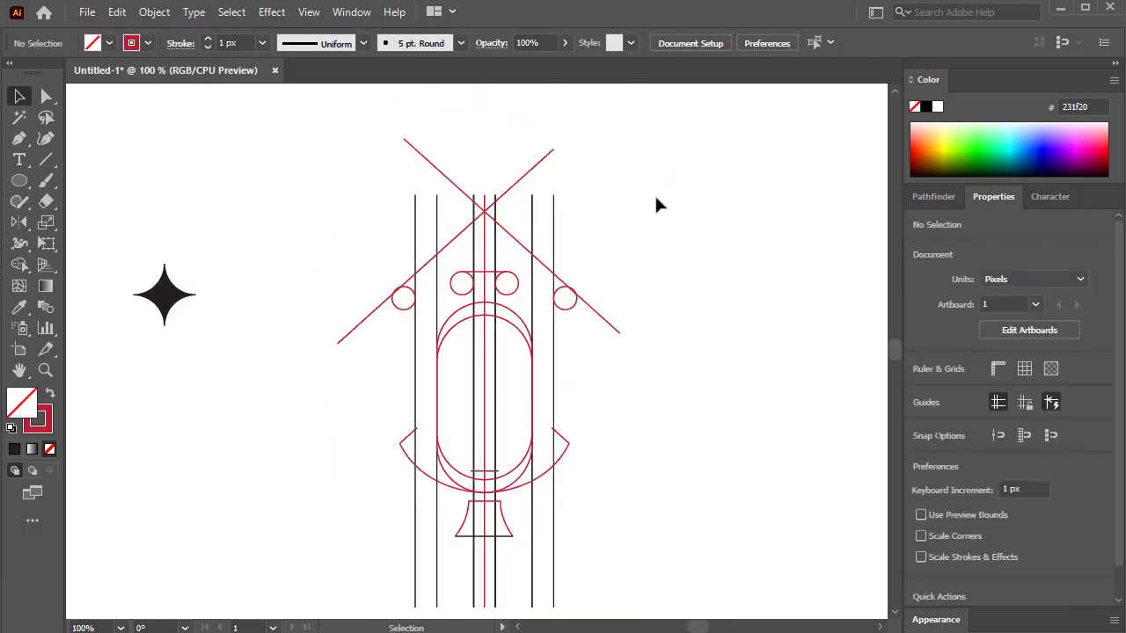
Step: Select the whole construction for Shape Builder and set a tan fill (#C49A6C) with no stroke
drag(360, 514, 363, 510)
click(29, 265)
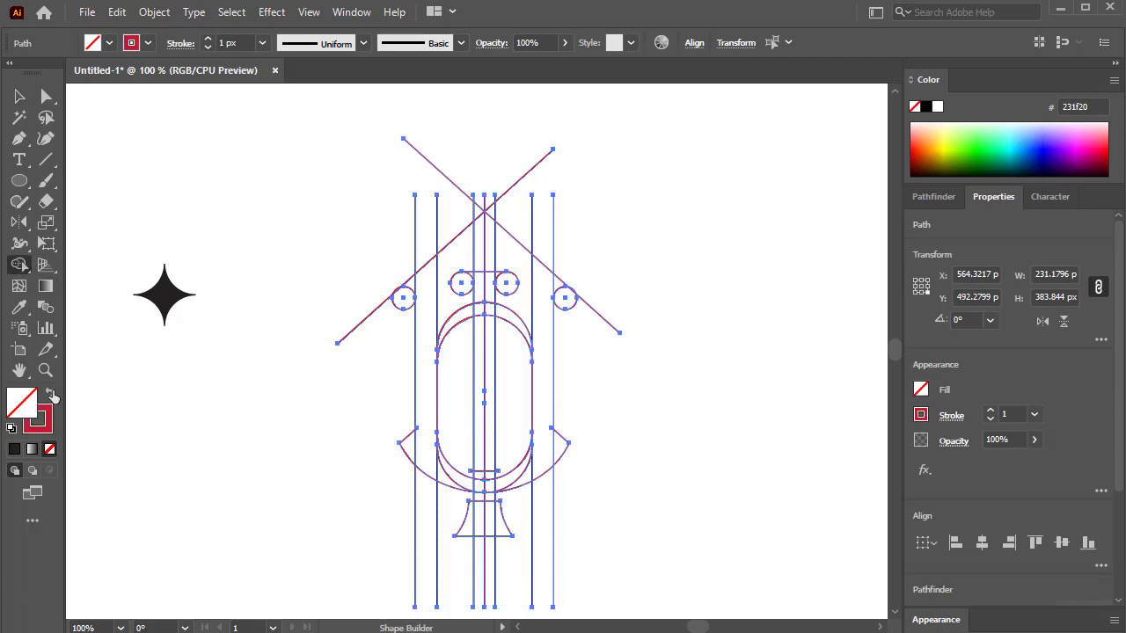
click(147, 42)
click(64, 105)
scroll(428, 389, up, 1)
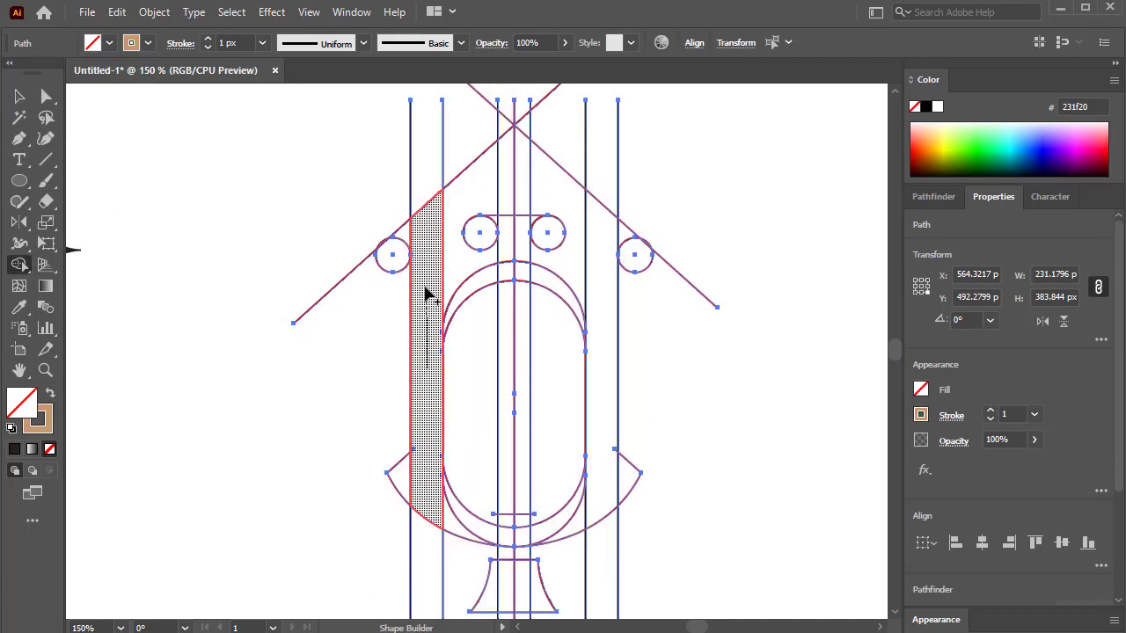
click(50, 393)
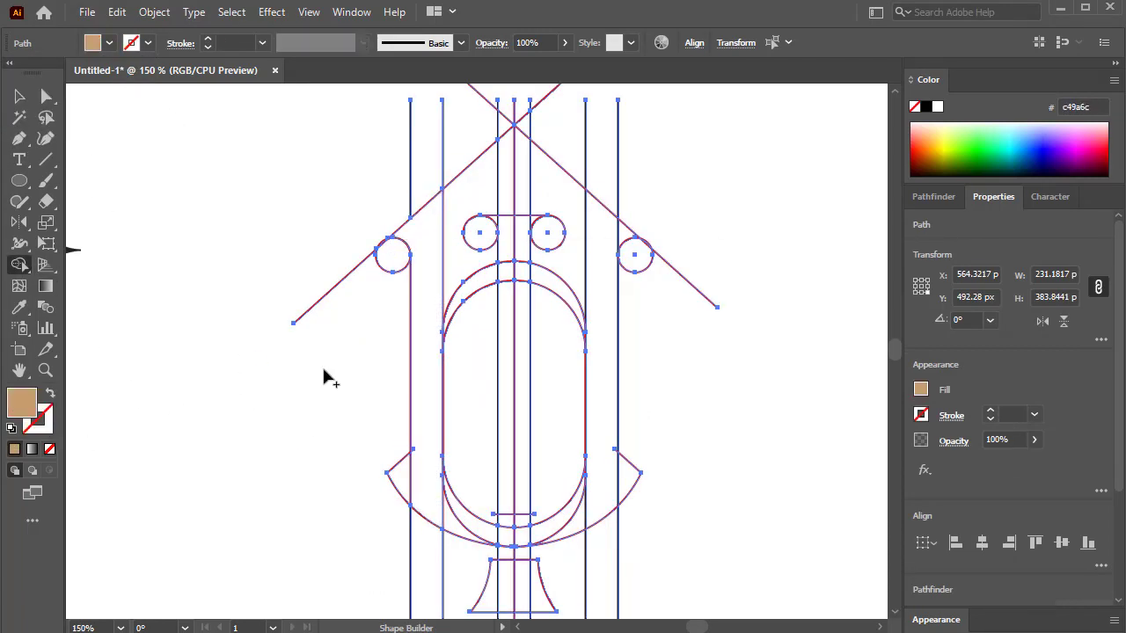
Step: Merge the outer columns and bottom curve into a tan U shape, and the central strip up to the circles into a tan stem
click(420, 490)
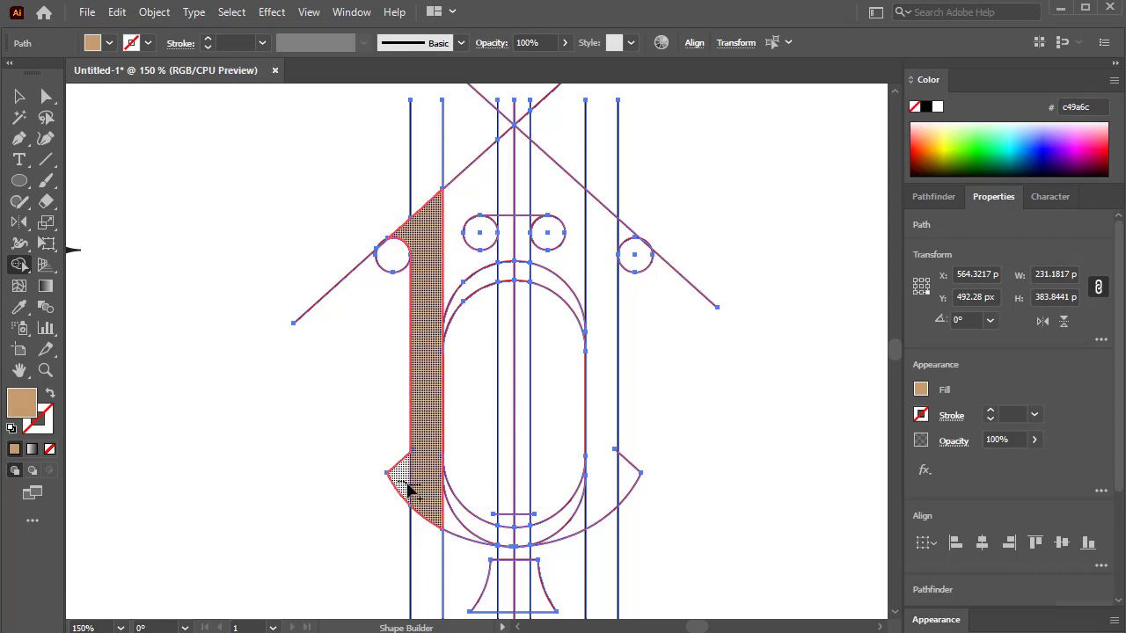
mouse_move(519, 542)
mouse_down()
mouse_move(596, 520)
mouse_move(596, 234)
mouse_up()
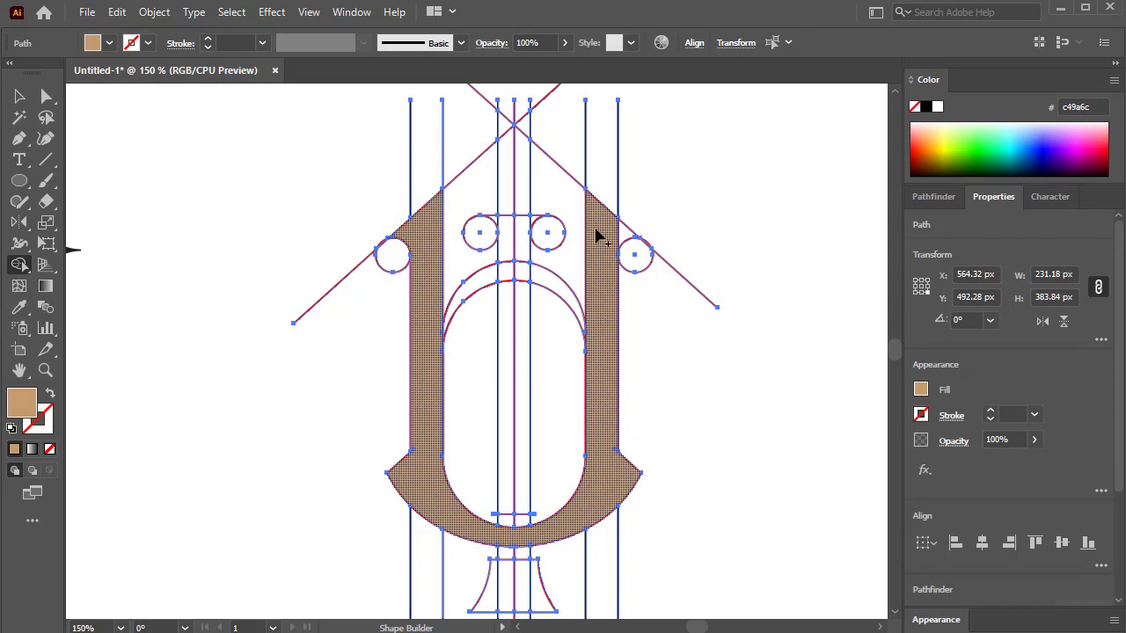
click(519, 442)
scroll(508, 354, up, 1)
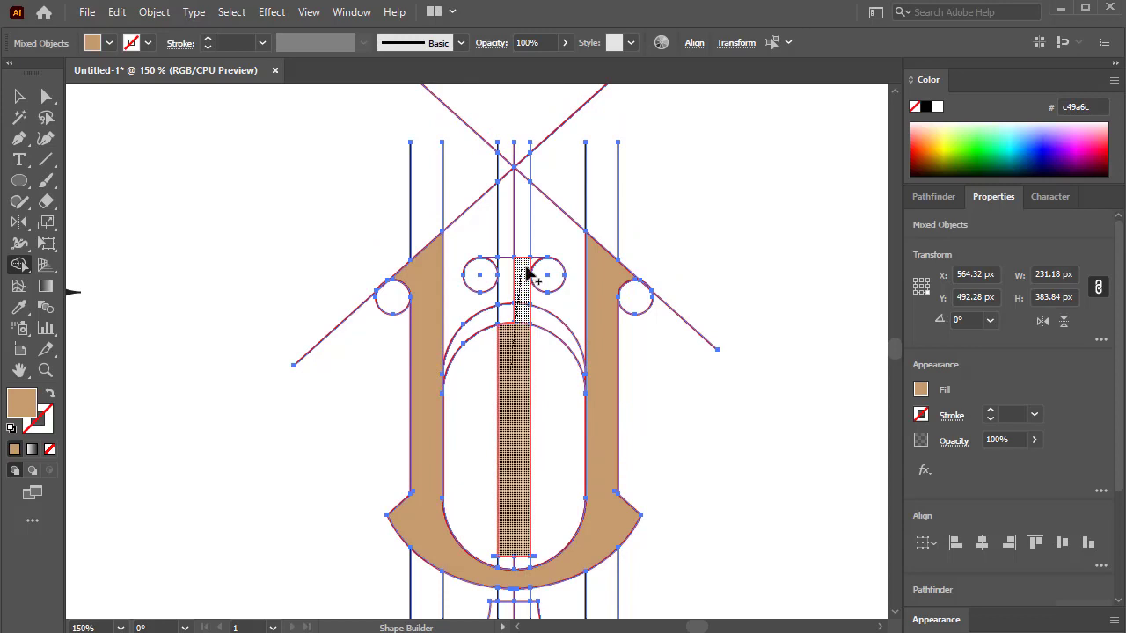
drag(497, 268, 522, 372)
Step: Try to merge the flared base's regions into one tan shape, undo it and deselect everything
scroll(532, 497, down, 3)
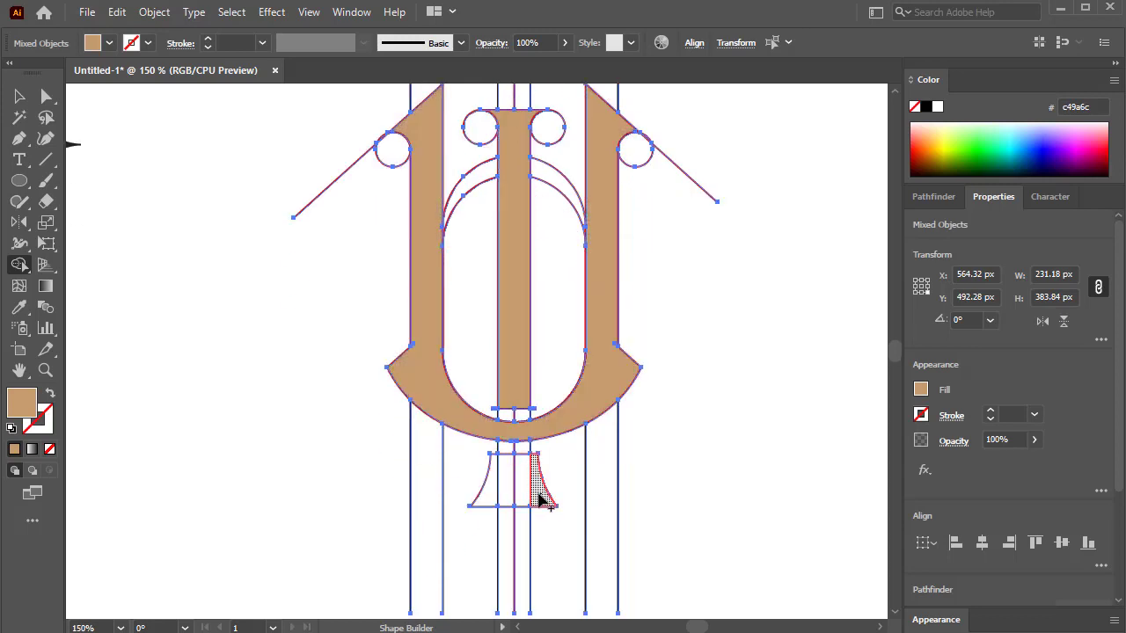
drag(539, 495, 485, 496)
key(ctrl+z)
click(19, 96)
click(273, 290)
Step: Try to draw a Pen path from the flared base's top edge to its lower-left corner, and undo it
scroll(554, 482, up, 2)
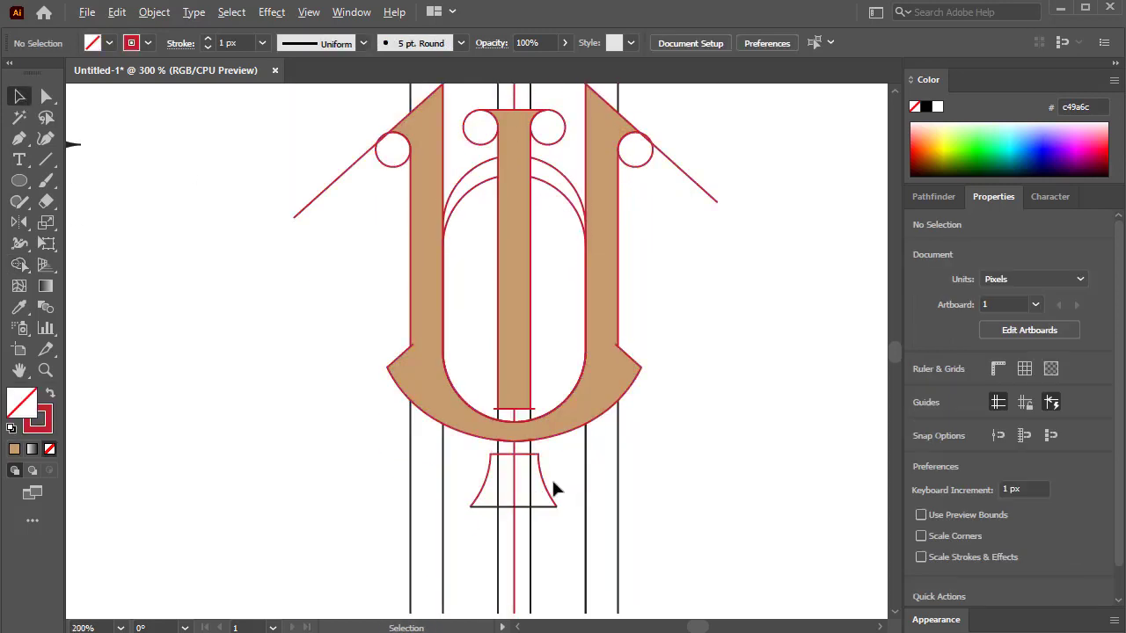
scroll(554, 488, up, 3)
key(p)
key(ctrl+z)
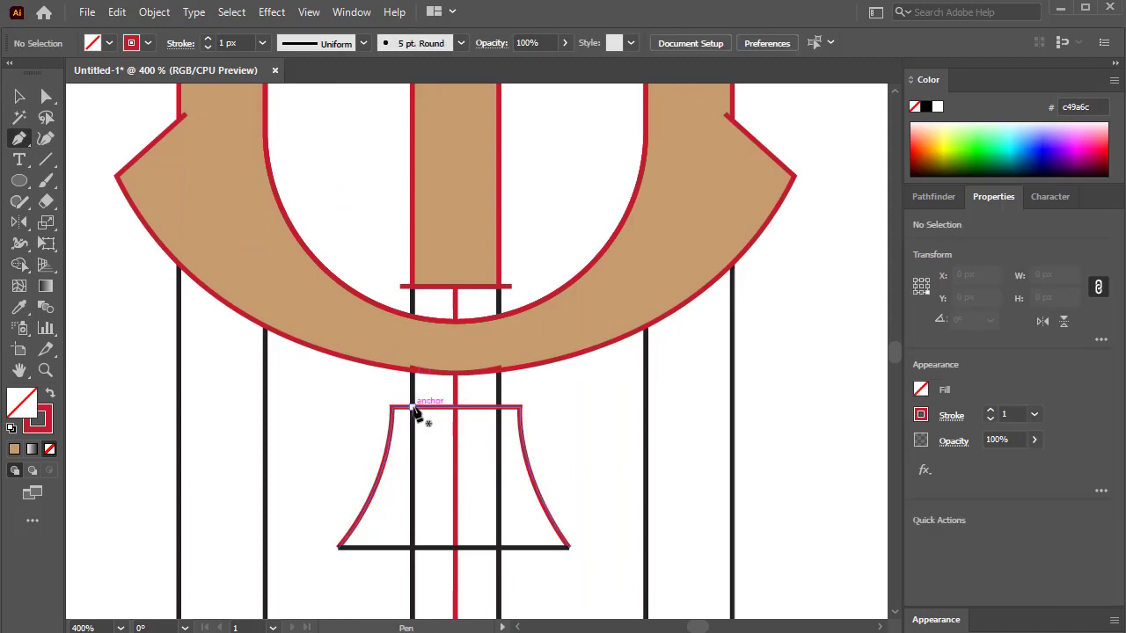
click(413, 407)
click(338, 547)
key(ctrl+z)
click(19, 96)
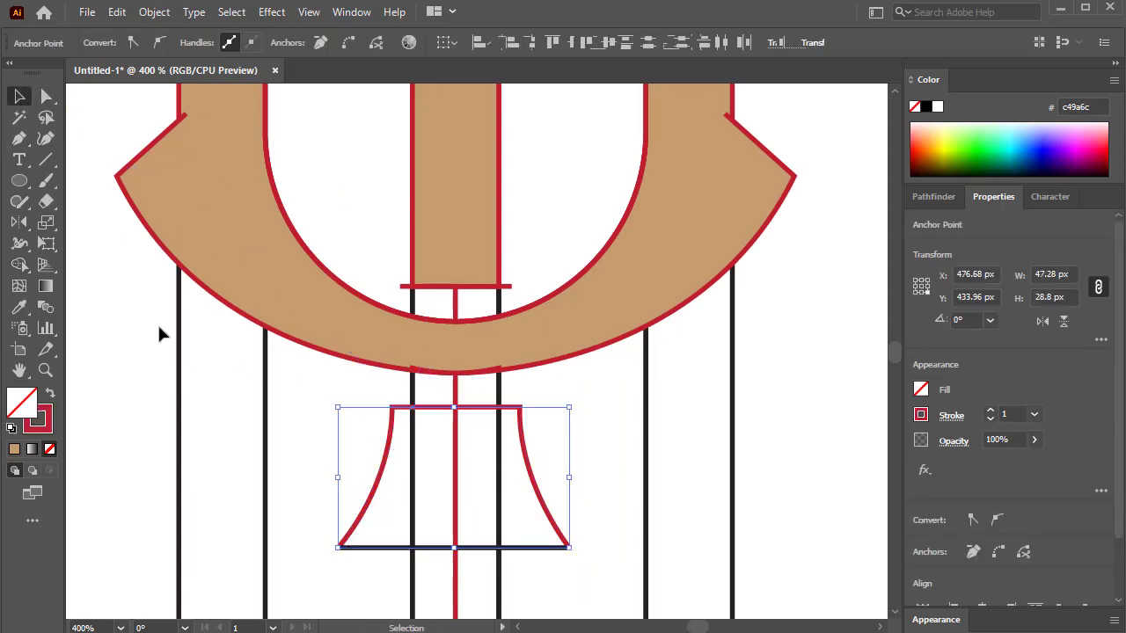
click(159, 326)
Step: Draw a circle about 49 px wide against the flared base's left curve and place a matching copy against its right curve
key(l)
mouse_move(134, 327)
mouse_down()
mouse_move(211, 422)
mouse_move(309, 502)
mouse_up()
click(19, 96)
drag(226, 419, 330, 415)
drag(325, 498, 324, 563)
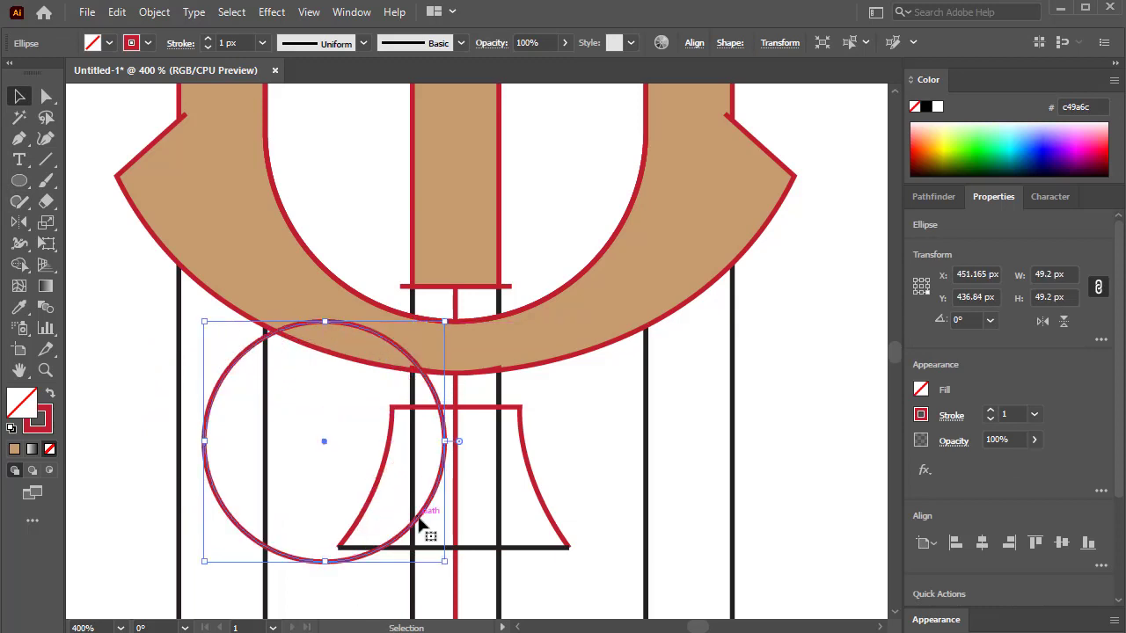
drag(416, 516, 779, 521)
click(591, 505)
click(587, 443)
alt+scroll(567, 444, down, 1)
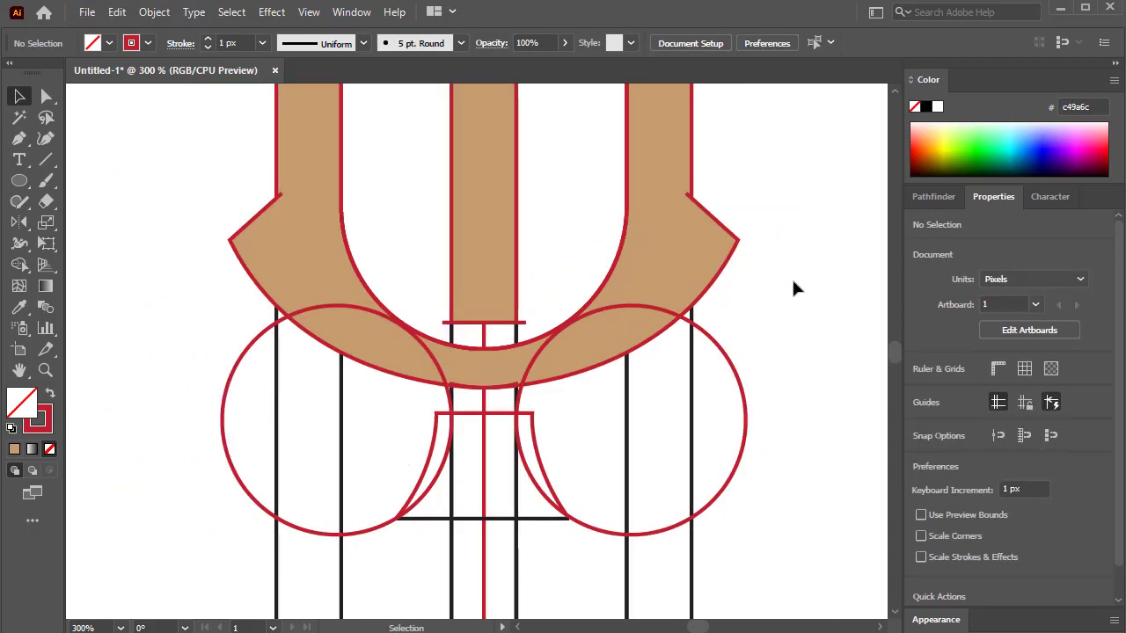
Step: Merge the flared base's regions between the two new circles into one tan shape (#C49A6C) with Shape Builder, and deselect everything
key(ctrl+a)
click(19, 264)
click(110, 44)
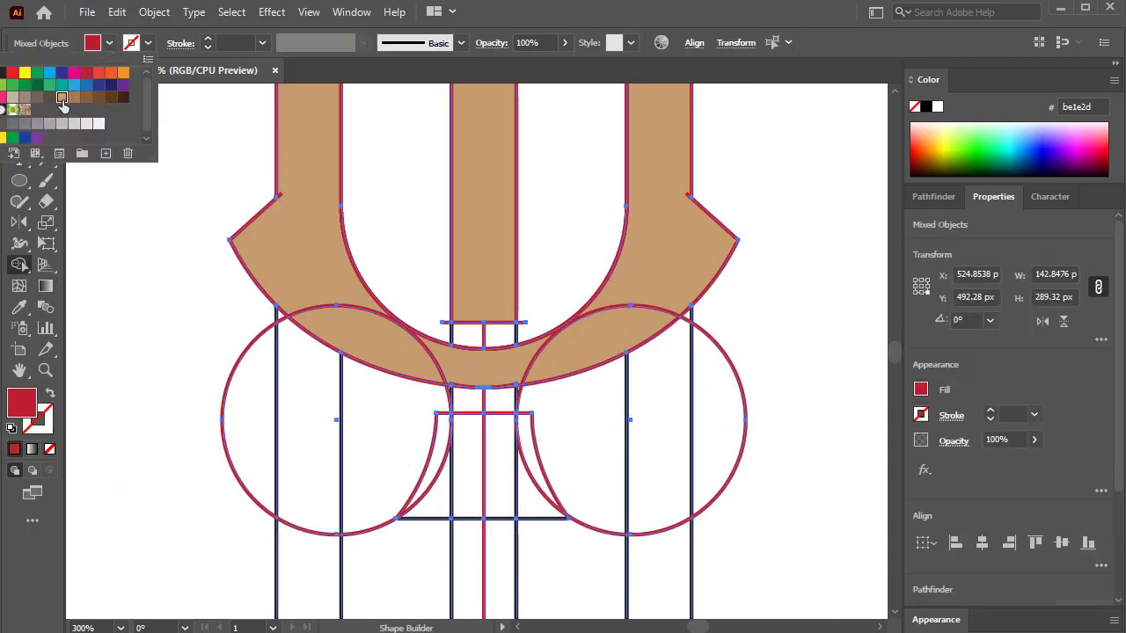
click(64, 104)
drag(529, 503, 443, 506)
alt+scroll(493, 501, down, 1)
alt+scroll(494, 509, down, 1)
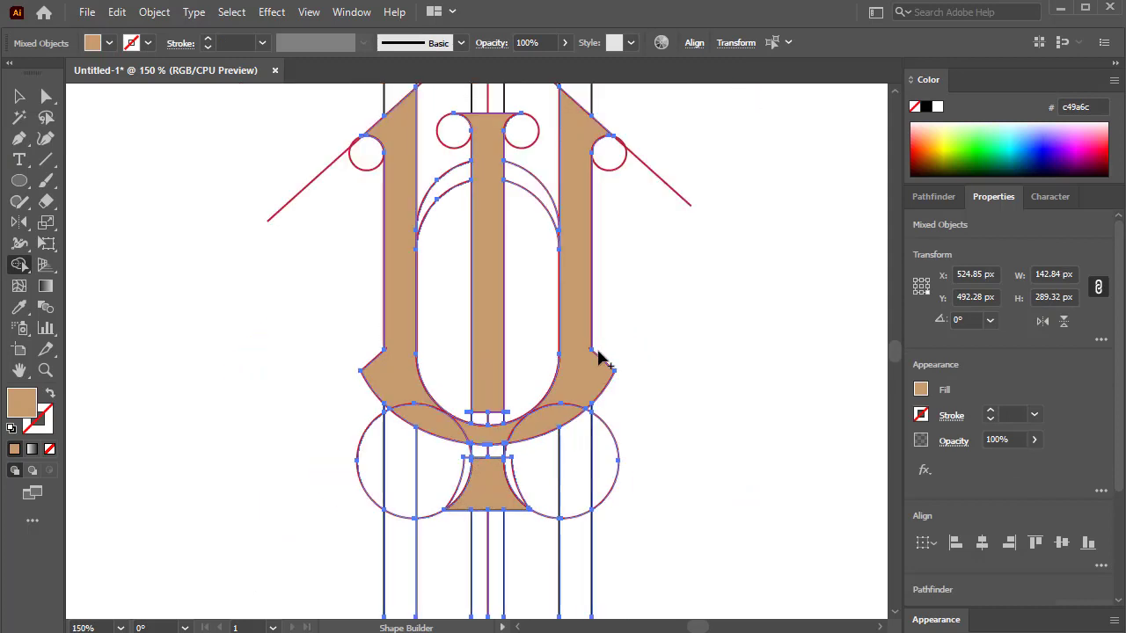
scroll(589, 360, up, 2)
key(ctrl+shift+a)
key(ctrl+minus)
key(ctrl+minus)
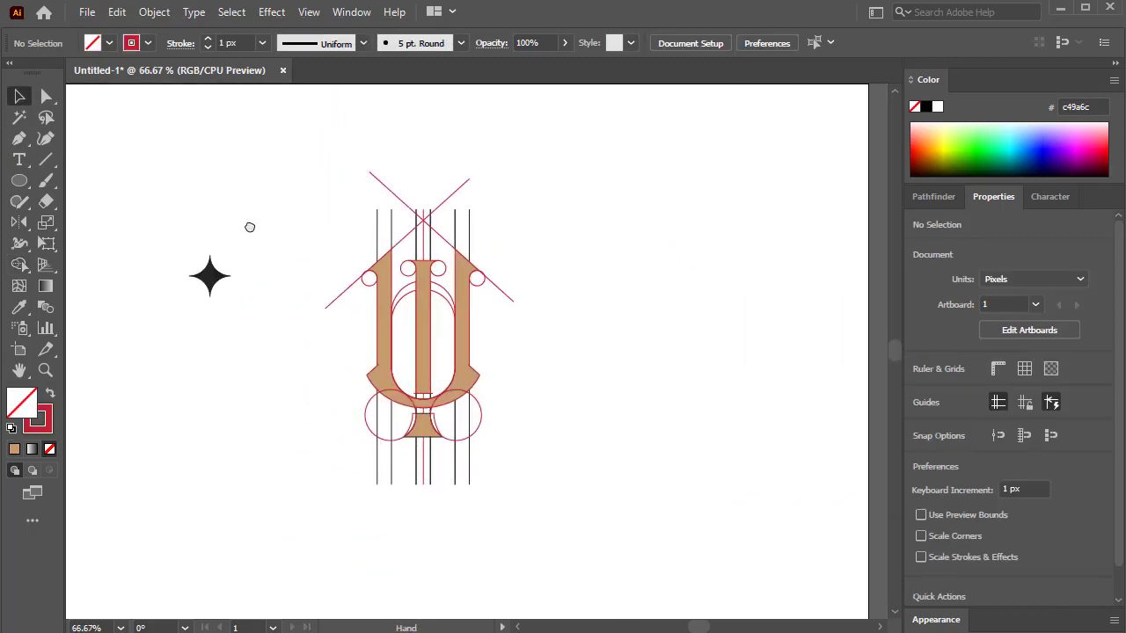
Step: Try to separate the construction lines from the tan shapes by moving a Magic Wand selection aside, and undo the move
key(y)
click(423, 319)
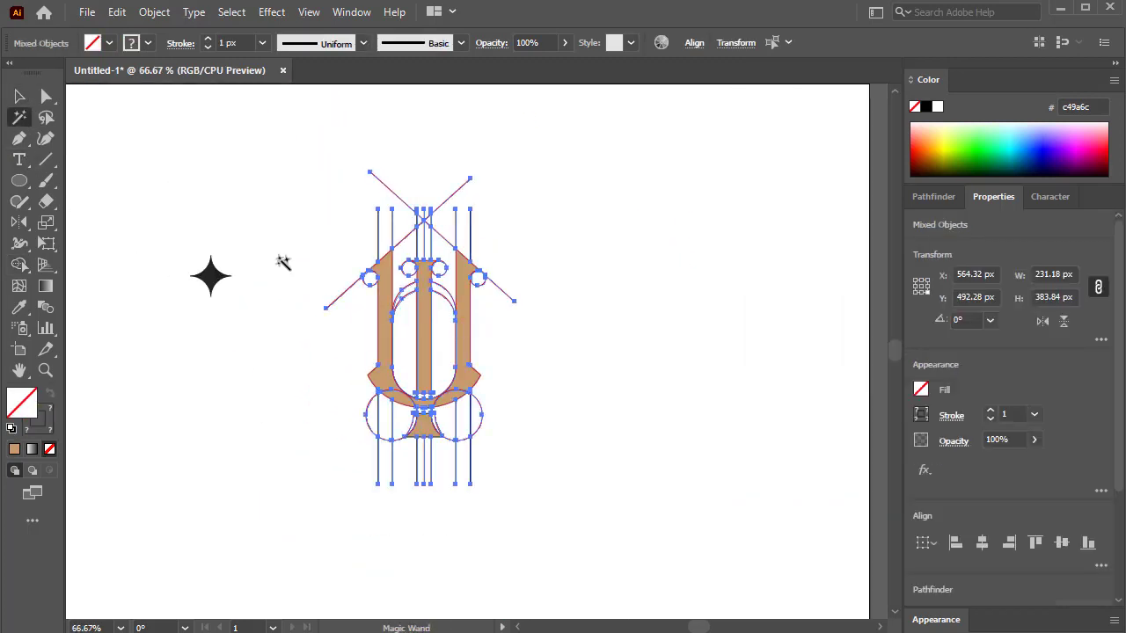
click(19, 97)
drag(392, 341, 326, 405)
key(ctrl+z)
click(424, 334)
click(547, 387)
Step: Select all the tan shapes with the Magic Wand and place a copy of them directly below the black star
click(19, 118)
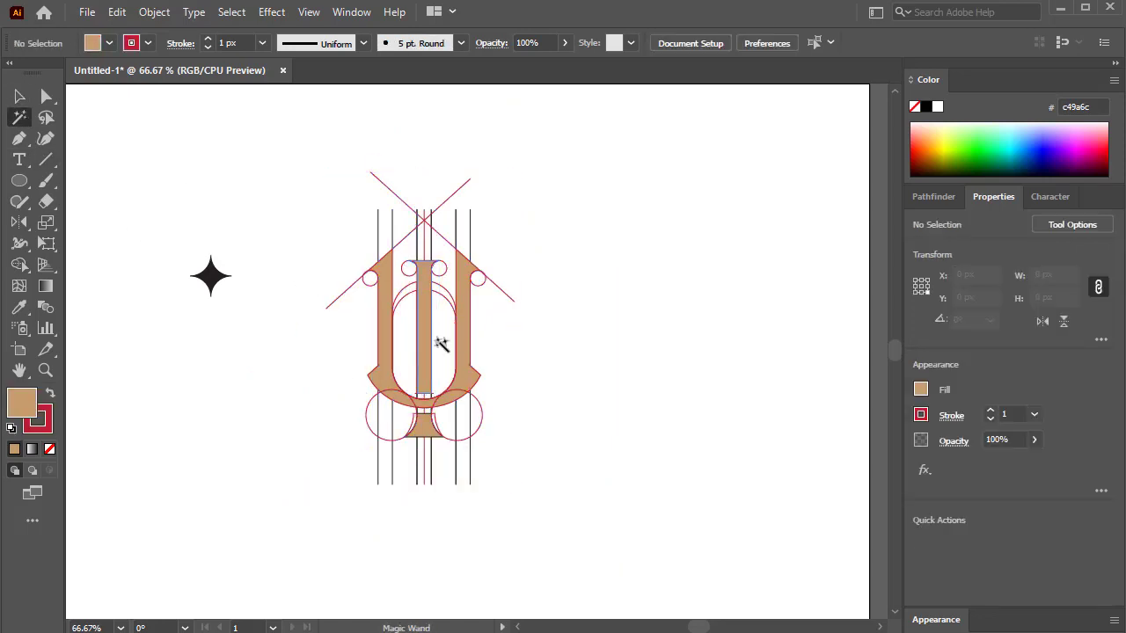
click(462, 341)
click(20, 97)
alt+drag(460, 375, 247, 426)
click(271, 319)
click(270, 319)
click(95, 43)
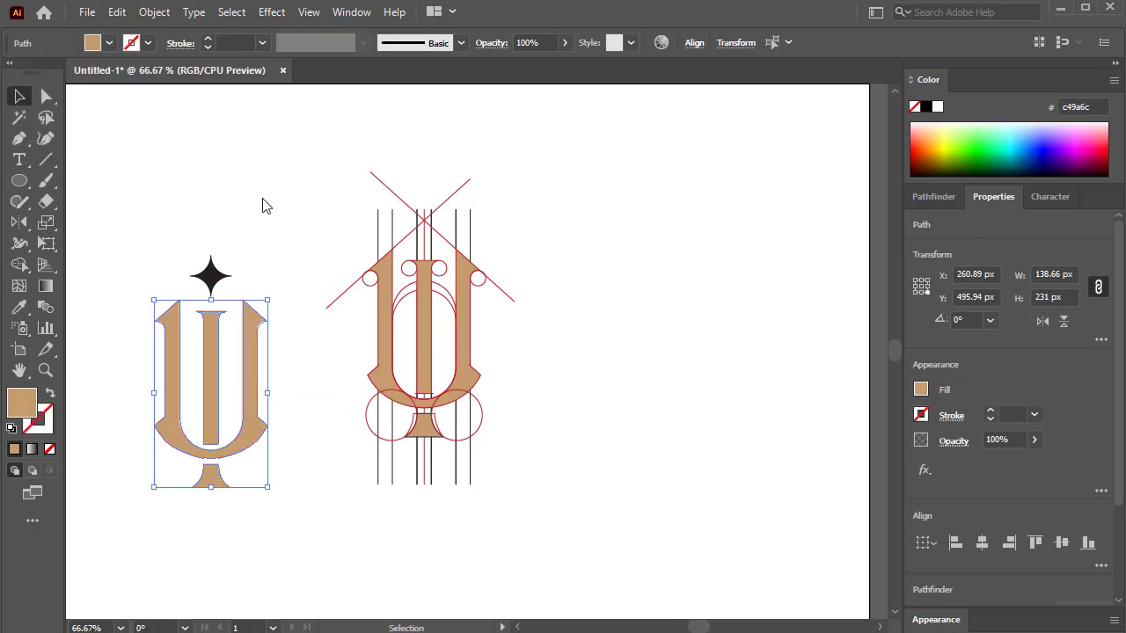
Step: Give the black star the tan fill (#C49A6C) and remove its stroke
click(212, 277)
double_click(31, 410)
click(453, 131)
click(109, 44)
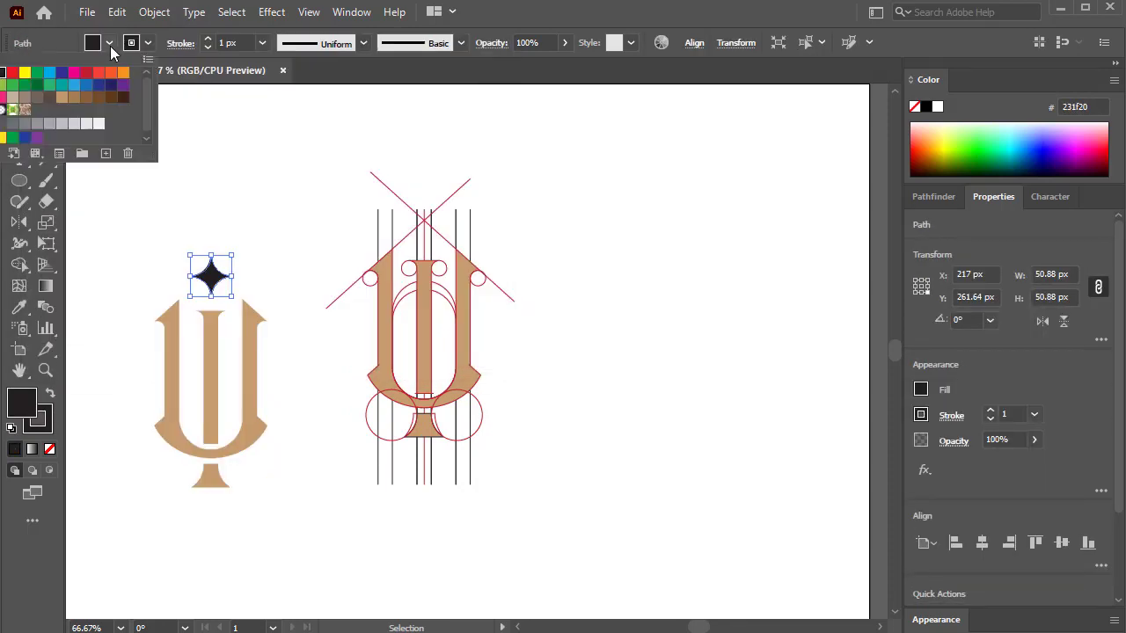
click(61, 97)
click(147, 43)
click(2, 73)
click(238, 200)
Step: Scale the star down about its centre and move it straight down to just above the emblem's stem
scroll(141, 292, up, 4)
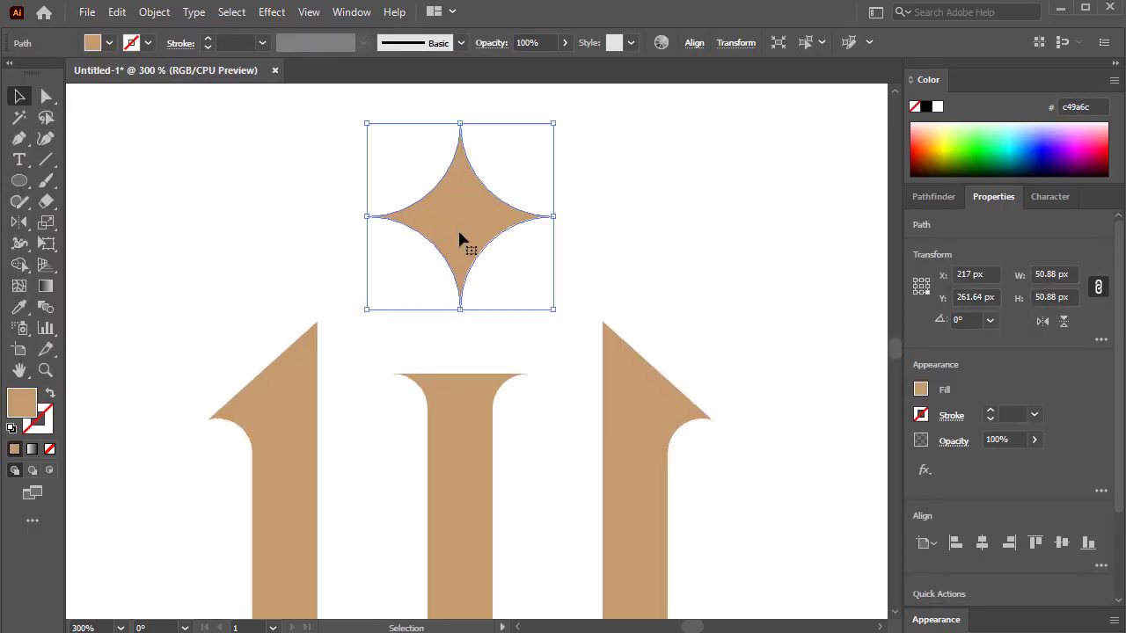
key(ctrl+t)
alt+shift+drag(554, 124, 533, 144)
shift+drag(475, 222, 475, 286)
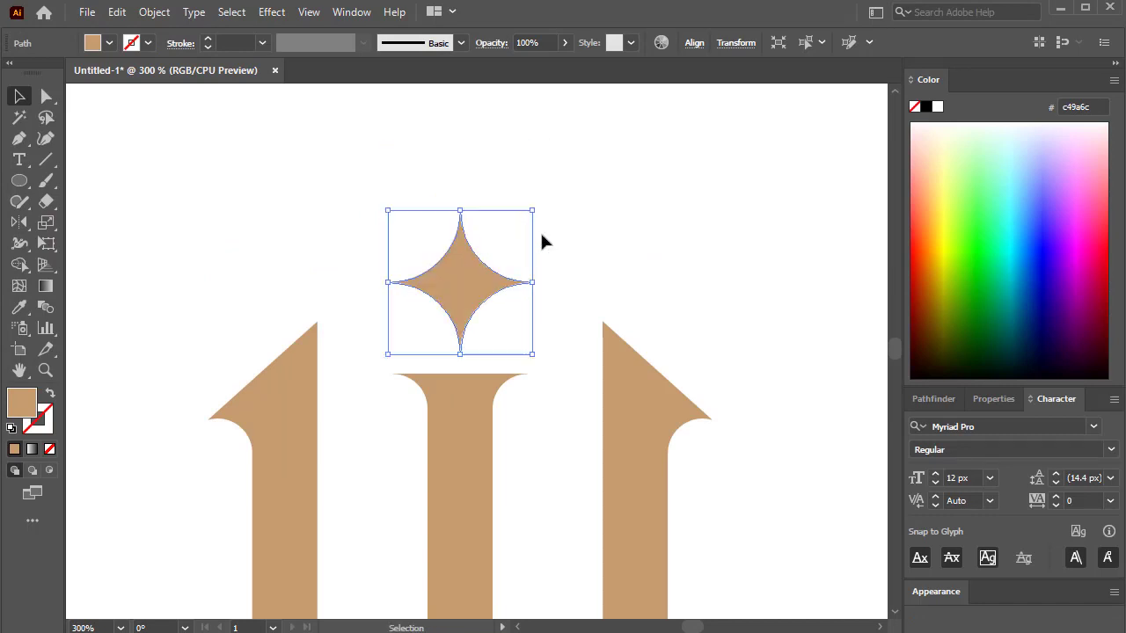
click(561, 263)
Step: Move the construction drawing off the artboard and the finished tan emblem to around the artboard's middle
scroll(601, 330, down, 4)
drag(667, 461, 626, 361)
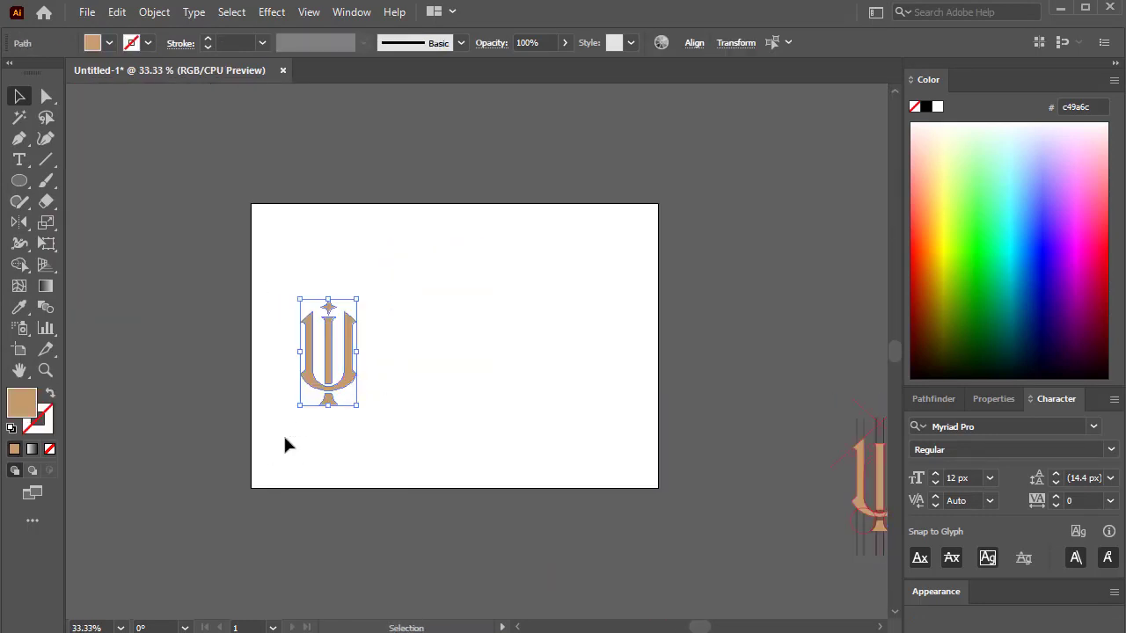
drag(354, 385, 588, 181)
scroll(470, 322, up, 2)
click(570, 306)
Step: Surround the emblem with a large unfilled circle that has a 14 px tan stroke, enlarged about its centre
click(25, 183)
click(50, 393)
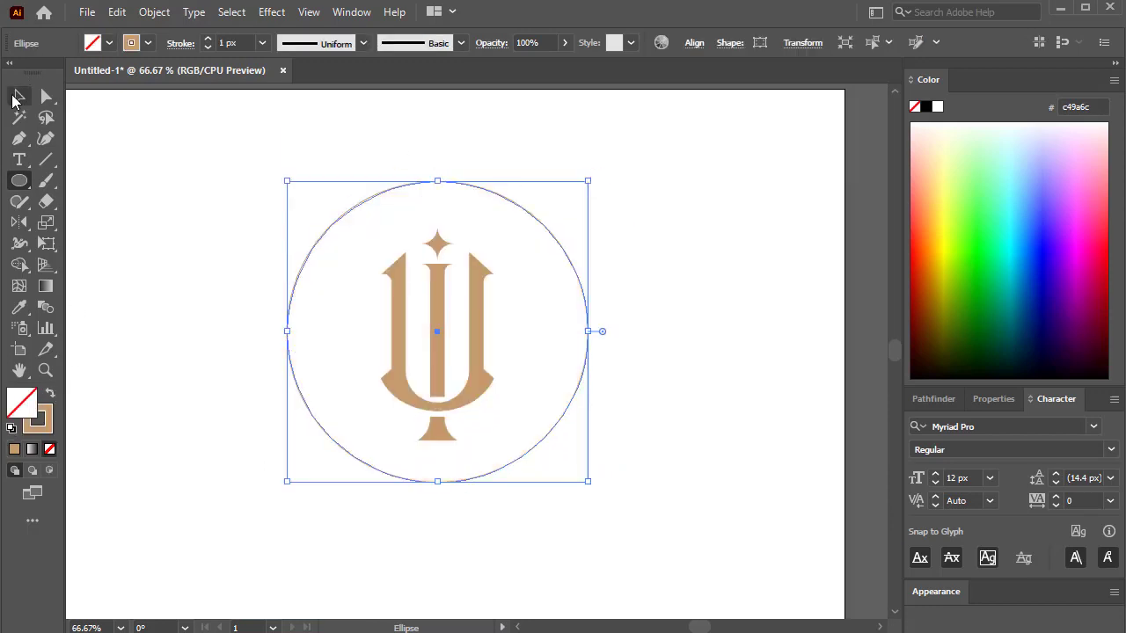
click(18, 97)
click(208, 39)
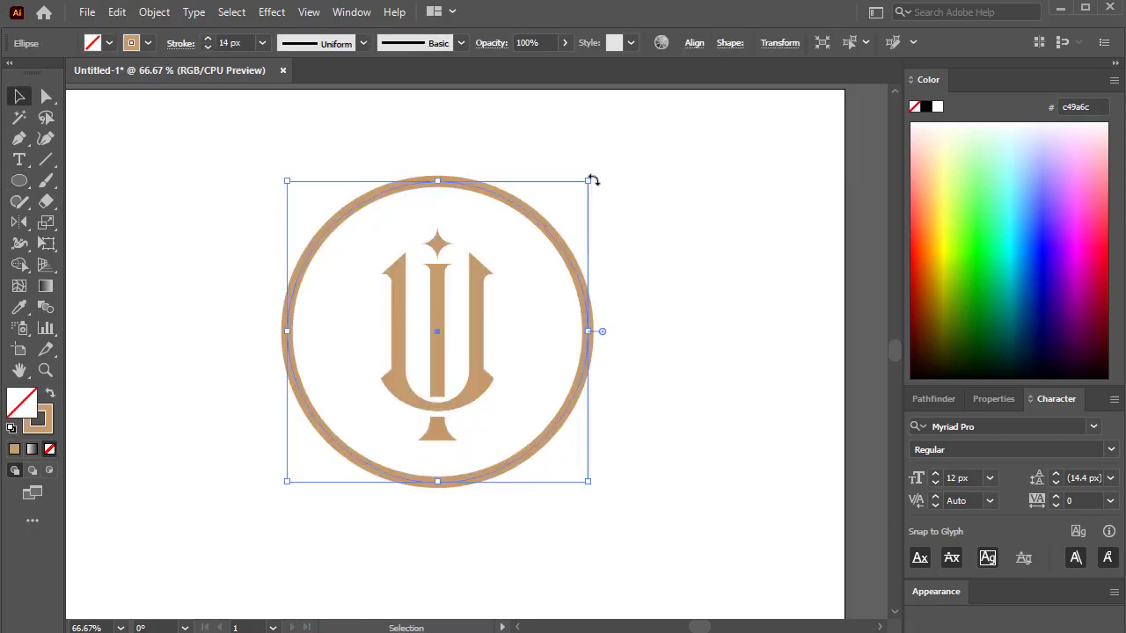
alt+shift+drag(588, 182, 644, 126)
click(685, 201)
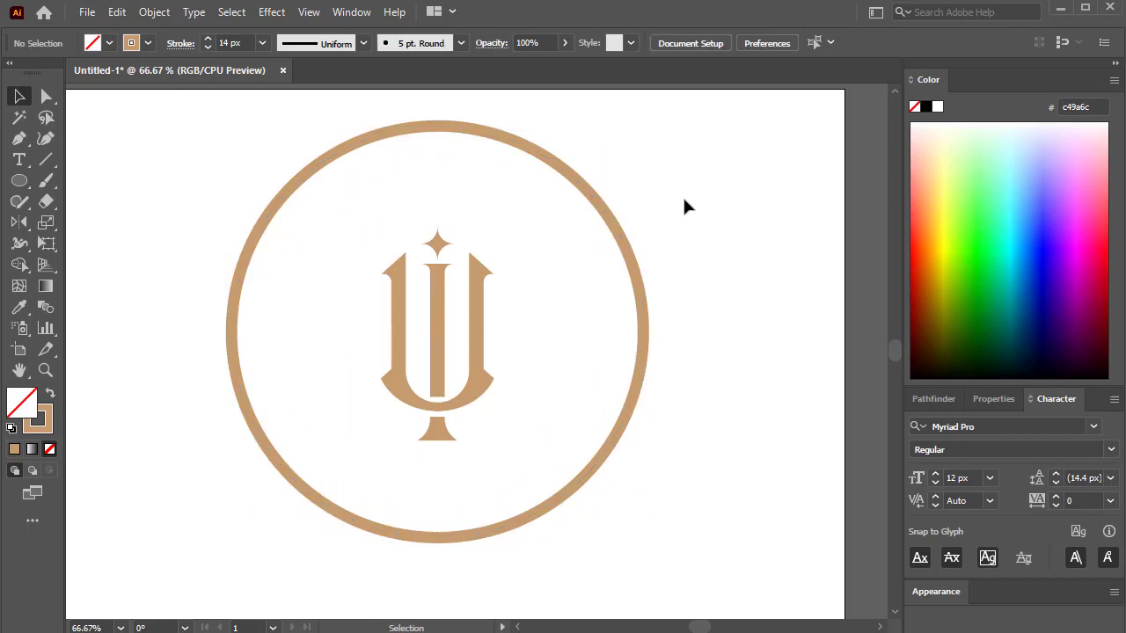
Step: Paste a copy of the thick ring in front and shrink the copy about its centre to form an inner ring
click(560, 171)
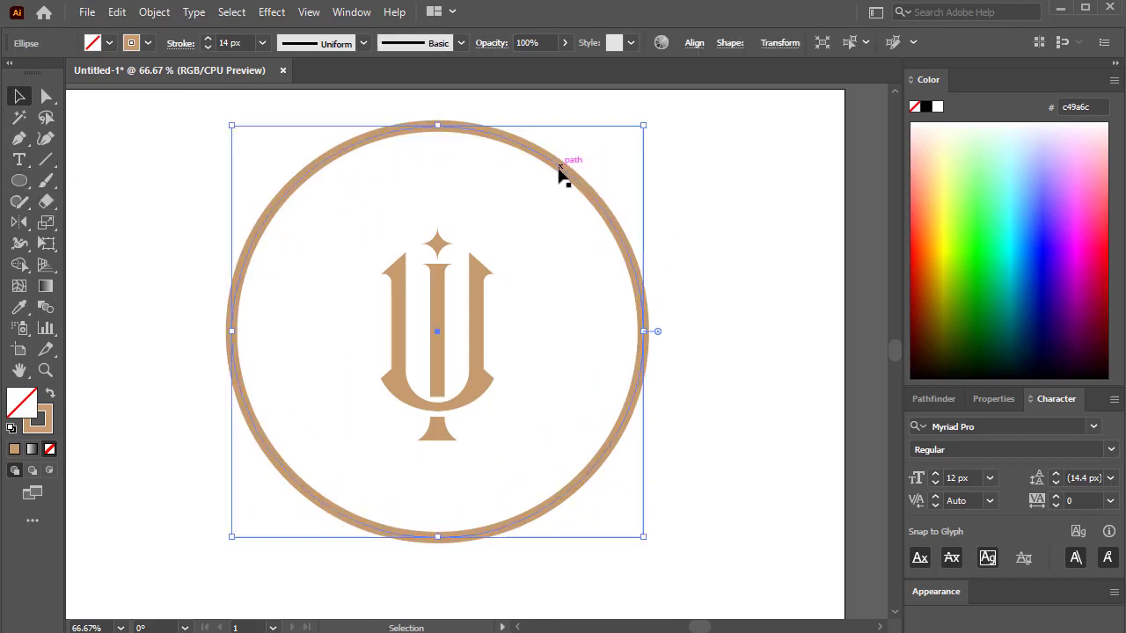
click(113, 12)
click(343, 96)
click(117, 11)
click(359, 136)
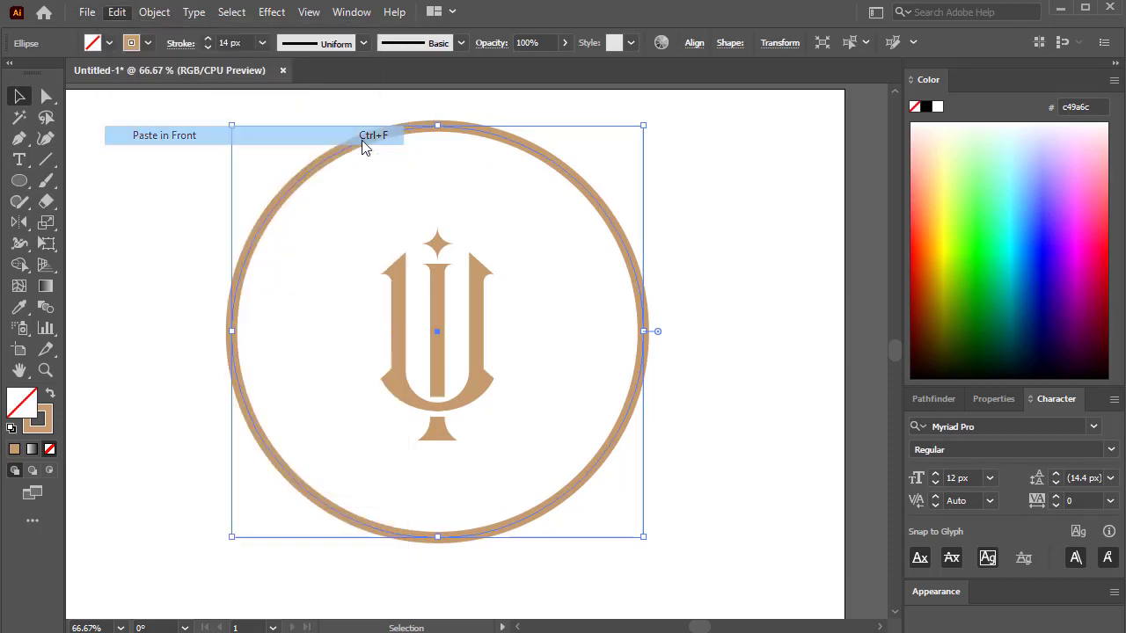
drag(646, 124, 619, 159)
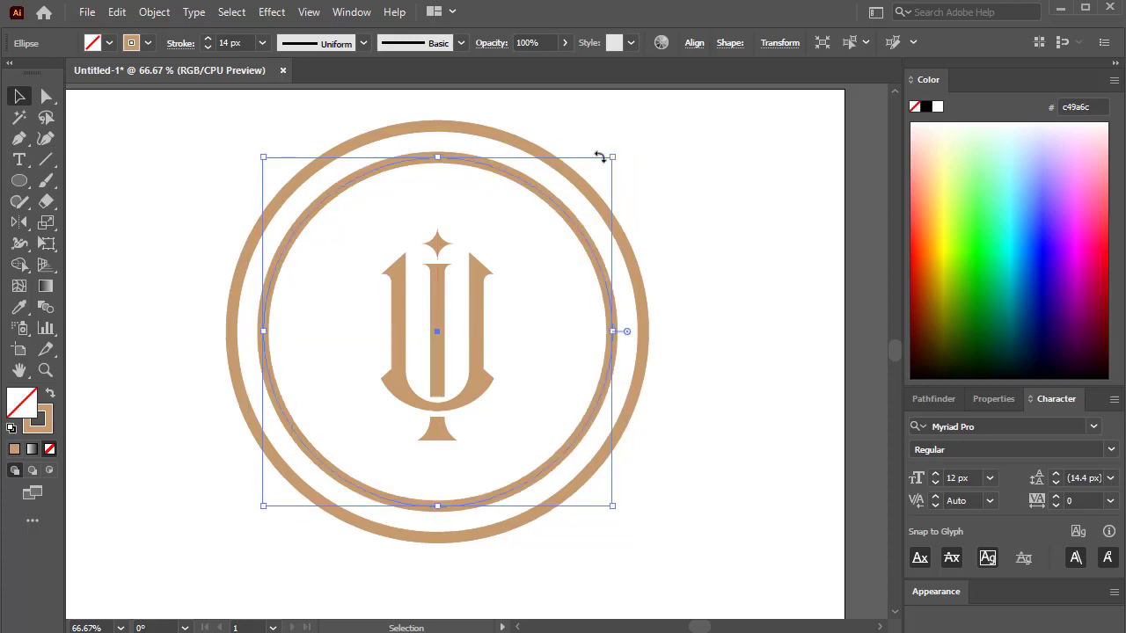
Step: Set the inner ring's stroke weight to 1 px
click(206, 47)
click(207, 48)
click(207, 48)
click(207, 48)
click(207, 47)
click(206, 47)
click(207, 47)
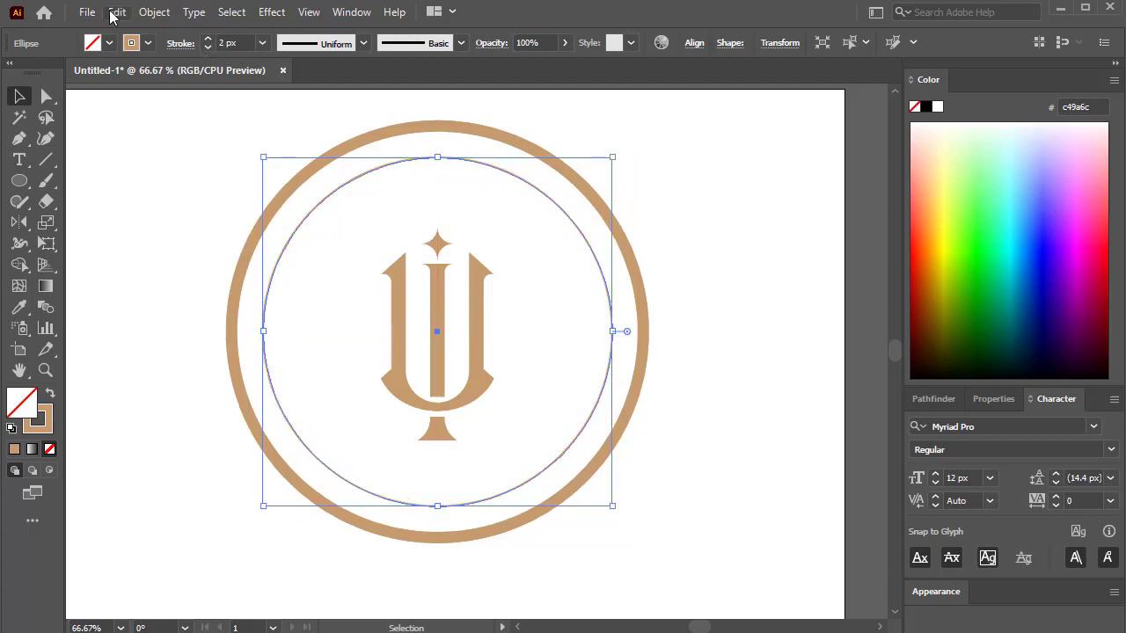
click(116, 12)
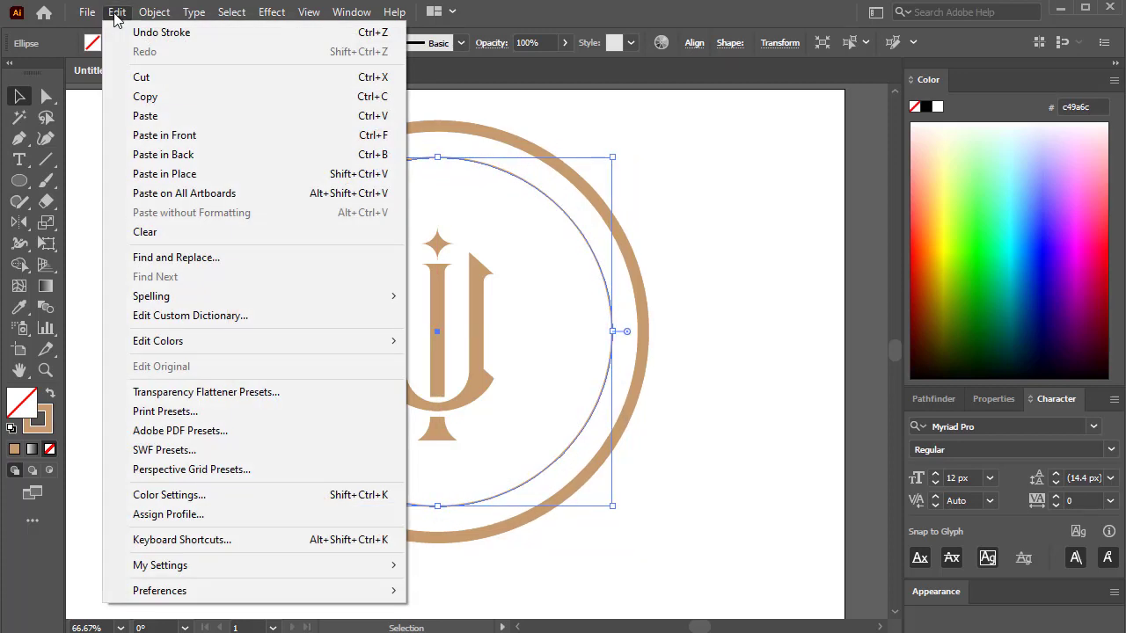
click(619, 30)
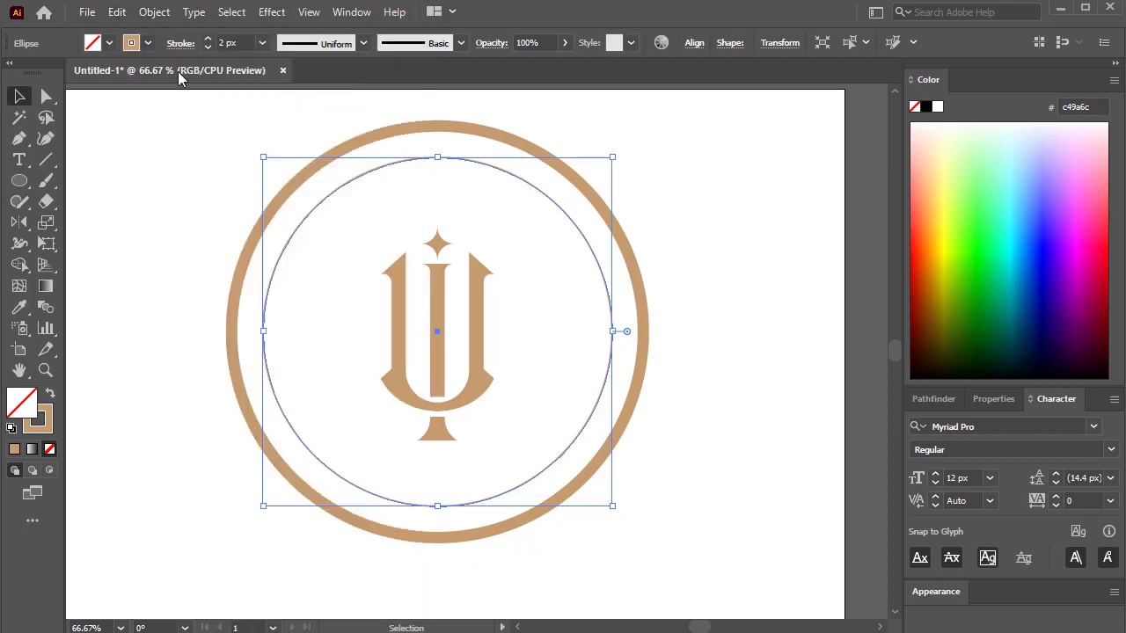
click(207, 47)
Step: Paste a copy of the thin ring in front and shrink it about its centre into a smaller third ring
click(119, 14)
click(189, 97)
click(119, 13)
click(169, 134)
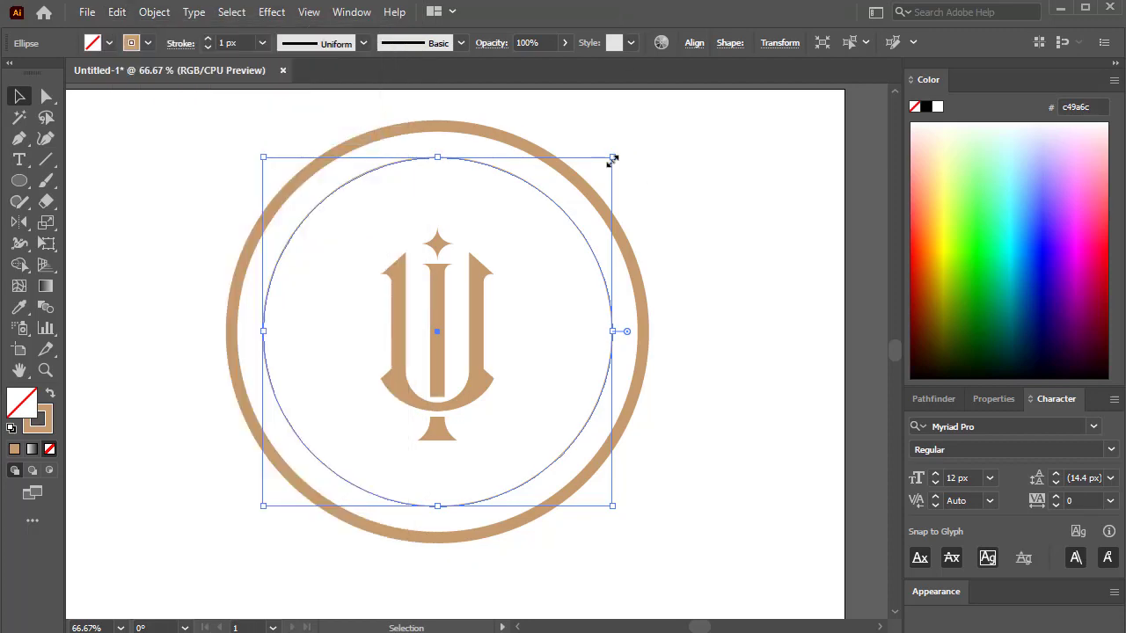
drag(613, 158, 586, 169)
click(615, 161)
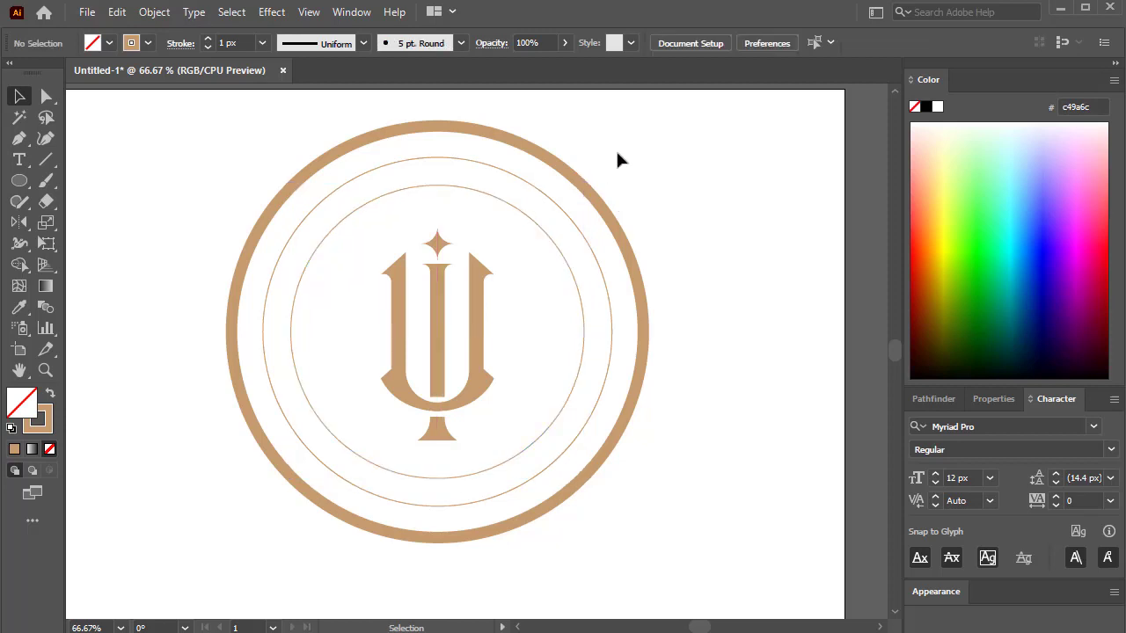
Step: Select the three rings without the emblem and enlarge them slightly together about their common centre
key(ctrl+a)
drag(684, 163, 533, 237)
drag(643, 126, 656, 114)
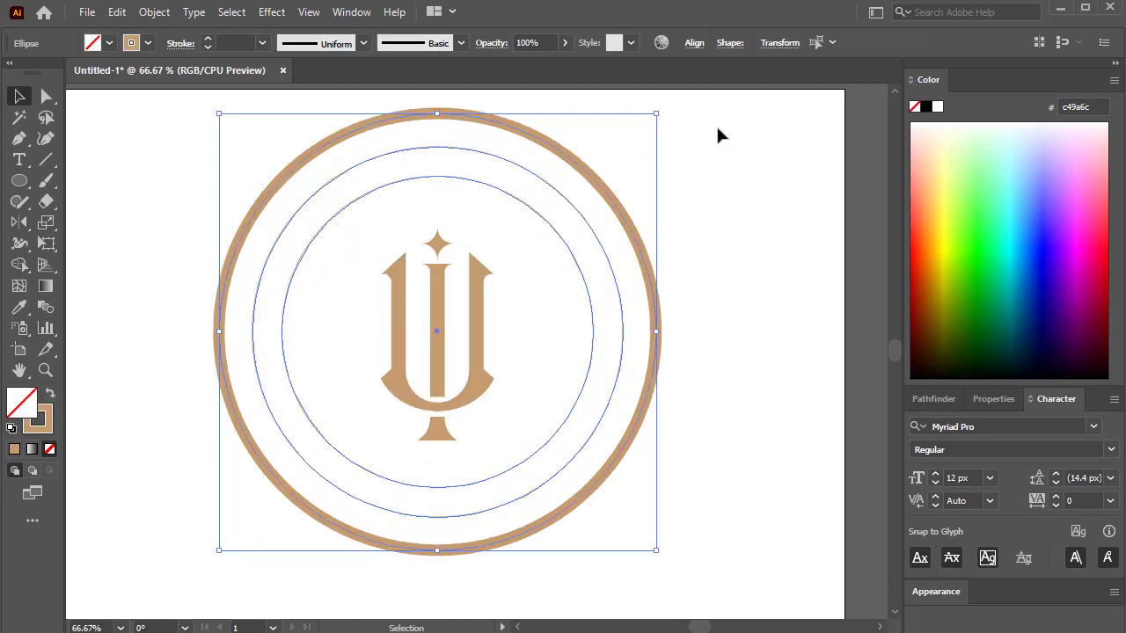
click(714, 129)
Step: Shrink the innermost ring slightly about its centre to widen the gap between the two thin rings
click(563, 239)
drag(592, 176, 587, 181)
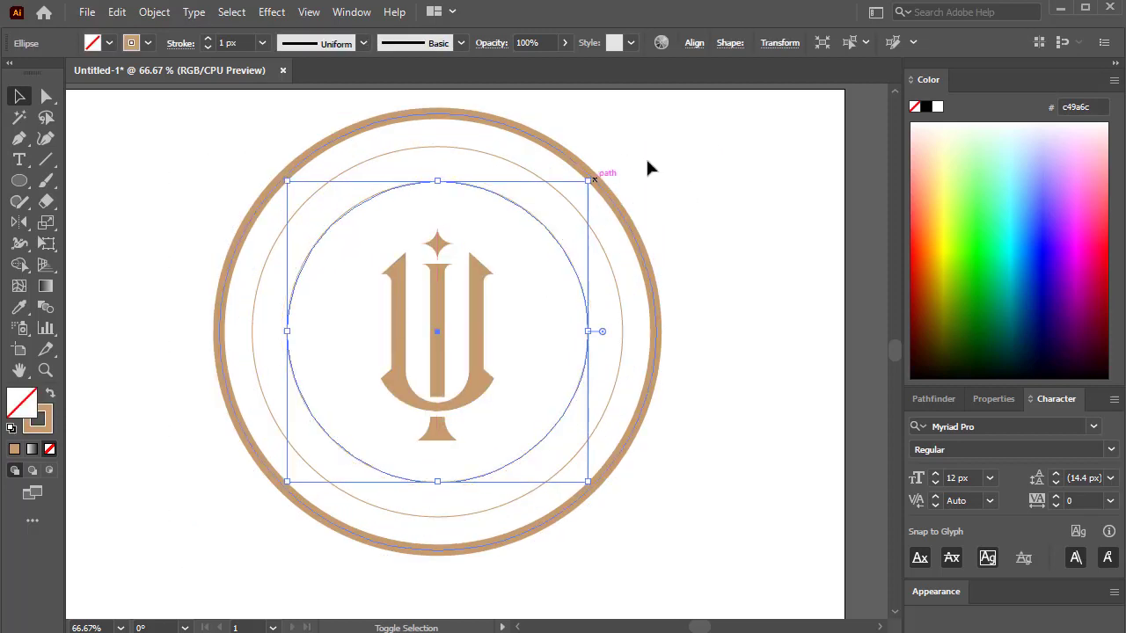
click(643, 169)
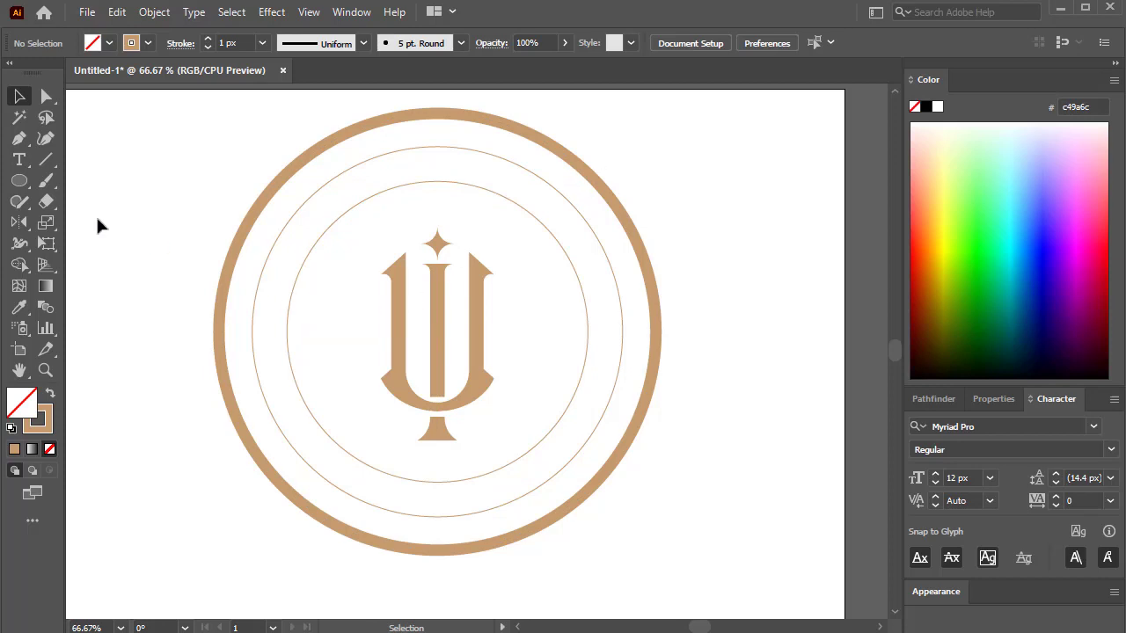
Step: Add the text "MORE THAN JUST AN IMAGINATION" along the larger thin ring with the Type on a Path tool
drag(20, 159, 97, 202)
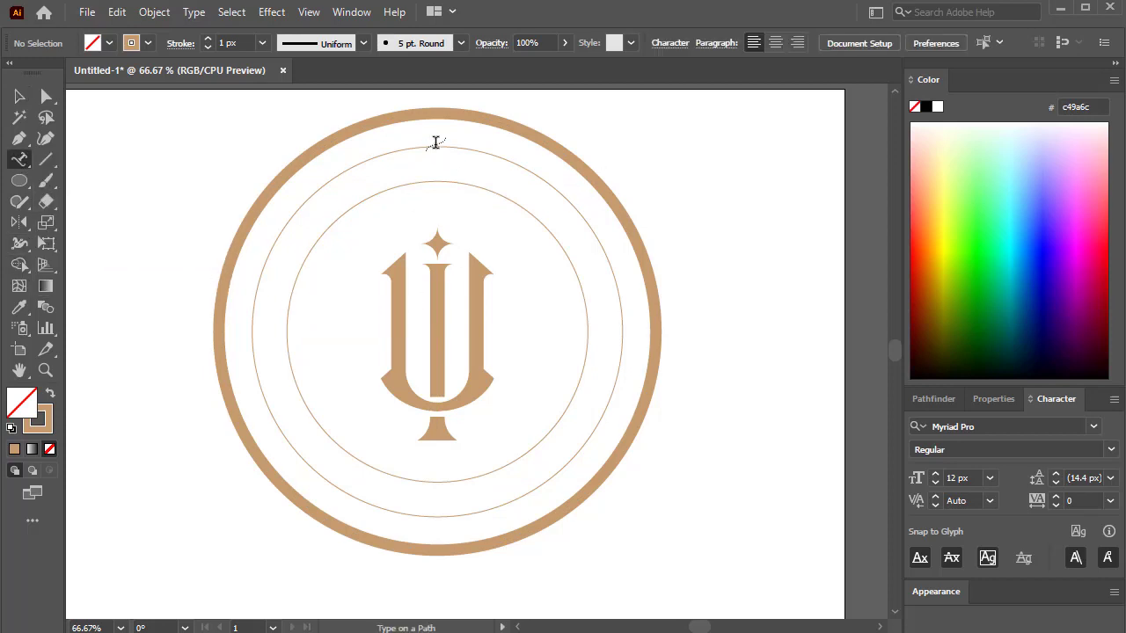
click(436, 144)
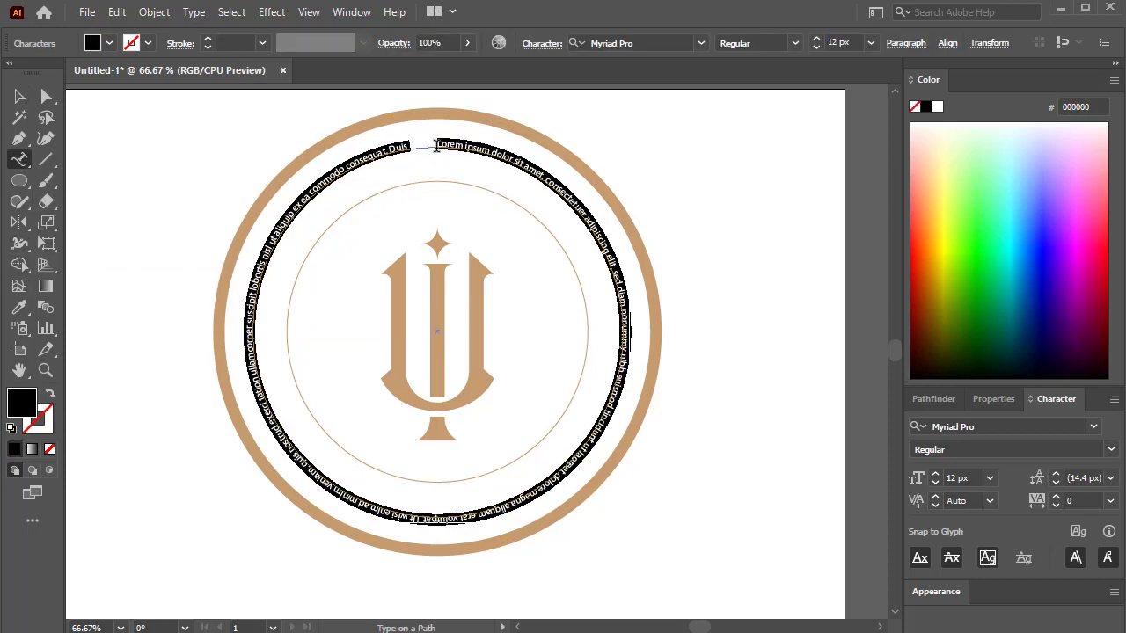
text(MORE THAN JUST AN IMAGINATION)
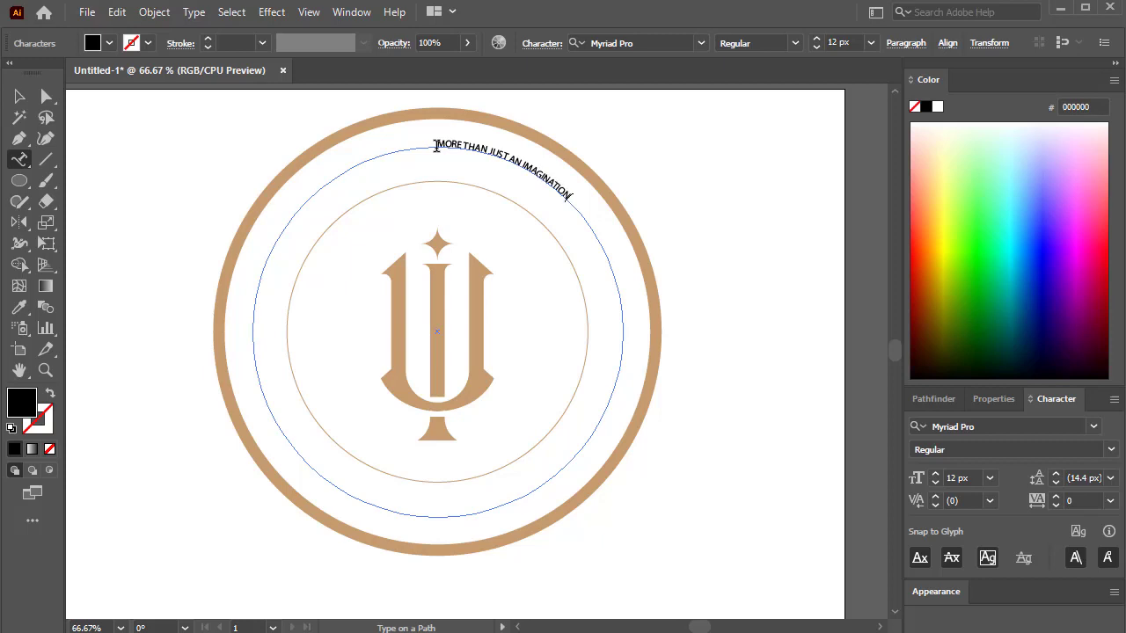
Step: Set the circular text to 23 px and rotate it counterclockwise so it arches over the star
key(ctrl+a)
click(818, 41)
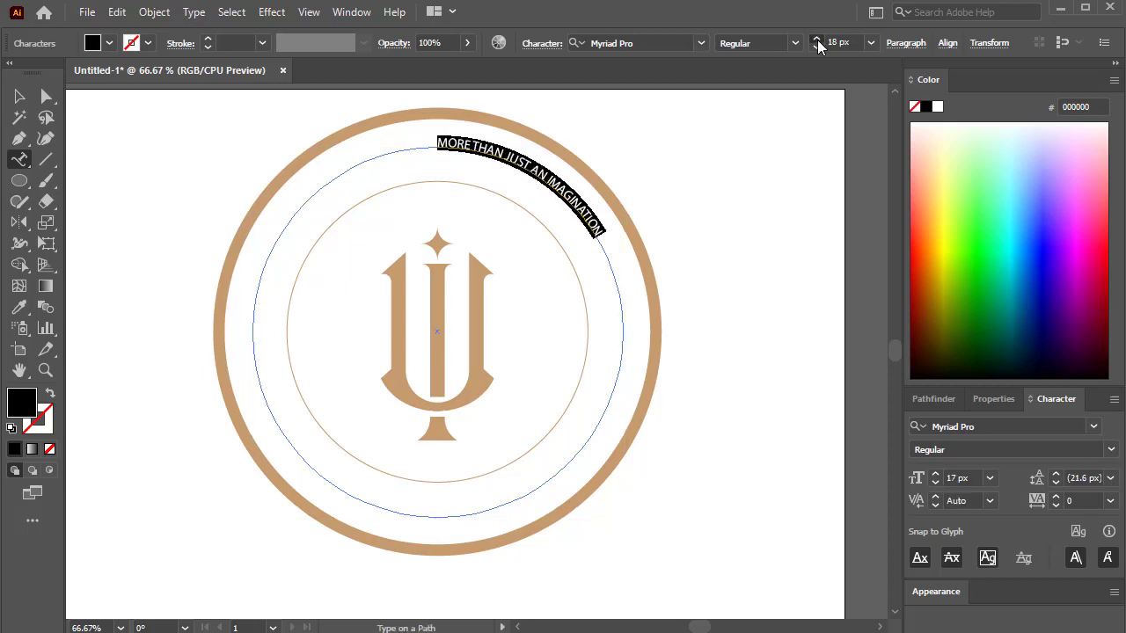
click(815, 48)
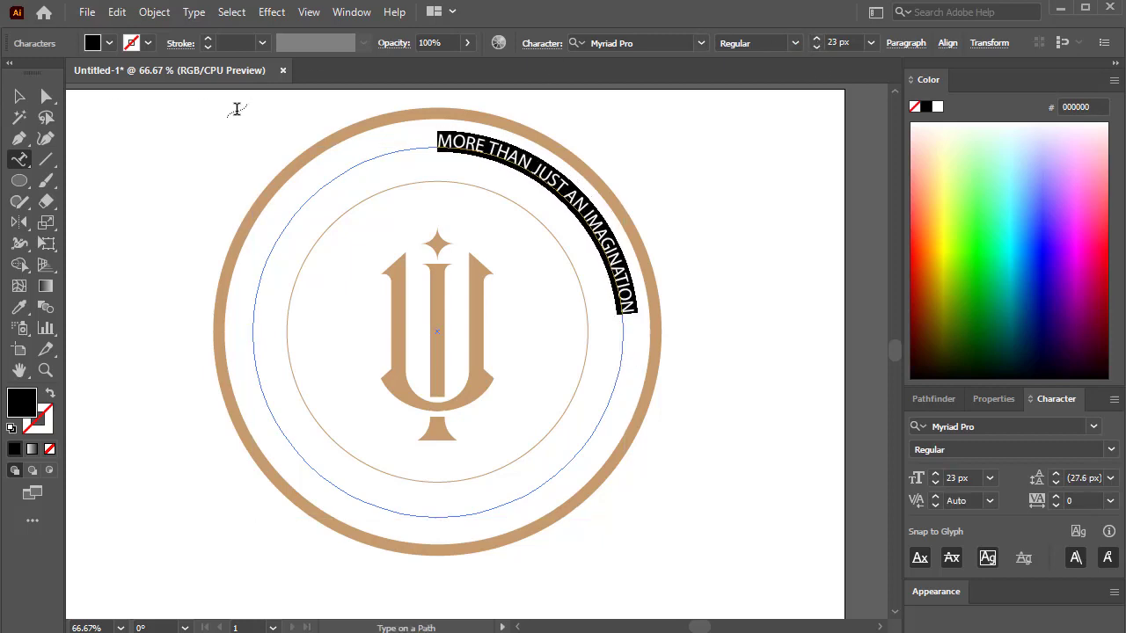
key(Escape)
drag(241, 170, 176, 306)
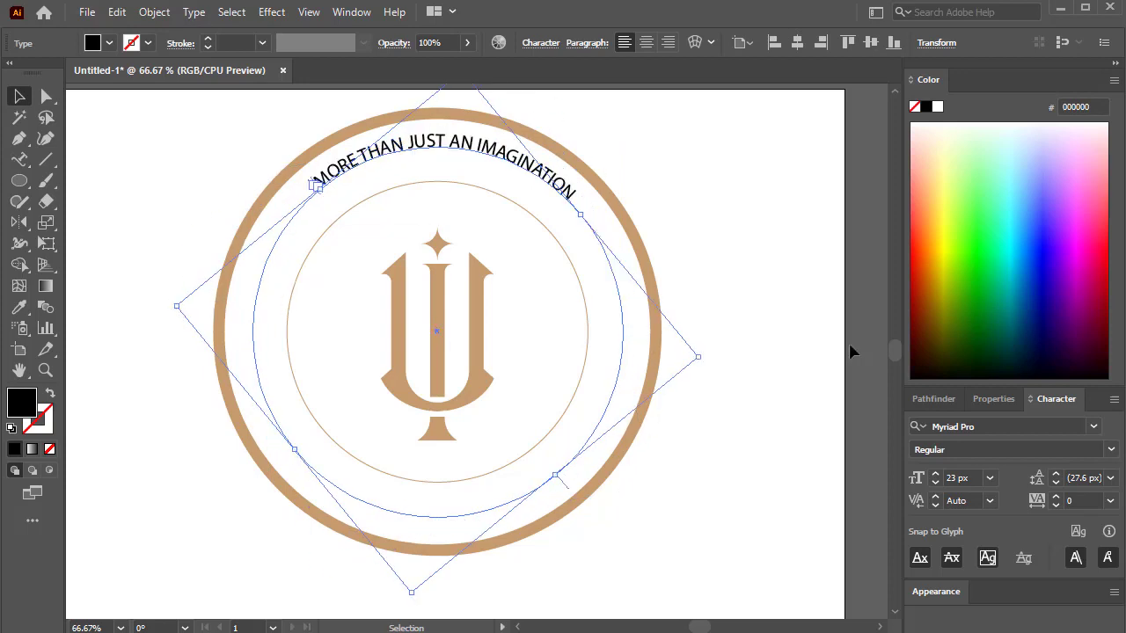
Step: Set the circular text's tracking to 300 and its font size to 17 px
click(1086, 496)
text(300)
key(Return)
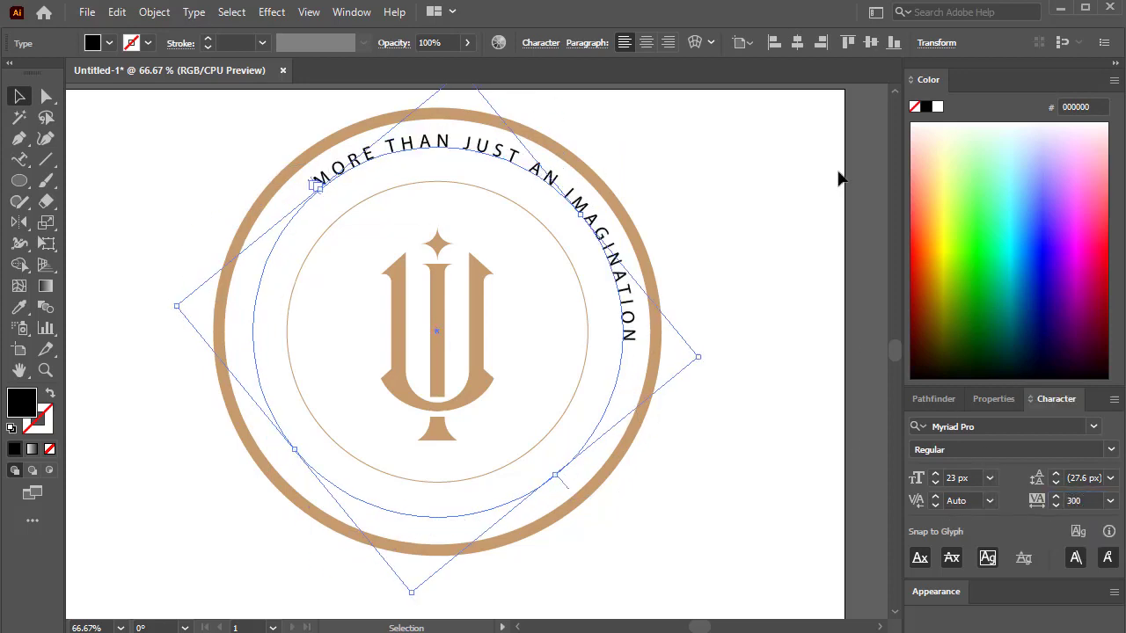
click(935, 482)
click(935, 482)
click(935, 482)
click(935, 482)
click(935, 482)
click(935, 482)
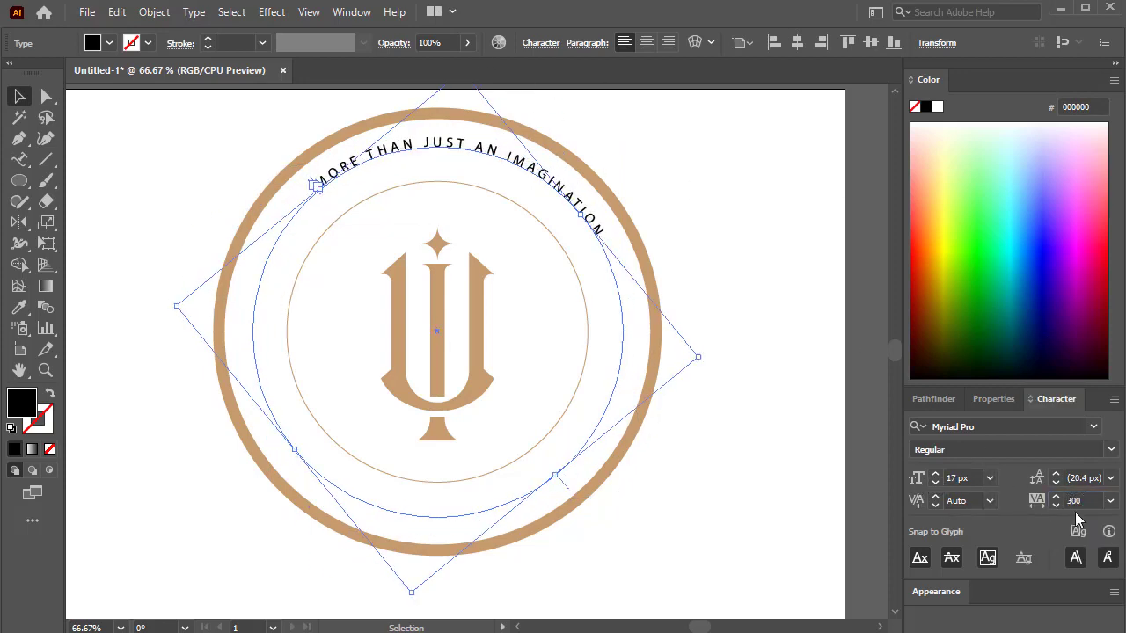
Step: Set the circular text's tracking to 400 and rotate it further counterclockwise to balance it above the emblem
text(400)
key(Return)
drag(174, 308, 164, 366)
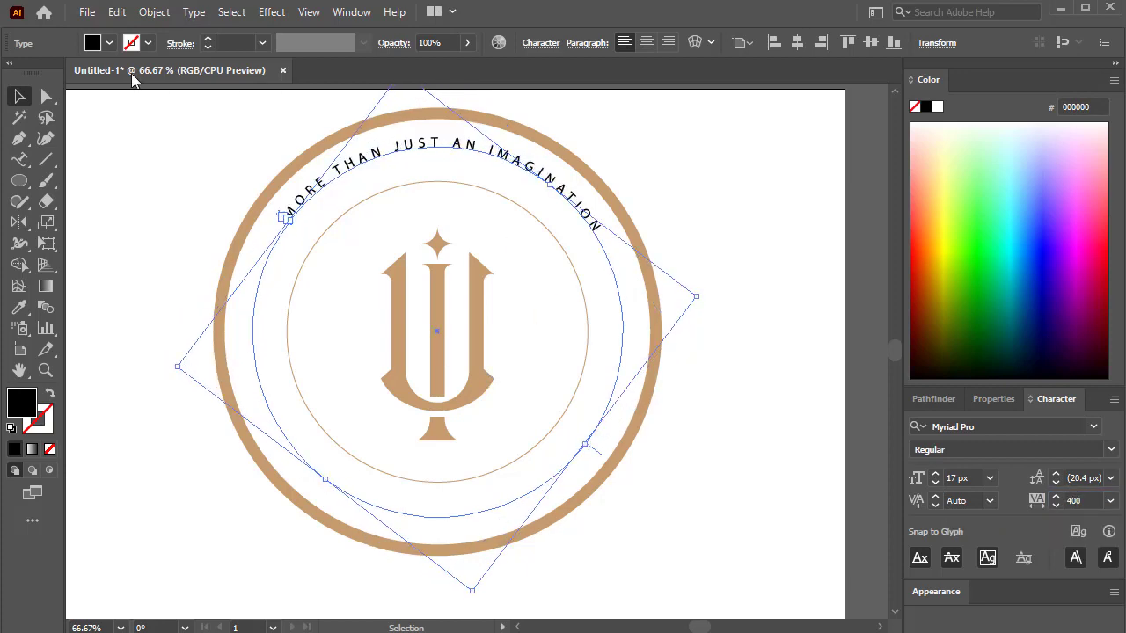
Step: Fill the circular text MORE THAN JUST AN IMAGINATION with brown a97c50
click(109, 42)
click(63, 108)
click(696, 141)
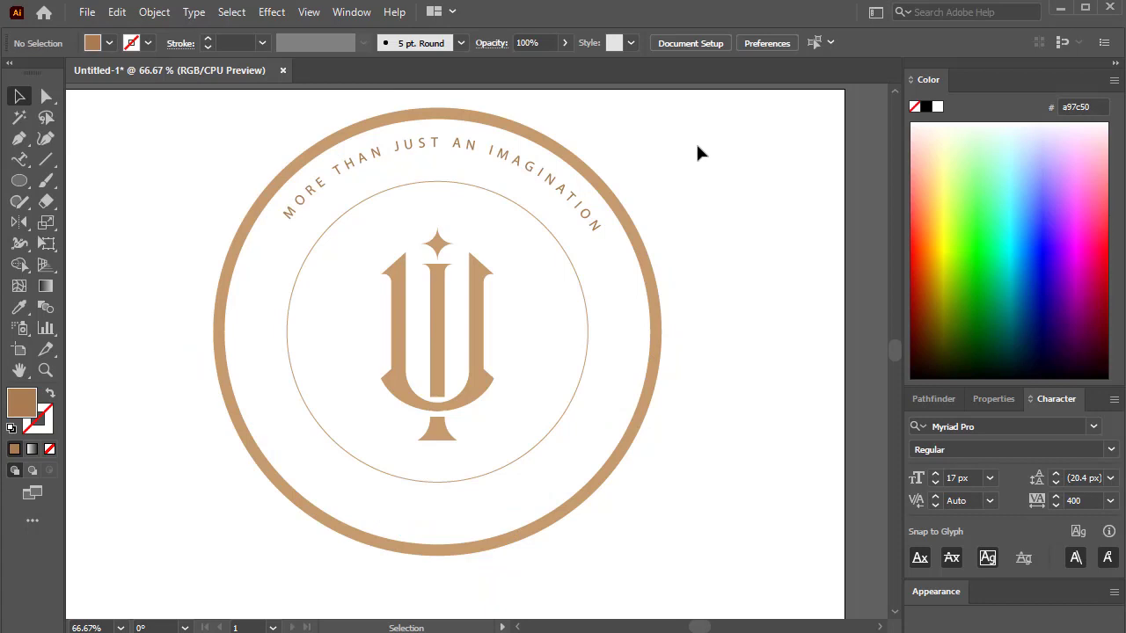
click(568, 249)
click(606, 384)
click(580, 296)
click(19, 160)
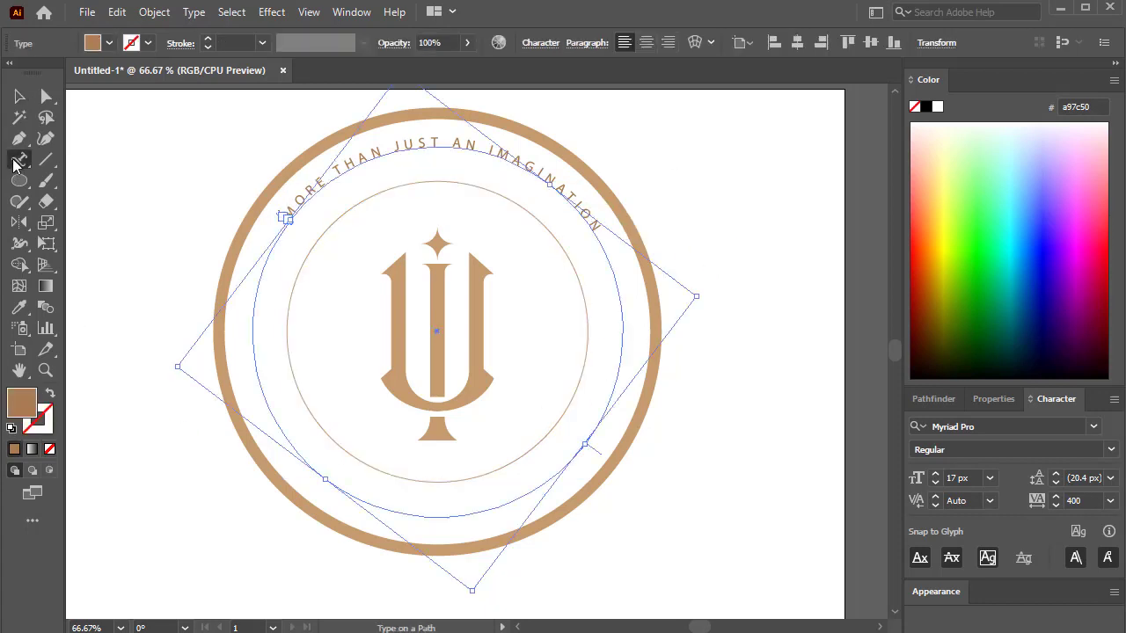
click(432, 520)
click(727, 347)
click(19, 97)
Step: Paste a copy of the circular text in front, reword it as "NORTH MIAMI BECH FL", and rotate it to the ring's lower part
click(621, 185)
click(580, 211)
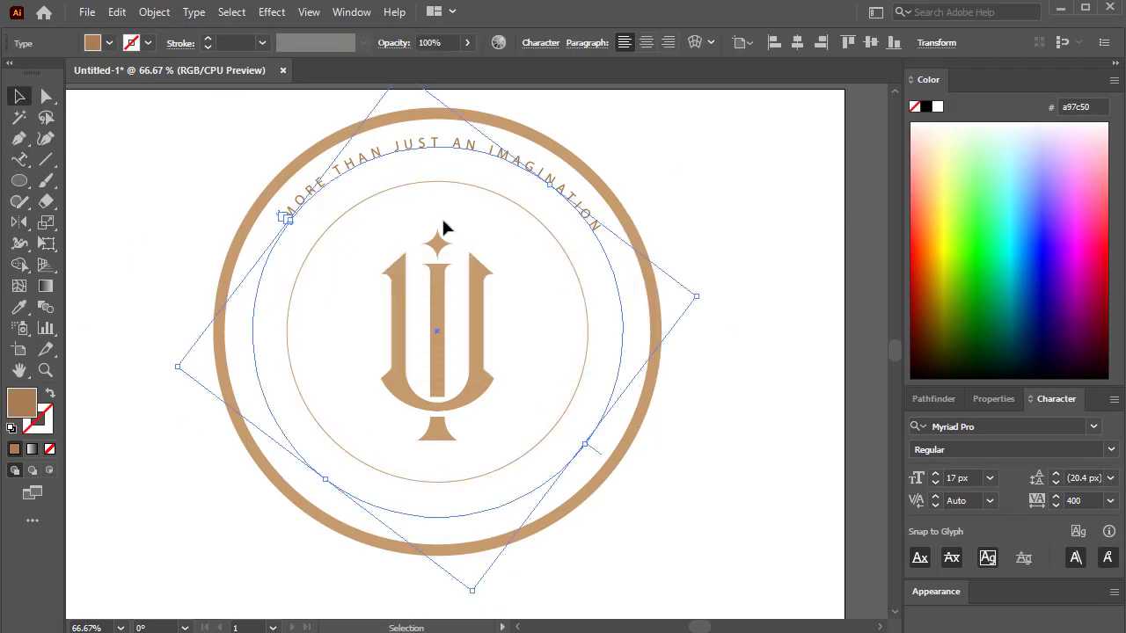
click(116, 12)
click(211, 136)
double_click(515, 171)
key(ctrl+a)
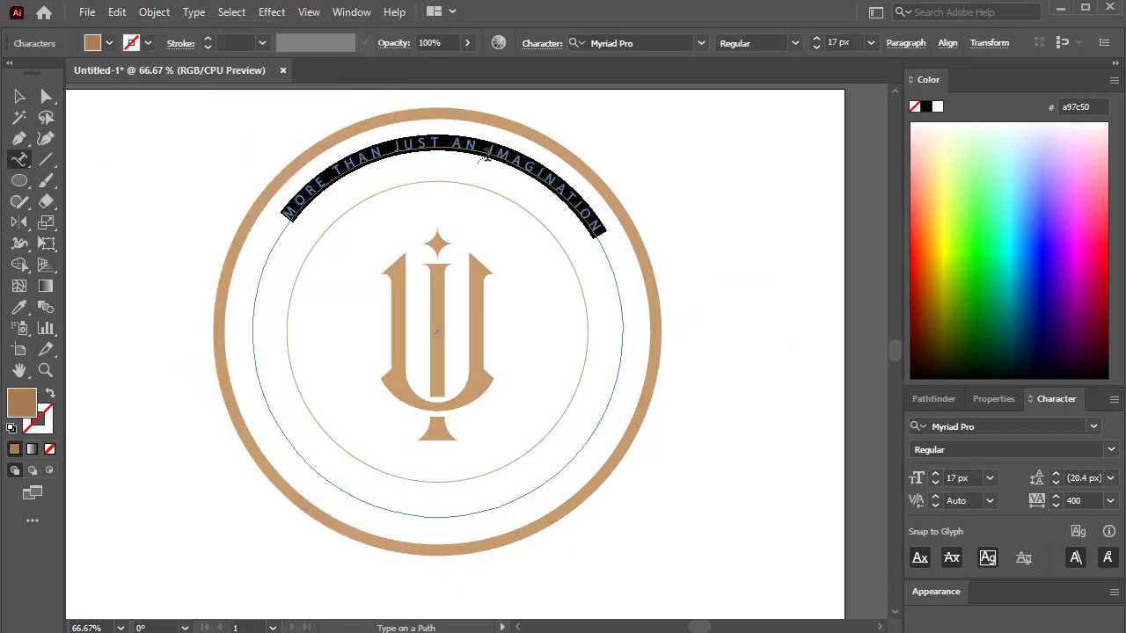
text(MOR)
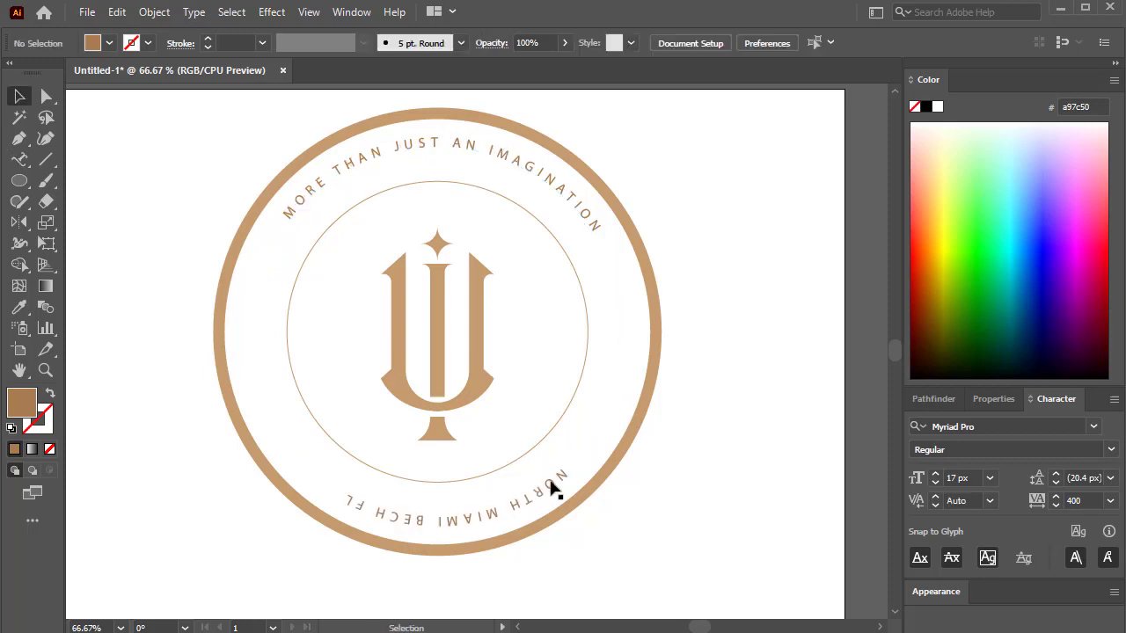
Step: Flip the NORTH MIAMI BECH FL text with Type on a Path Options and rotate it to read upright along the ring's bottom
click(194, 12)
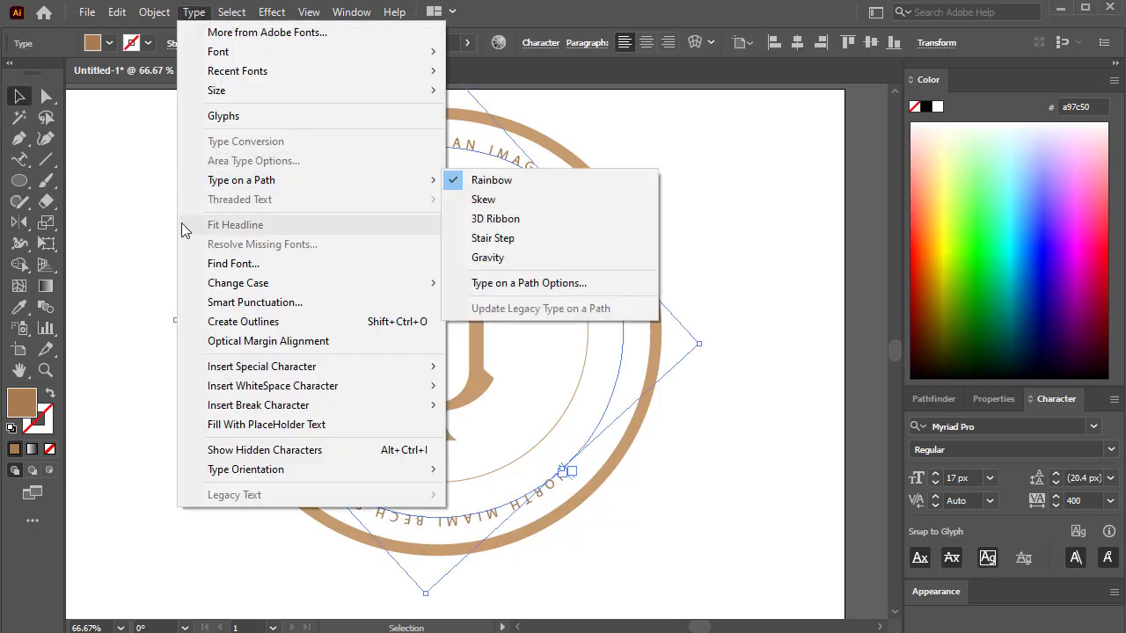
click(182, 226)
click(193, 11)
mouse_move(238, 179)
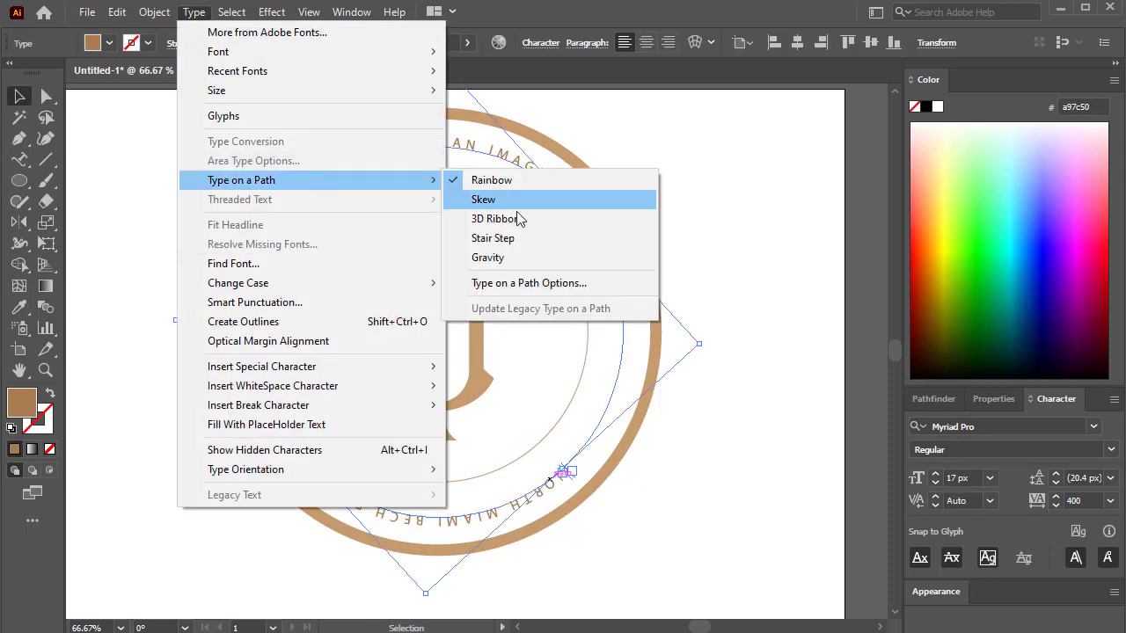
click(580, 287)
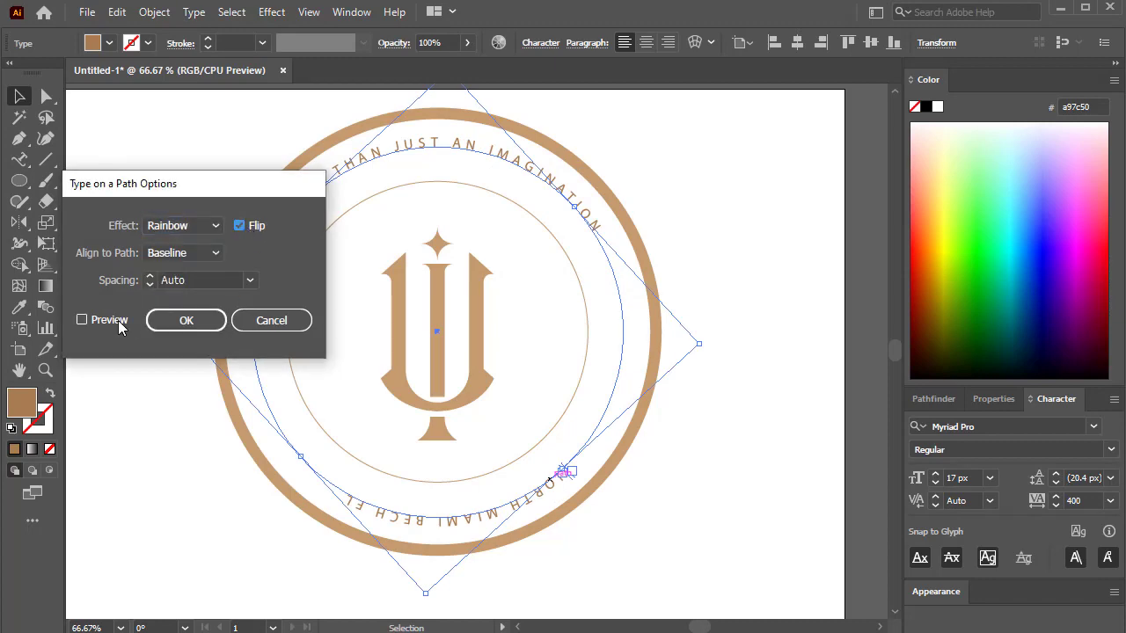
click(81, 321)
click(186, 321)
drag(709, 344, 438, 514)
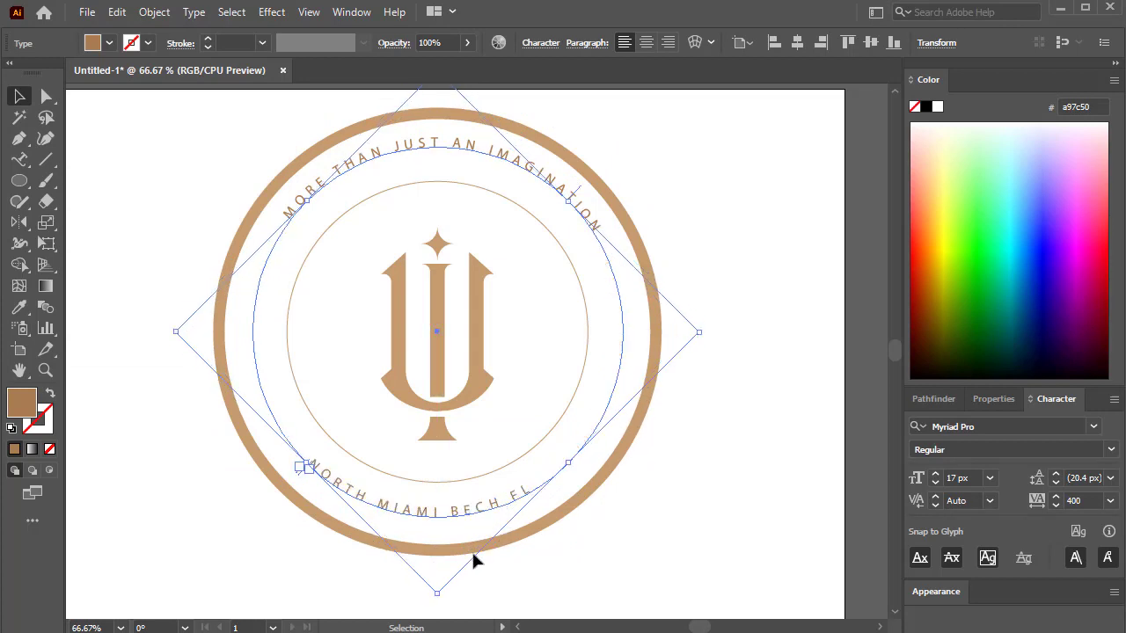
Step: Set the tracking of the NORTH MIAMI BECH FL text to 600
click(1068, 501)
text(500)
key(Return)
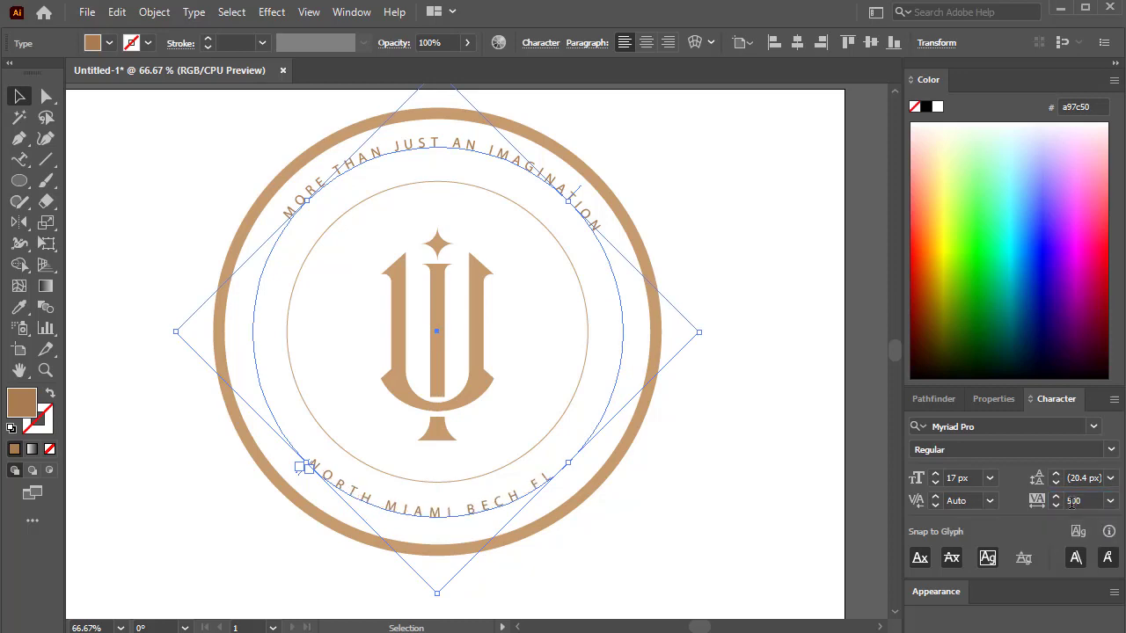
double_click(1072, 501)
text(600)
key(Return)
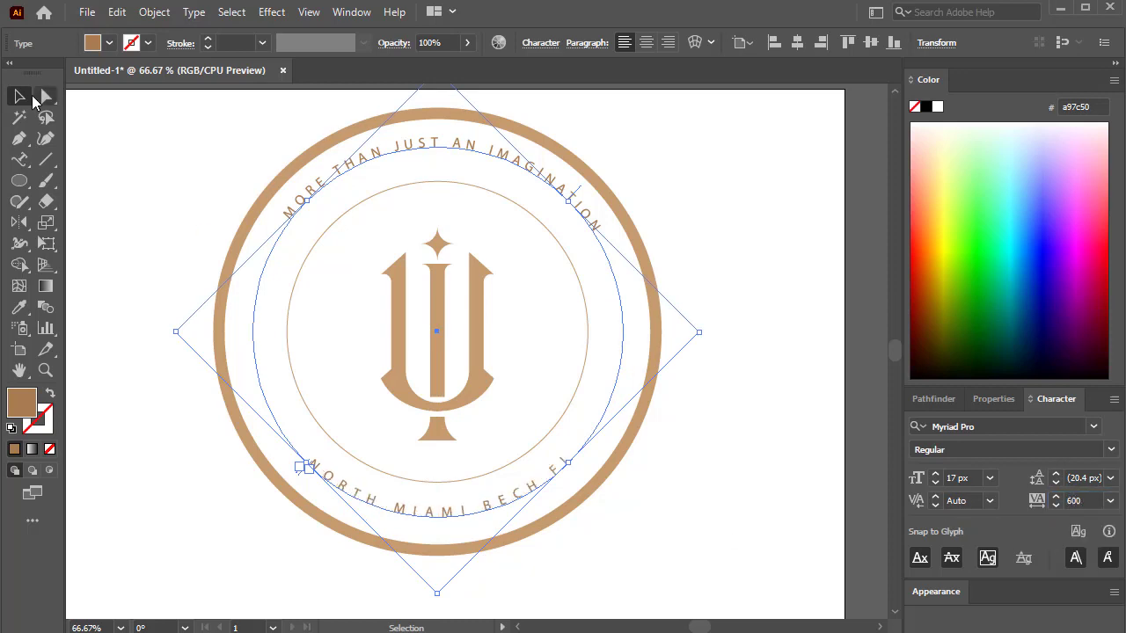
click(140, 189)
drag(487, 505, 493, 505)
click(673, 471)
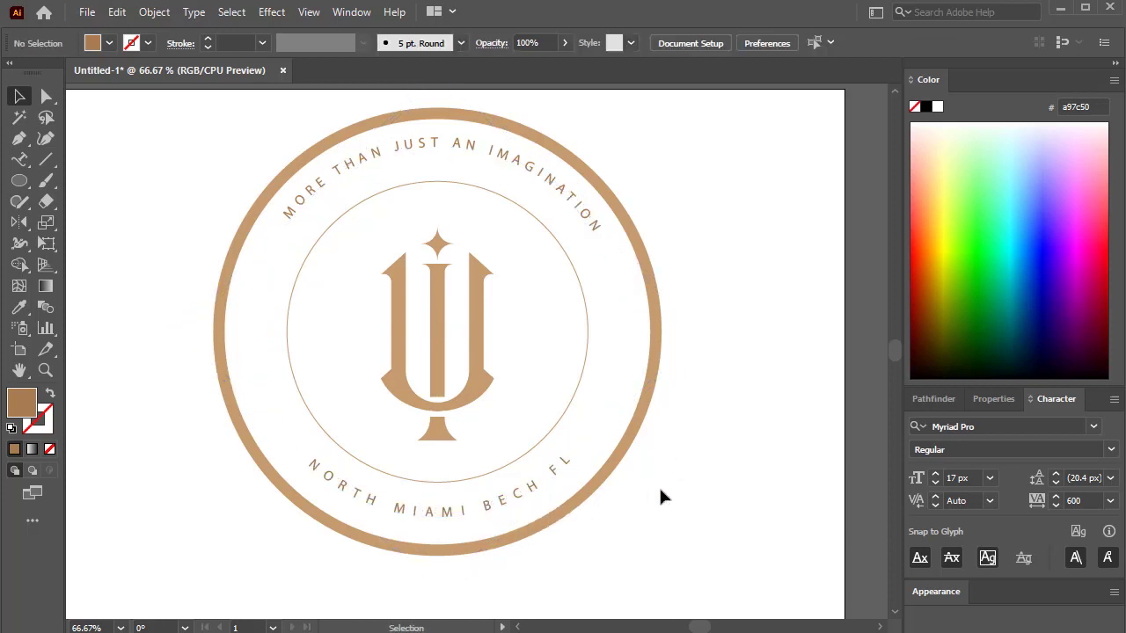
Step: Add the text "URBAN IMAGINE" along the thin inner ring with the Type on a Path tool
scroll(554, 351, up, 2)
drag(554, 351, 707, 632)
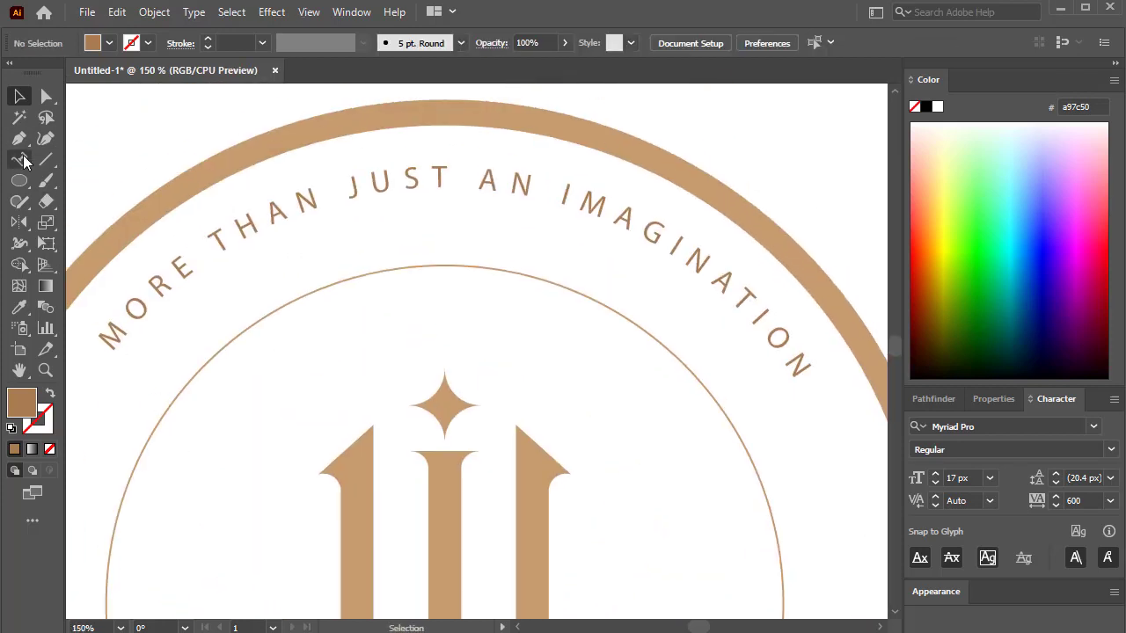
drag(31, 167, 79, 202)
click(378, 274)
key(ctrl+z)
click(394, 268)
text(URB)
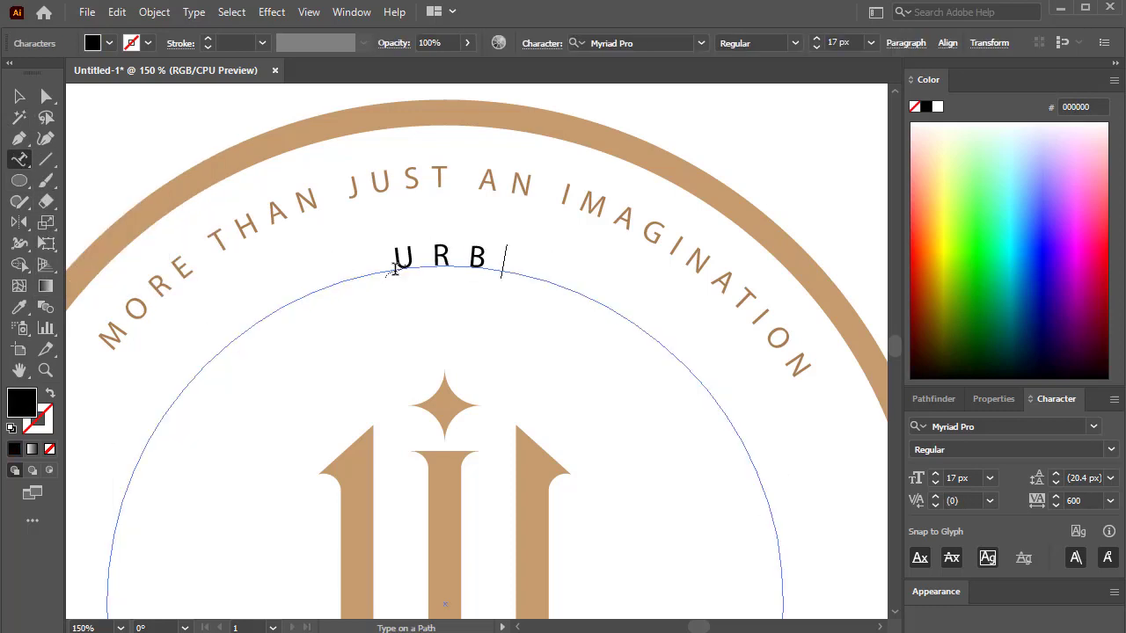
text(AN IMAG)
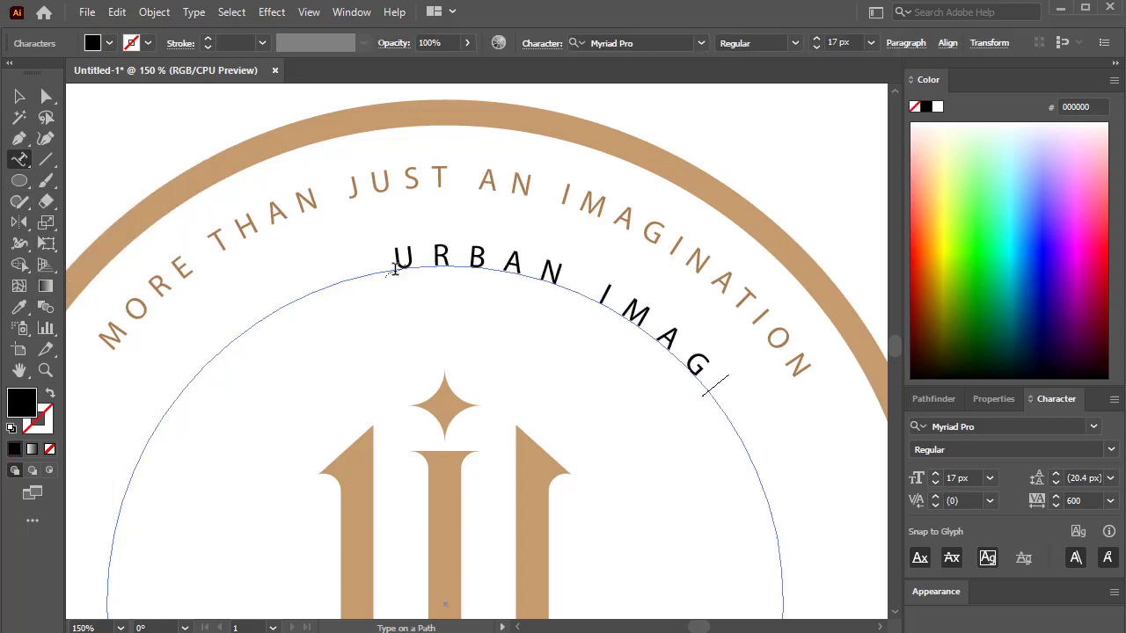
Step: Fill the URBAN IMAGINE text with the tan color c49a6c
key(ctrl+a)
click(110, 42)
click(60, 102)
key(Escape)
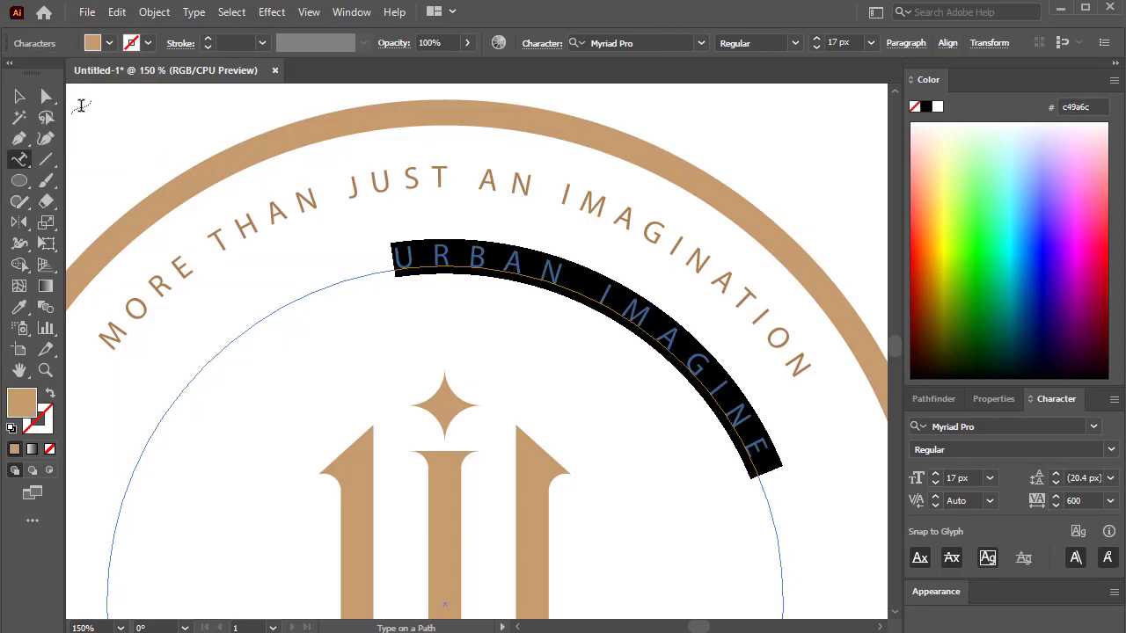
key(Escape)
Step: Rotate the URBAN IMAGINE text counterclockwise around the inner ring so it arches over the star
scroll(199, 257, down, 2)
scroll(198, 262, down, 1)
drag(133, 189, 240, 278)
drag(372, 250, 301, 210)
scroll(584, 223, down, 1)
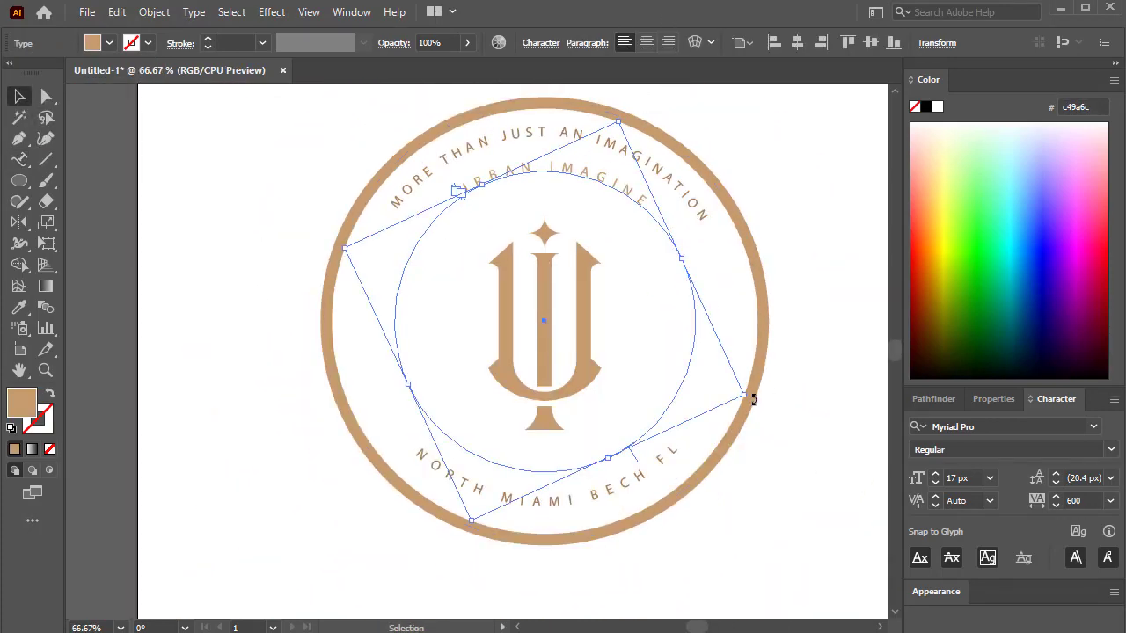
drag(751, 395, 745, 381)
Step: Try the Kufam font in Regular style on the URBAN IMAGINE text
double_click(456, 186)
key(ctrl+a)
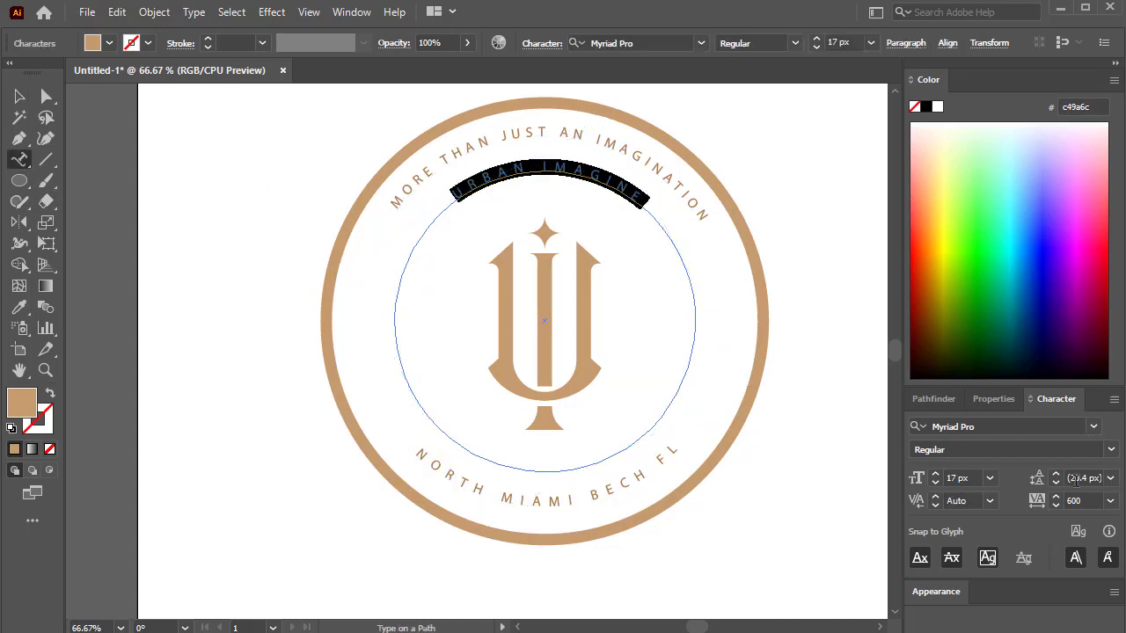
click(1095, 428)
click(1095, 428)
click(702, 44)
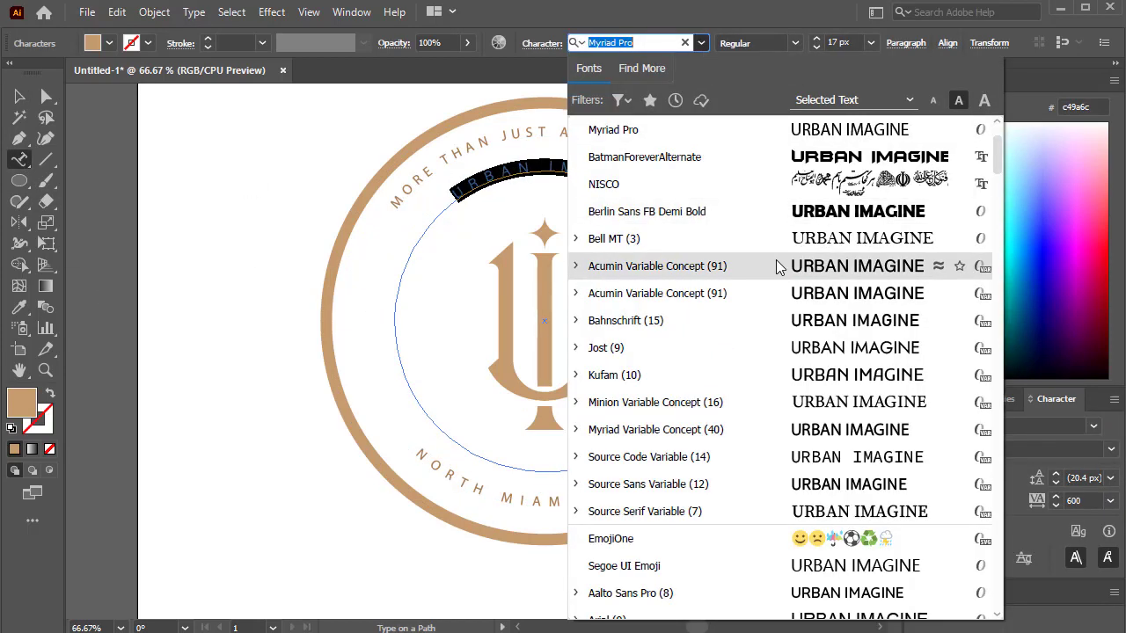
click(778, 374)
click(934, 449)
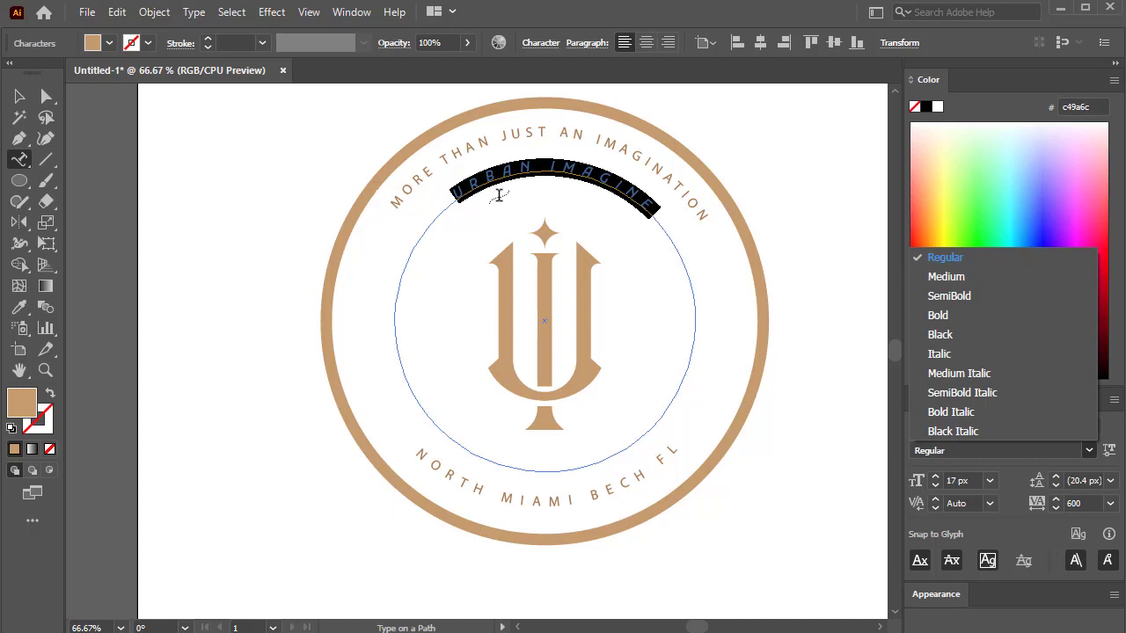
click(571, 238)
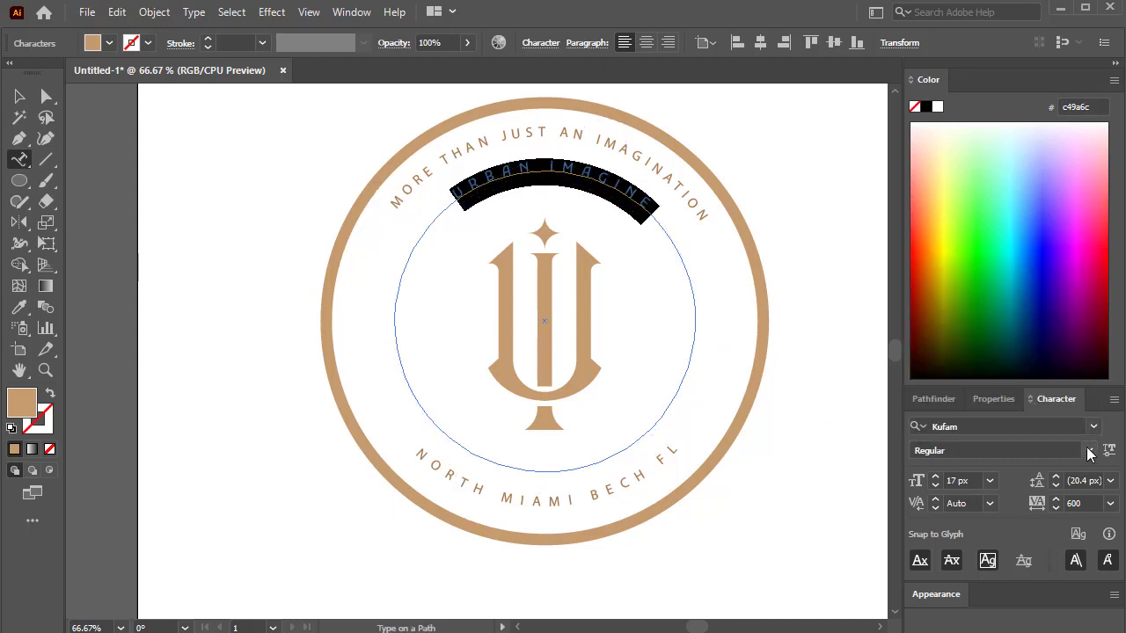
Step: Change the font of the URBAN IMAGINE text to Slicker Regular
click(1093, 427)
click(1011, 596)
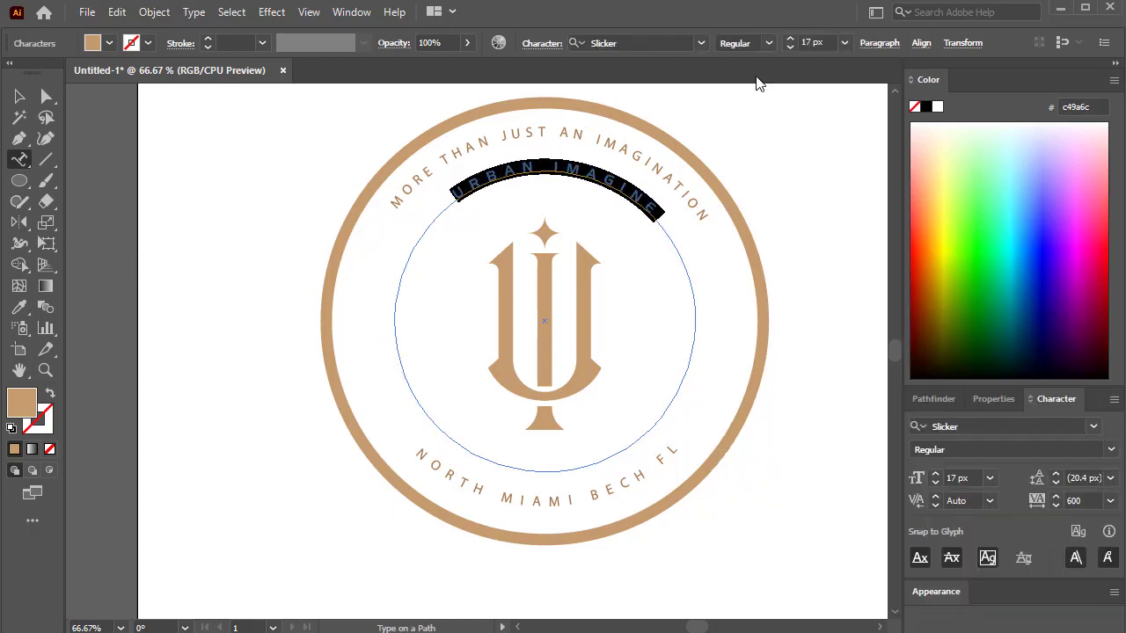
click(1111, 450)
click(1111, 451)
click(19, 97)
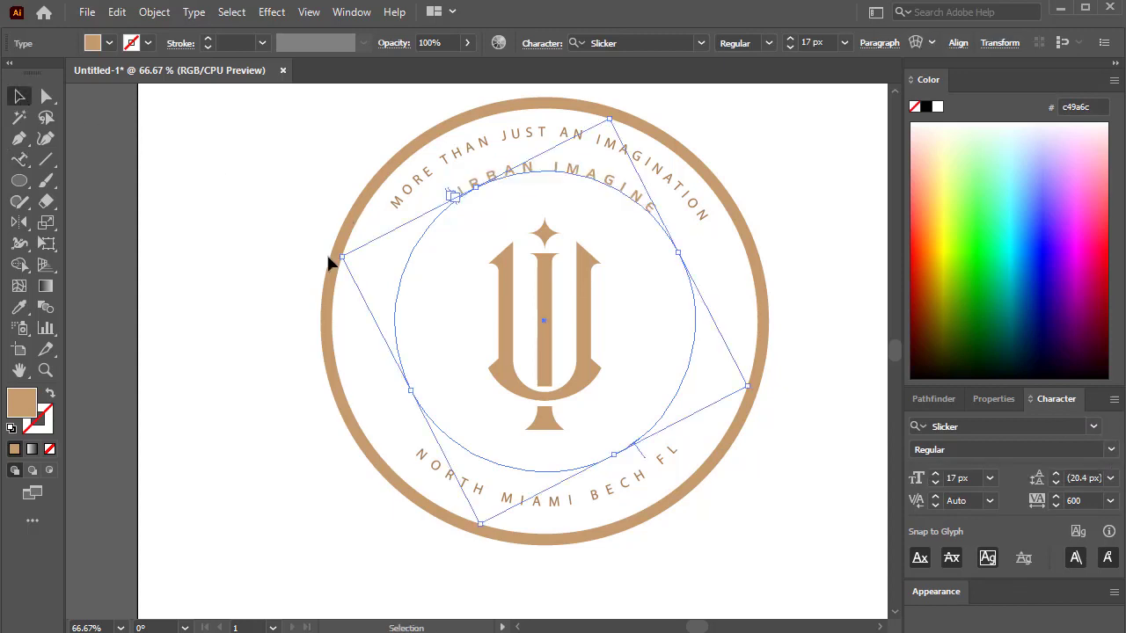
Step: Set the URBAN IMAGINE text to 33 px with a tracking of 300 and rotate it counterclockwise to balance it above the emblem
click(790, 39)
double_click(1079, 499)
text(200)
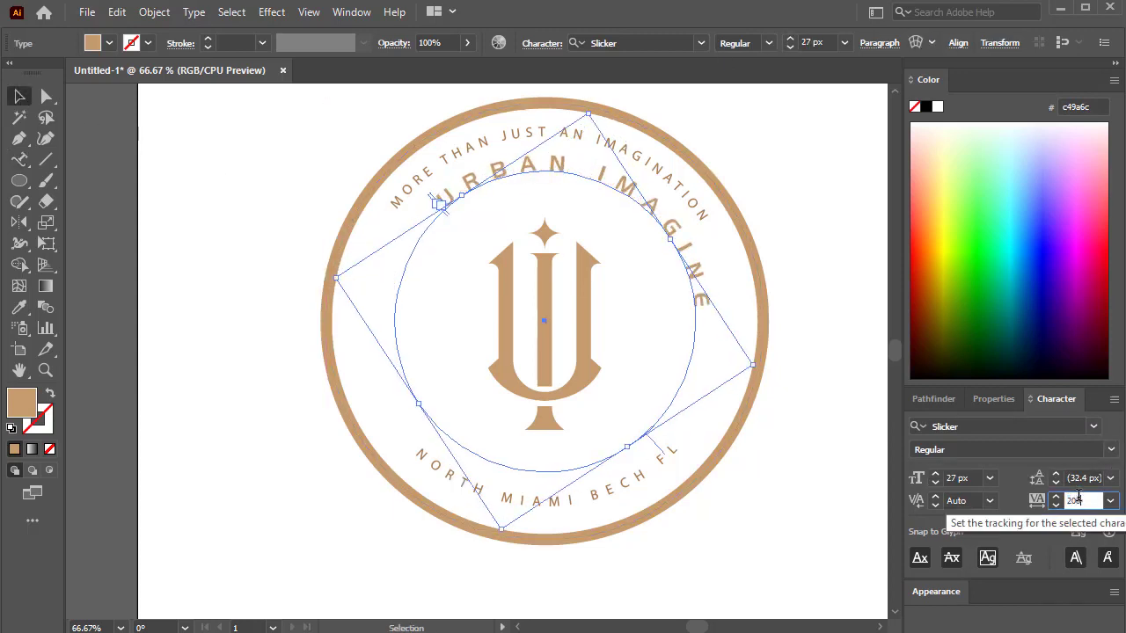
key(Return)
click(791, 38)
double_click(1075, 500)
text(3)
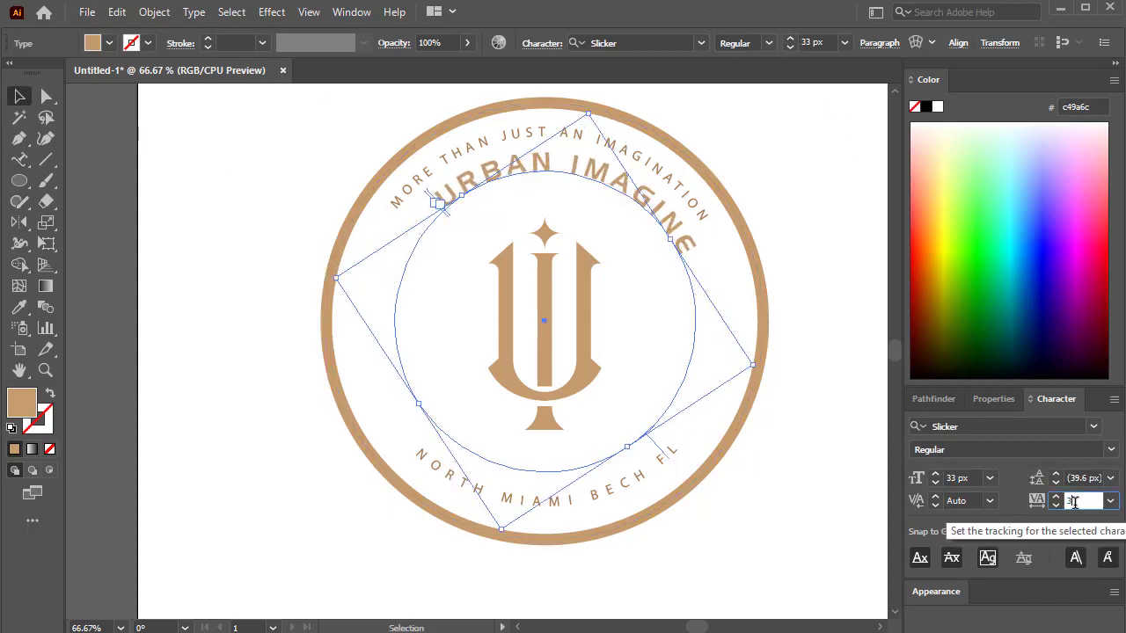
text(00)
key(Return)
drag(335, 290, 287, 402)
Step: Set the tracking of the MORE THAN JUST AN IMAGINATION text to 600 and rotate it counterclockwise to balance its arch
click(613, 179)
double_click(1076, 500)
text(600)
key(Return)
click(809, 400)
Step: Paste a copy of the URBAN IMAGINE text in front and rotate it to the bottom of the inner circle
click(590, 244)
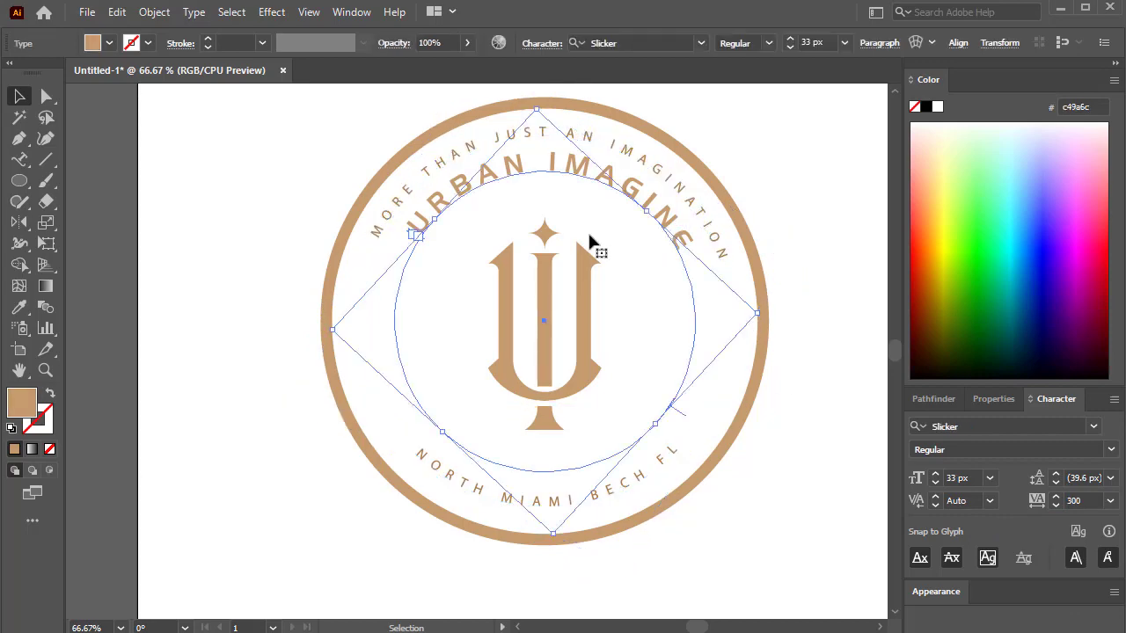
click(116, 11)
click(355, 135)
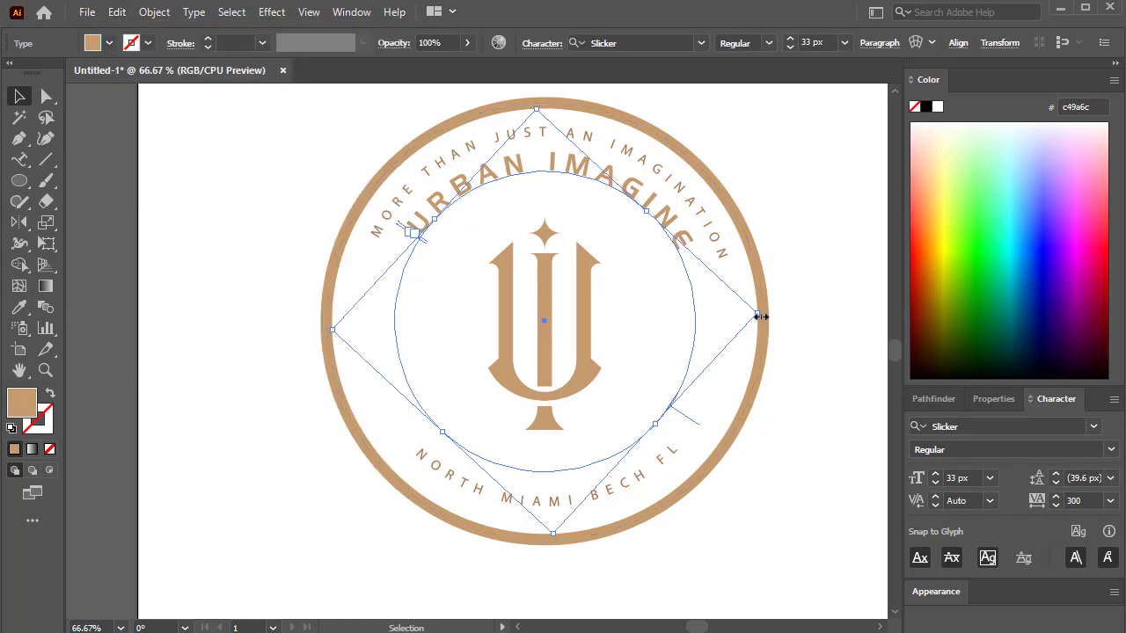
drag(761, 317, 347, 290)
Step: Flip the copied URBAN IMAGINE text to the inside of its circle and rotate it toward the lower part
click(193, 12)
mouse_move(287, 298)
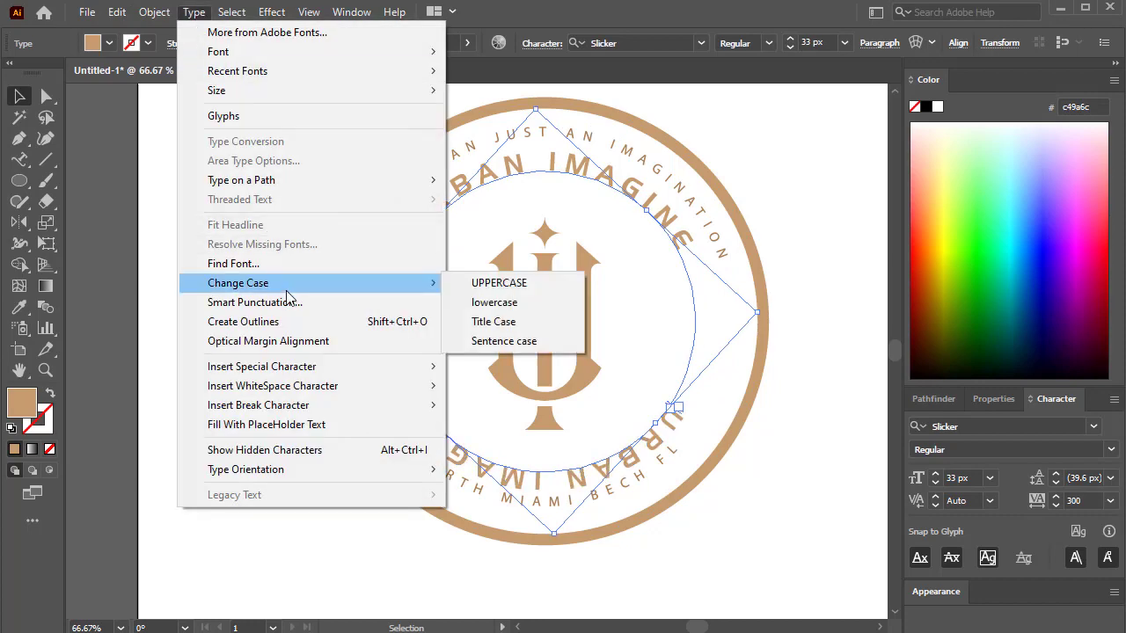
click(511, 280)
click(238, 226)
click(184, 319)
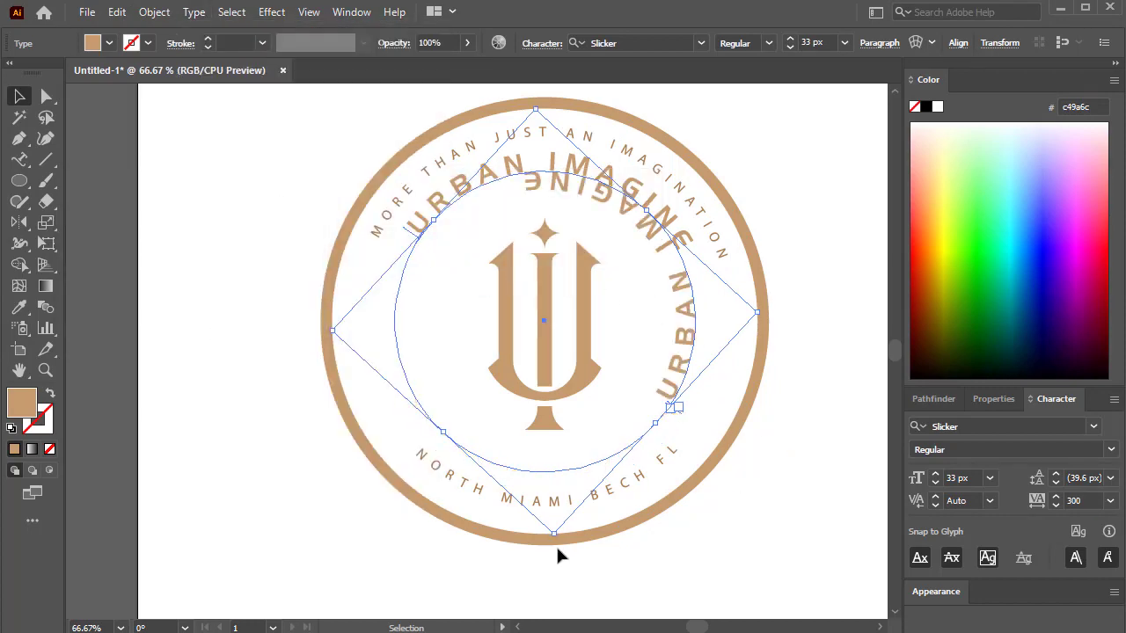
drag(556, 545, 355, 176)
Step: Replace the wording of the flipped copy inside the lower ring with "APPAREL"
click(20, 161)
click(547, 465)
key(ctrl+a)
text(A)
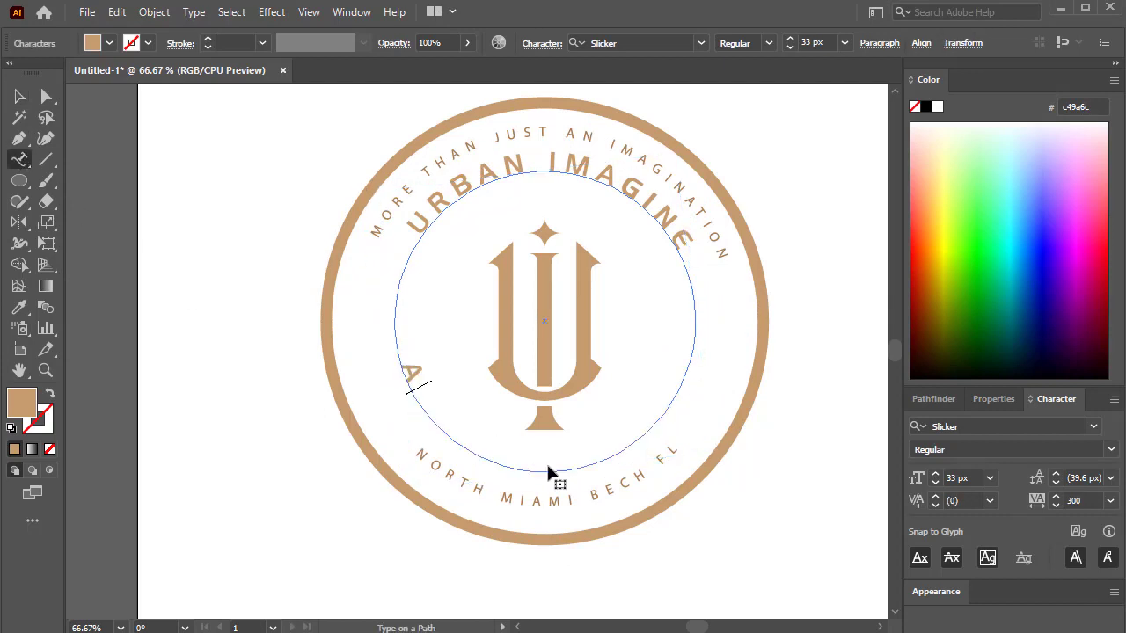
text(PPAREL)
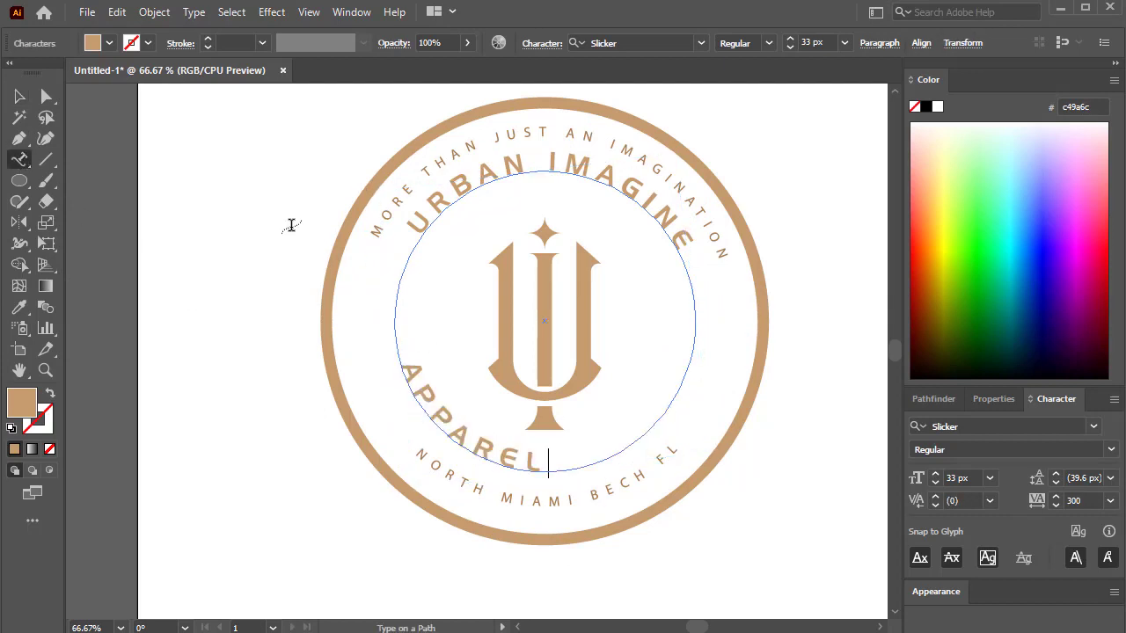
Step: Set the tracking of the APPAREL text to 600 and rotate it so it sits centered below the emblem
key(ctrl+a)
double_click(1067, 501)
text(600)
key(Return)
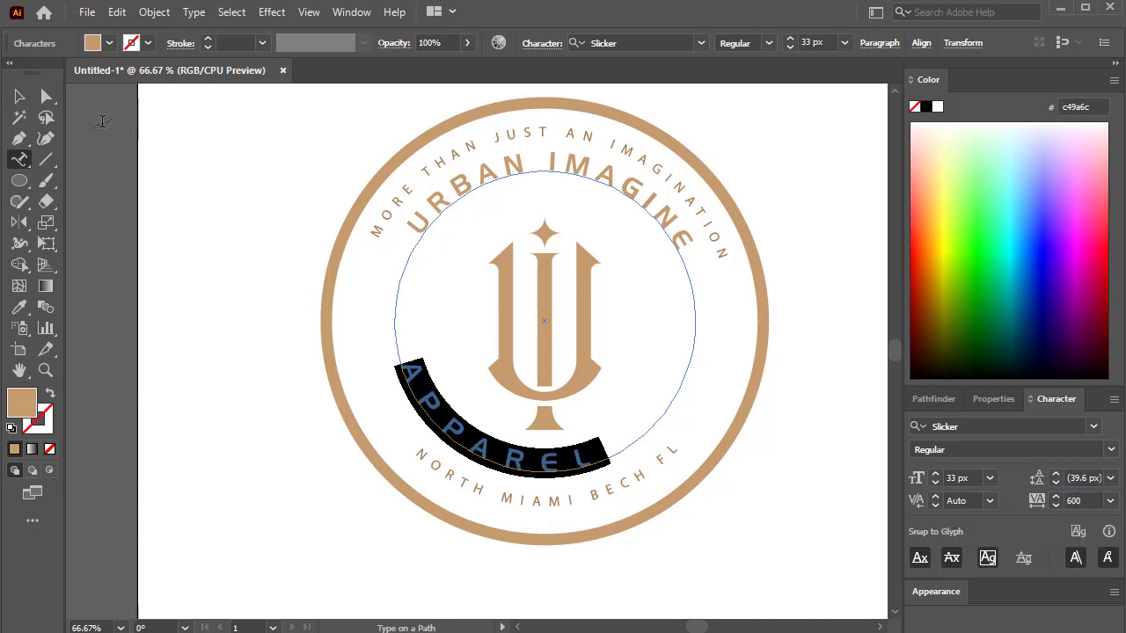
click(19, 96)
click(817, 227)
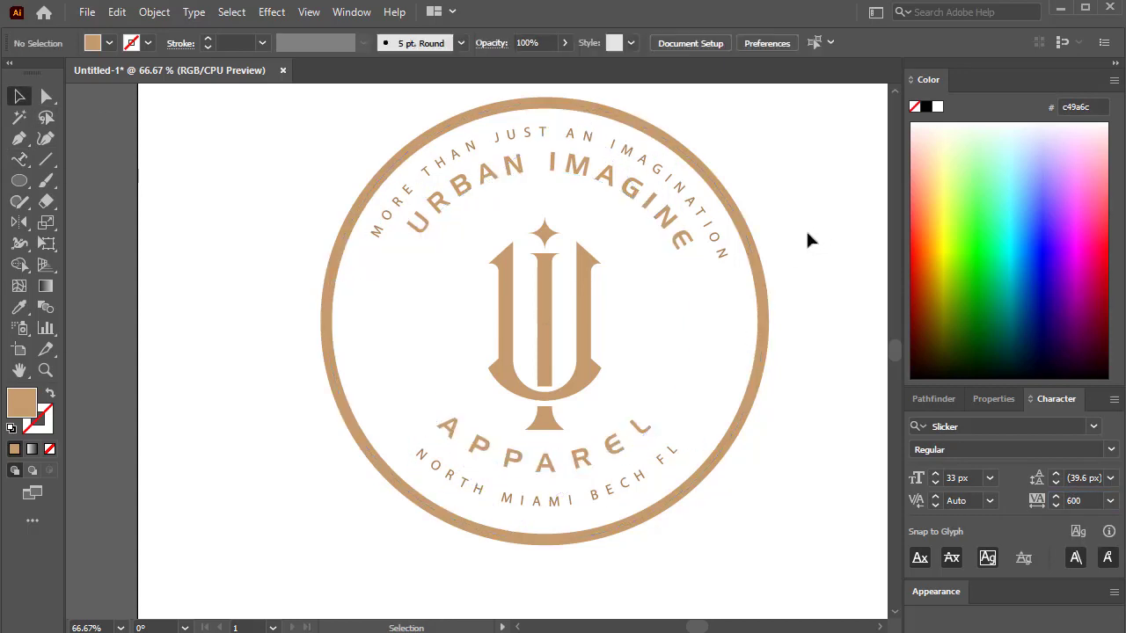
Step: Add the point text "ESTD" inside the ring, beside the left side of the emblem
click(19, 159)
click(88, 158)
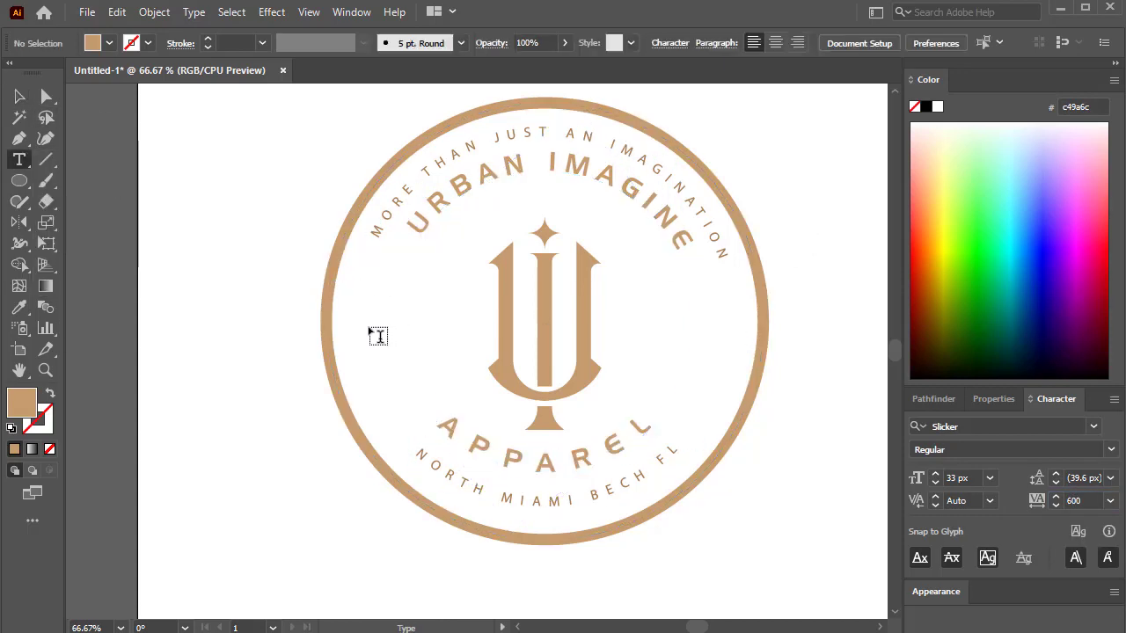
click(376, 333)
text(ESTD)
key(Escape)
Step: Set the ESTD text's tracking to 50 and reduce its font size to 17 px
double_click(1073, 501)
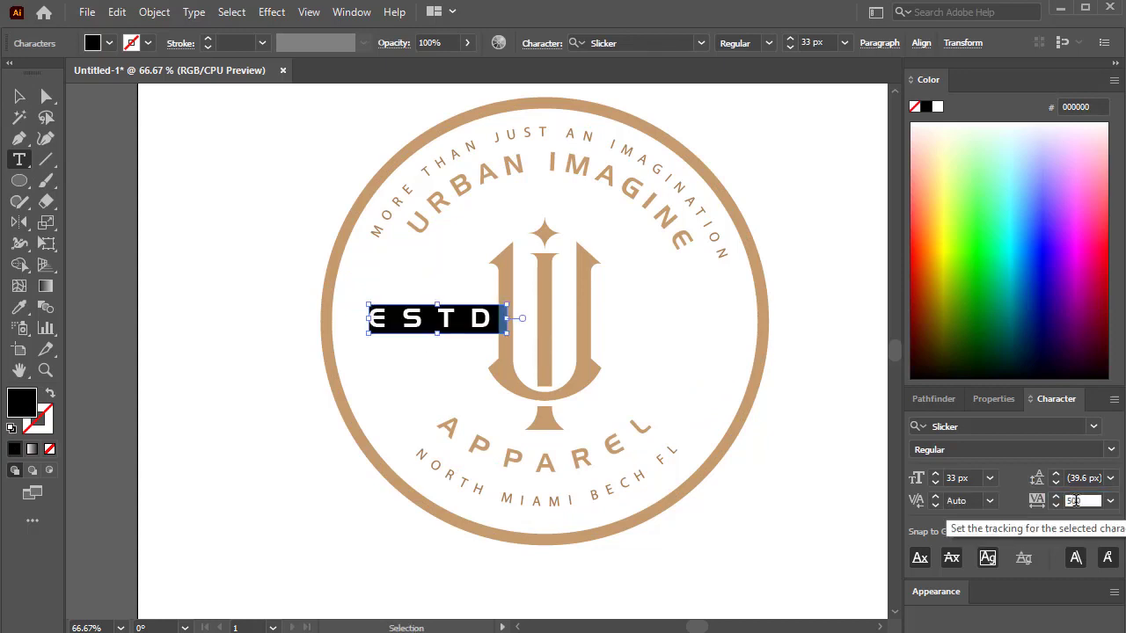
text(50)
key(Return)
click(790, 46)
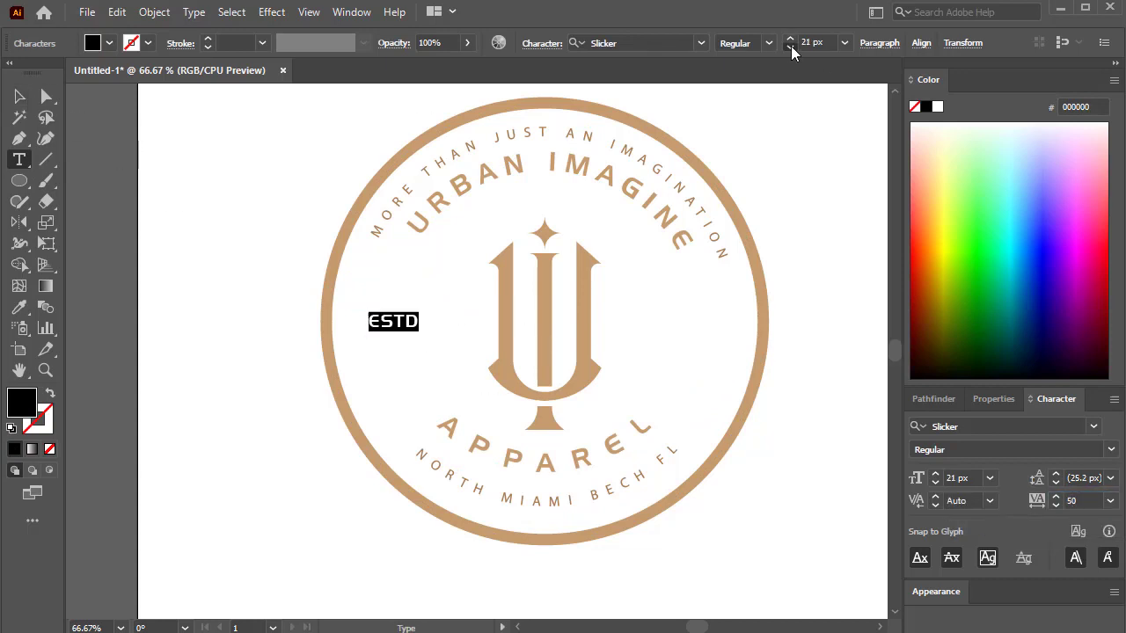
Step: Try wider tracking on the ESTD text, first 500 and then 1500
double_click(1073, 501)
text(500)
key(Return)
double_click(1073, 501)
text(1500)
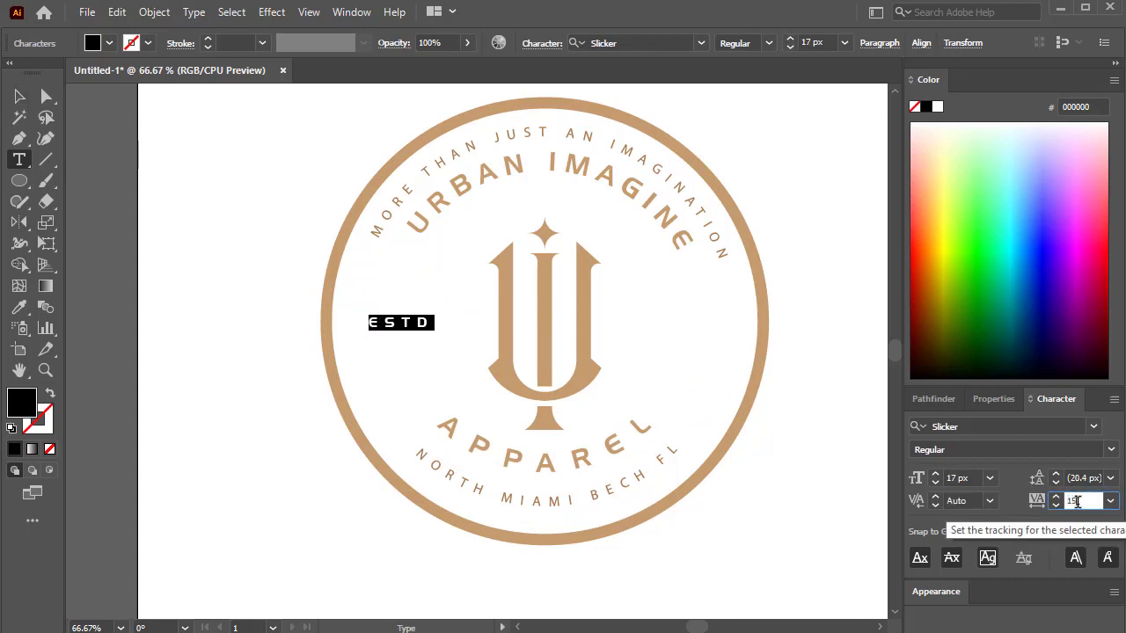
key(Return)
click(19, 95)
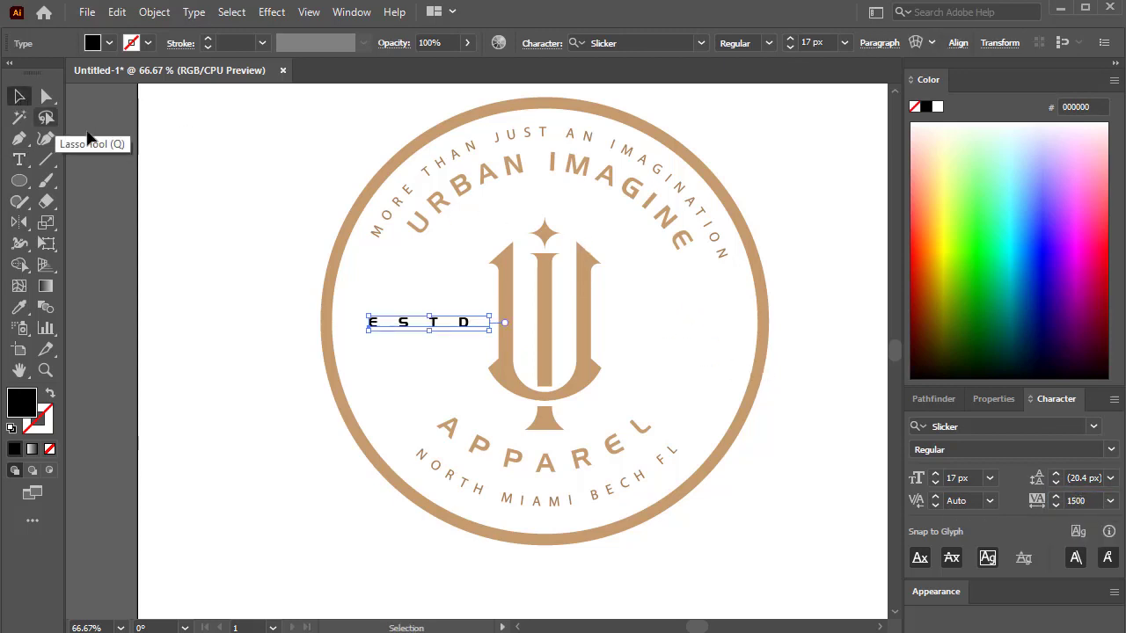
Step: Move the ESTD text close to the ring's left inner edge and set its tracking to 800
drag(437, 335, 414, 327)
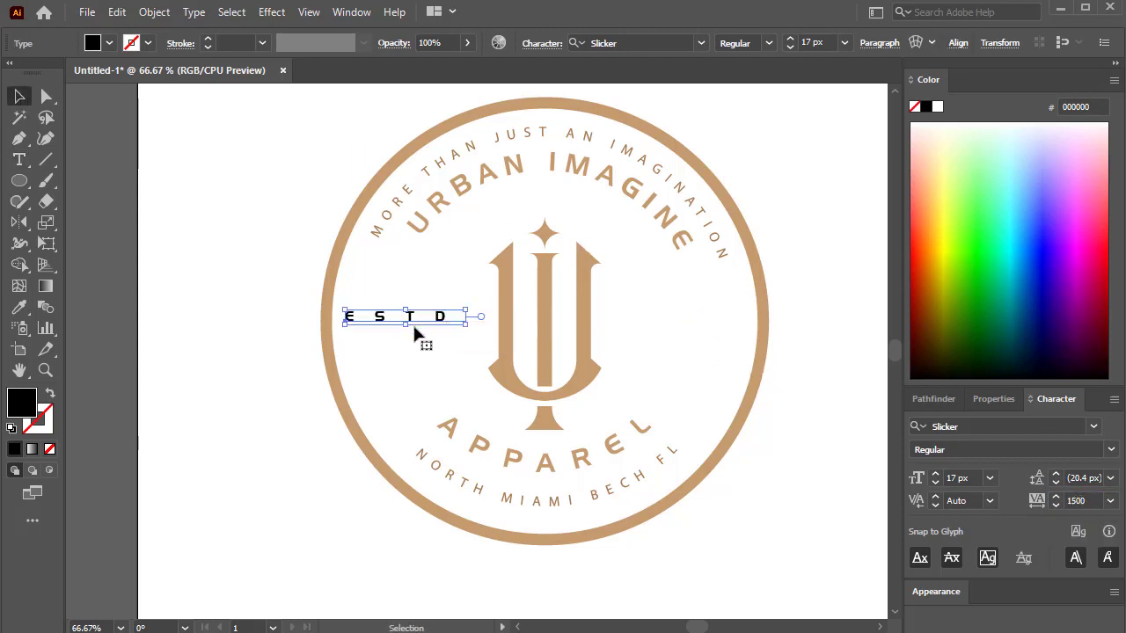
double_click(414, 325)
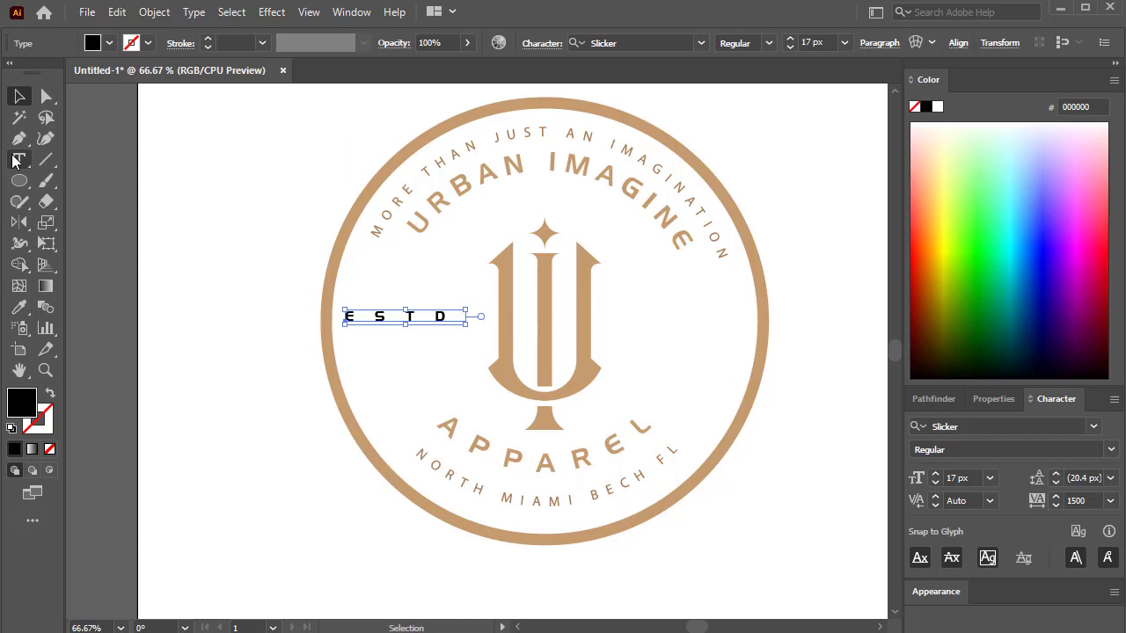
double_click(402, 320)
click(1075, 500)
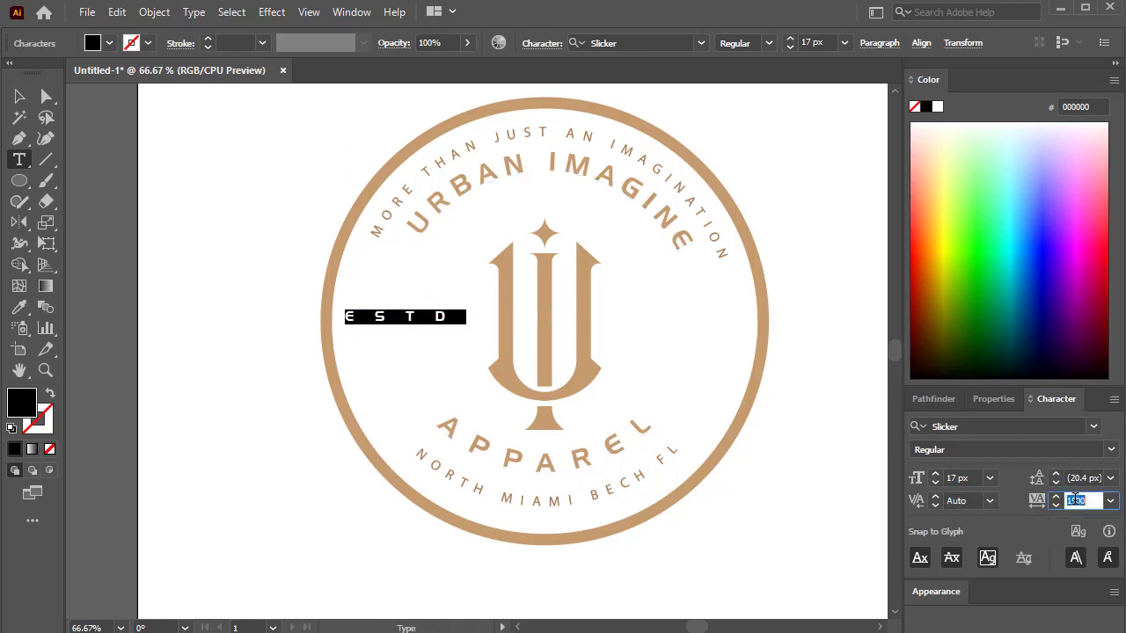
text(800)
key(Return)
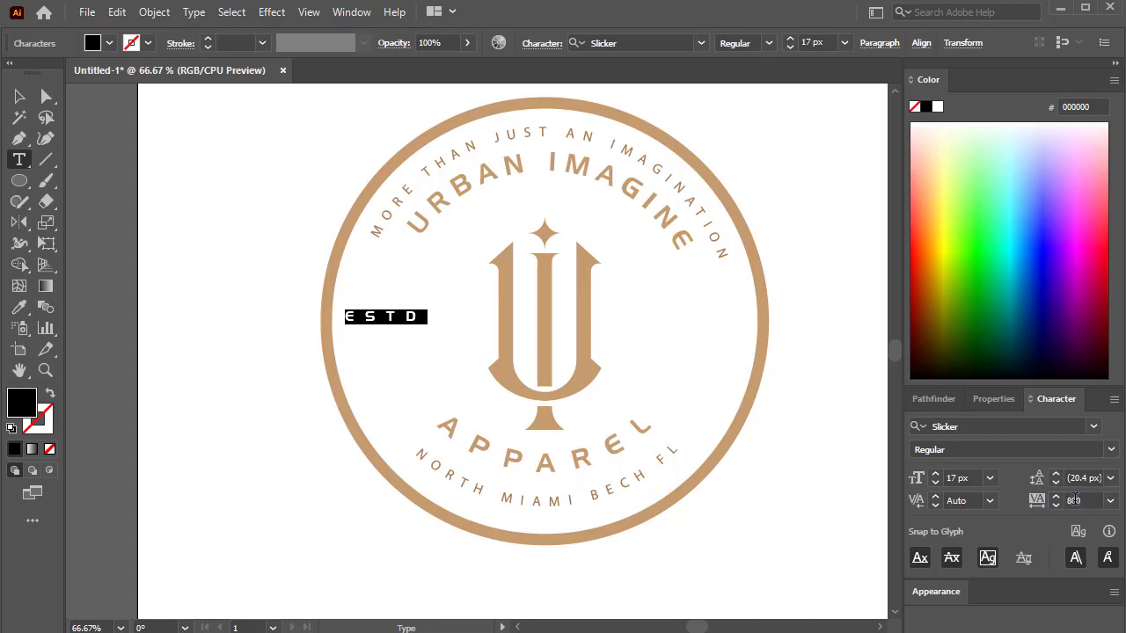
Step: Fill the ESTD text with the badge's tan and place a level copy of it on the right side of the emblem
click(21, 99)
click(109, 42)
click(59, 96)
mouse_move(406, 318)
mouse_down()
mouse_move(728, 328)
mouse_move(408, 325)
mouse_up()
shift+click(406, 317)
click(399, 373)
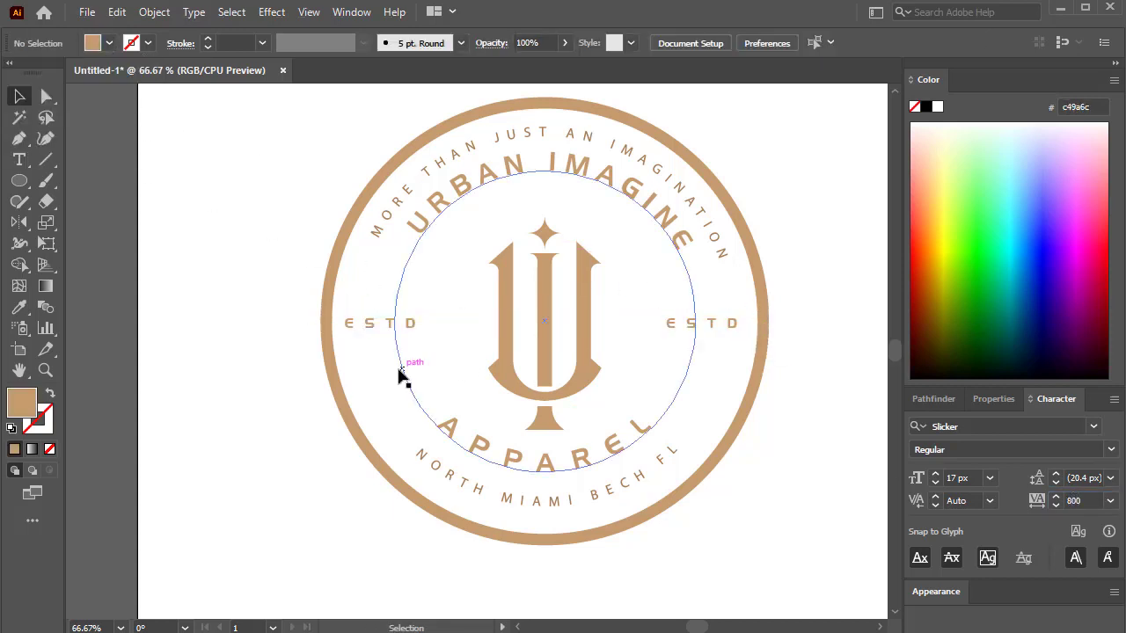
Step: Replace the wording of the ESTD copy on the emblem's right side with "2022"
key(t)
double_click(710, 328)
text(2022)
key(Escape)
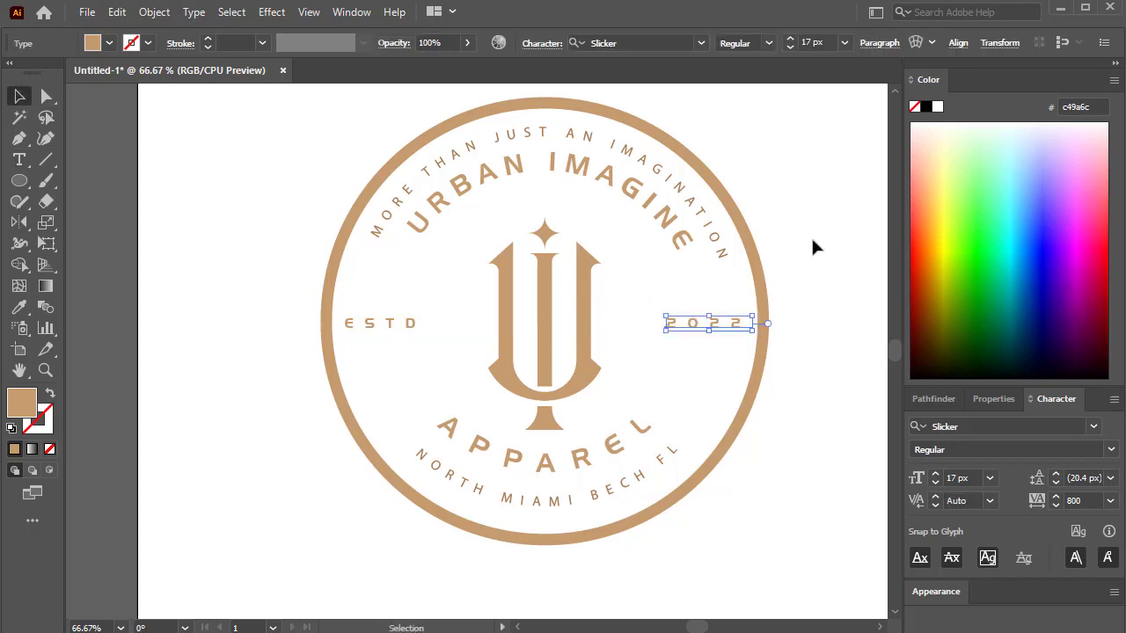
click(836, 251)
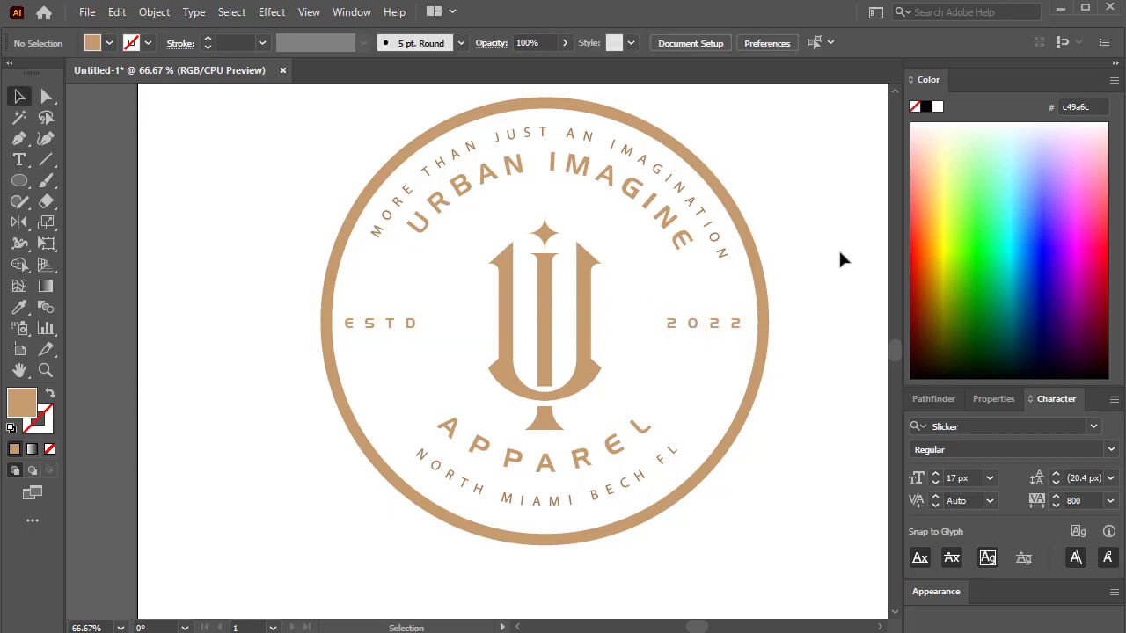